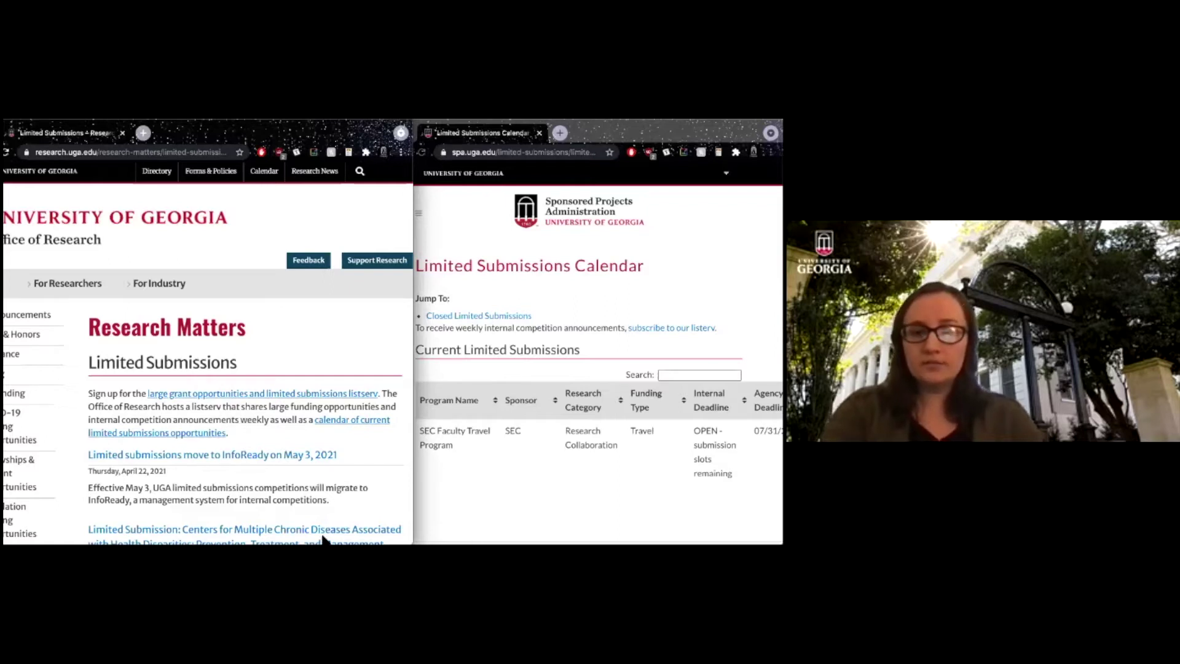
Switch from the Limited Submissions page to the InfoReady Review browser window.
left_click(384, 534)
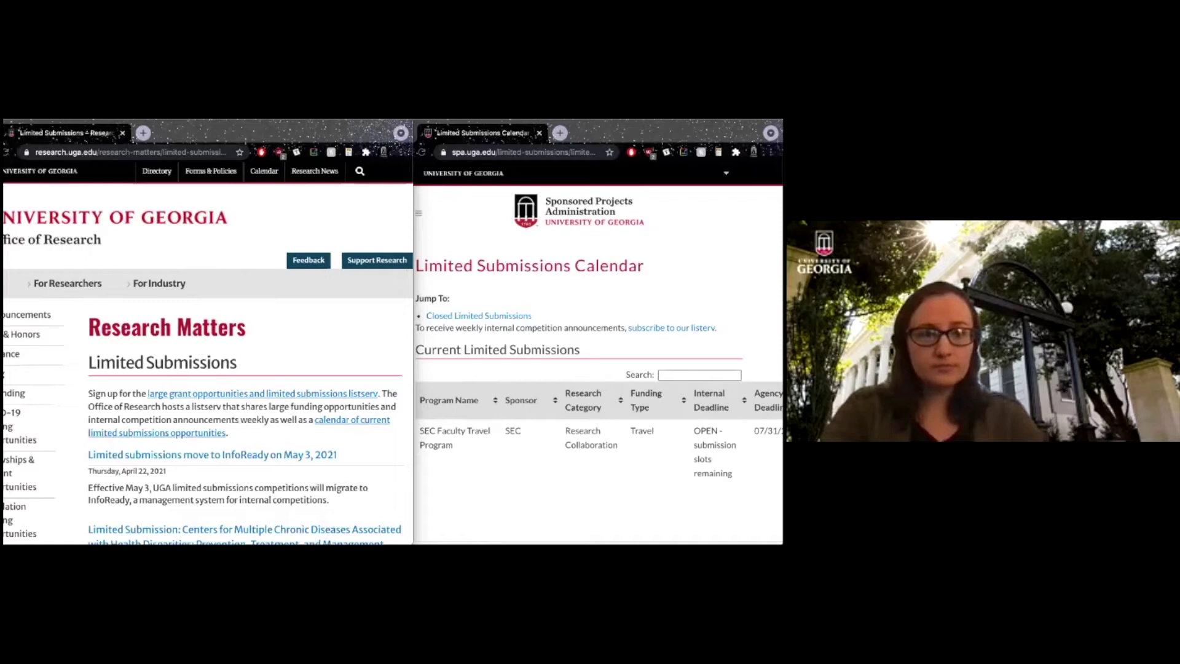
key("super+Tab")
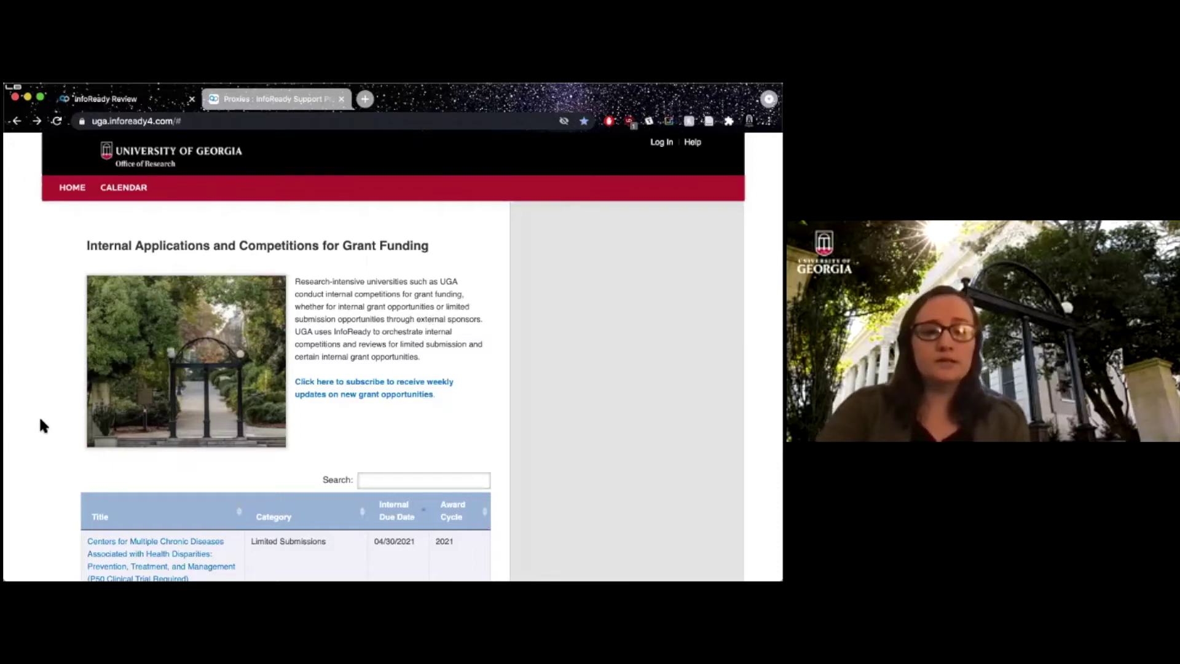
Scroll down to the competitions table and open Centers for Multiple Chronic Diseases.
scroll(39, 419, "down", 4)
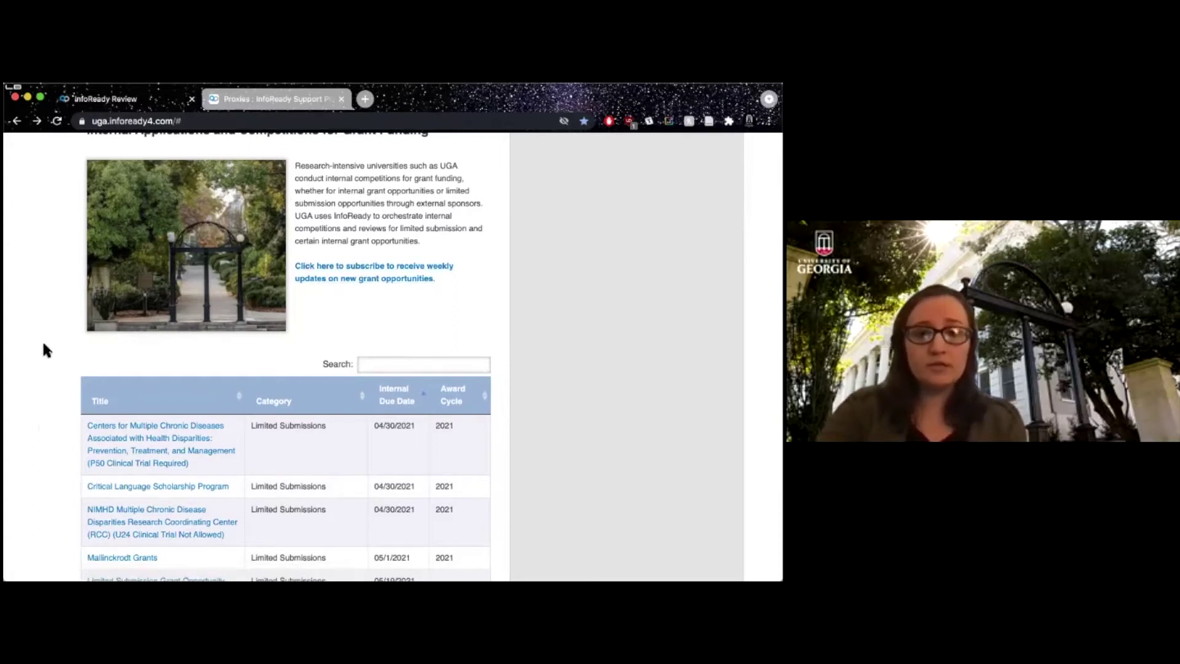
scroll(43, 348, "down", 5)
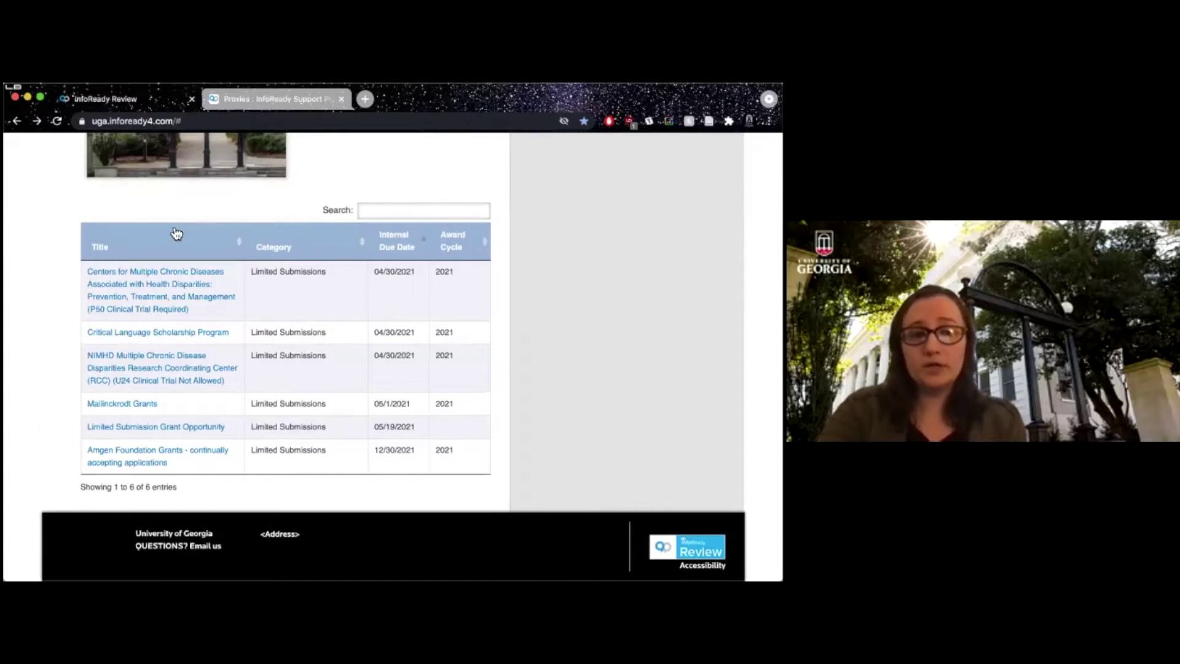
left_click(181, 277)
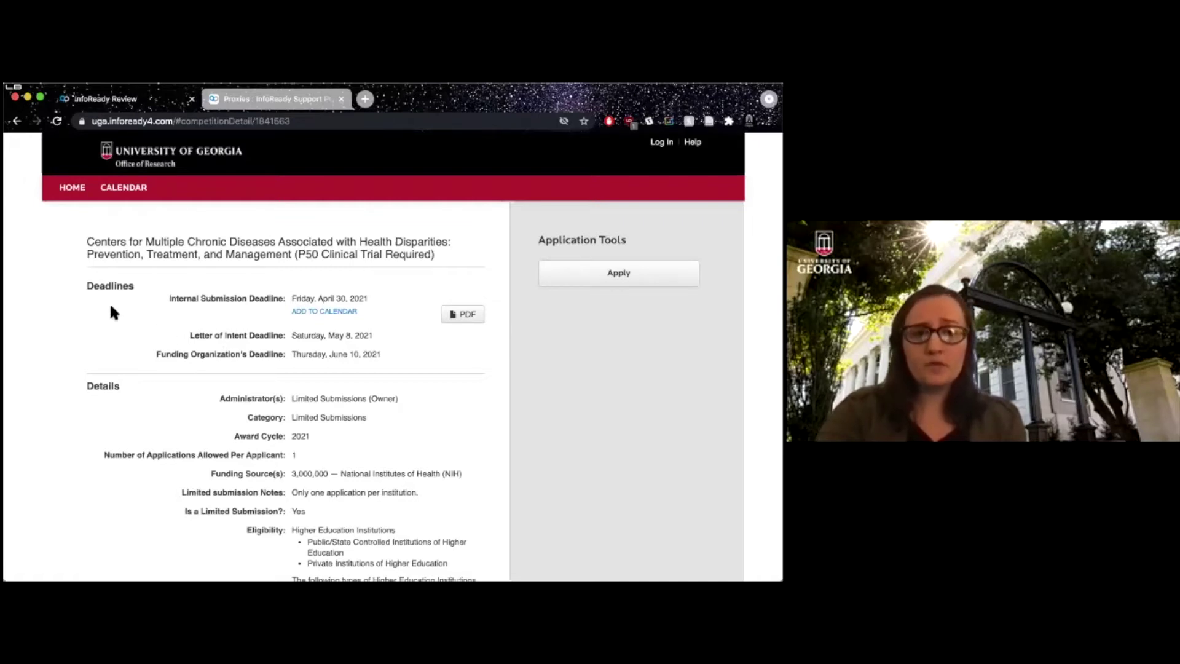
Read the P50 competition's deadlines, contacts and description, then go back to the home page.
scroll(192, 426, "down", 12)
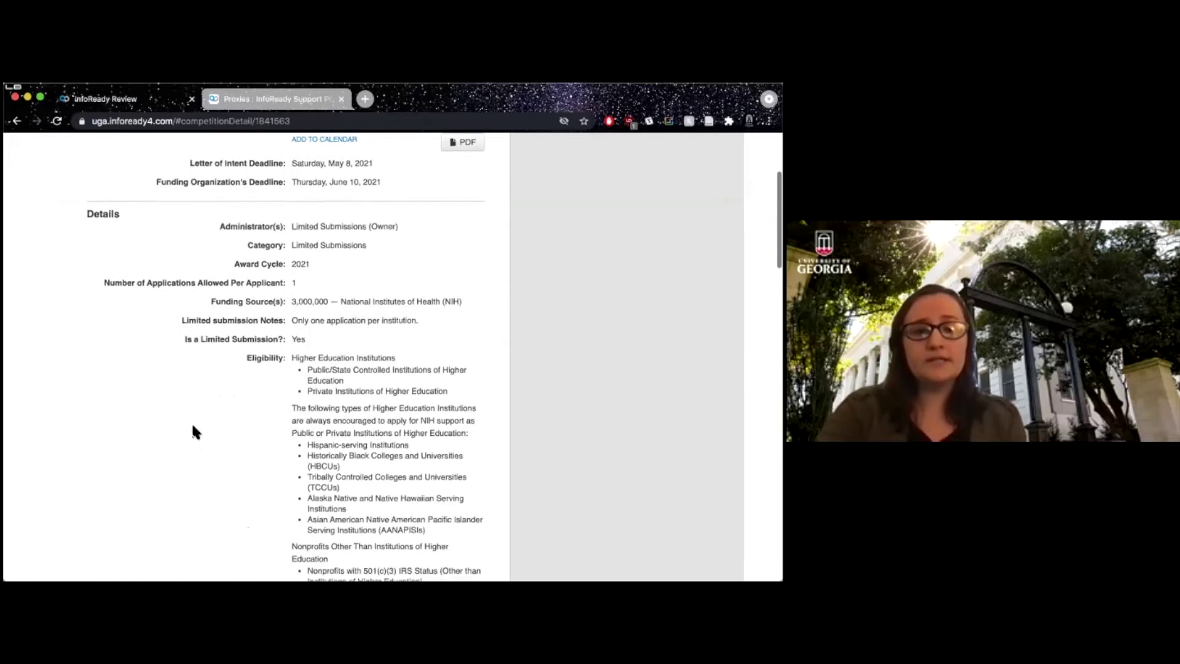
scroll(192, 426, "down", 4)
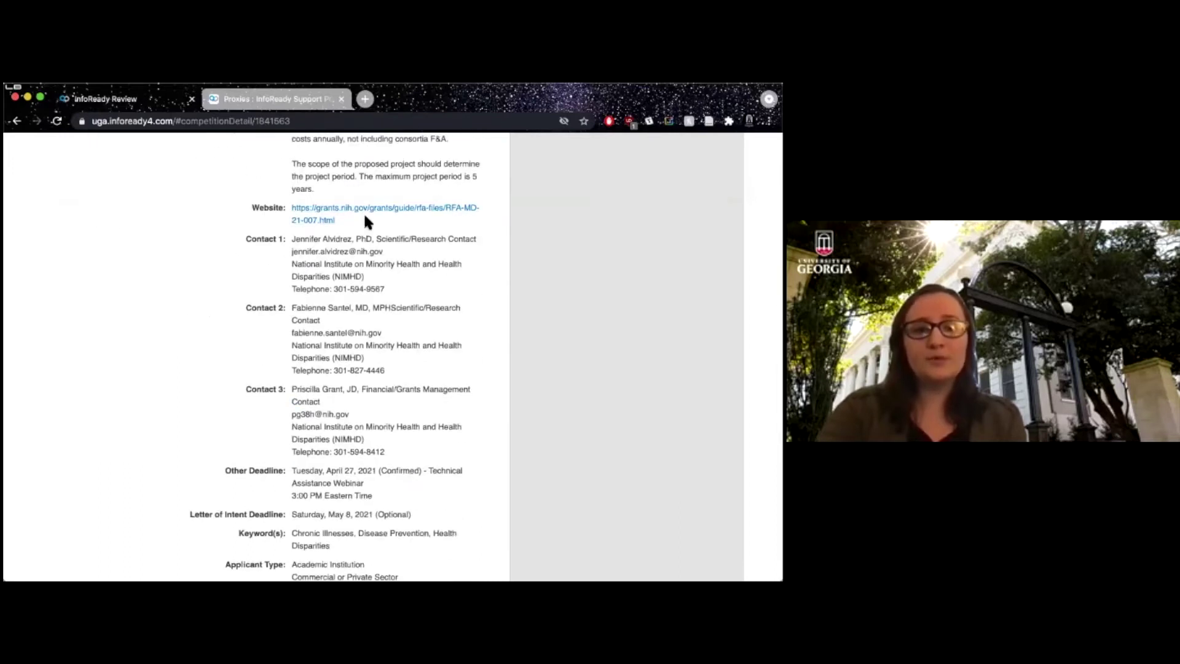
scroll(208, 419, "down", 10)
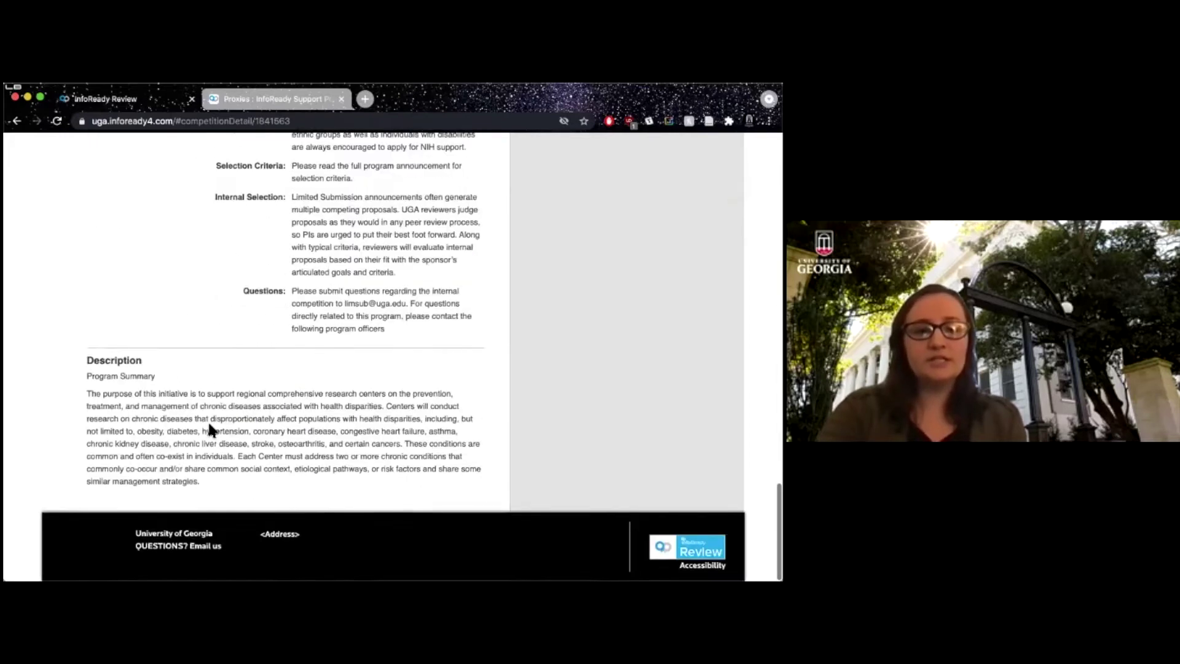
scroll(182, 479, "left", 5)
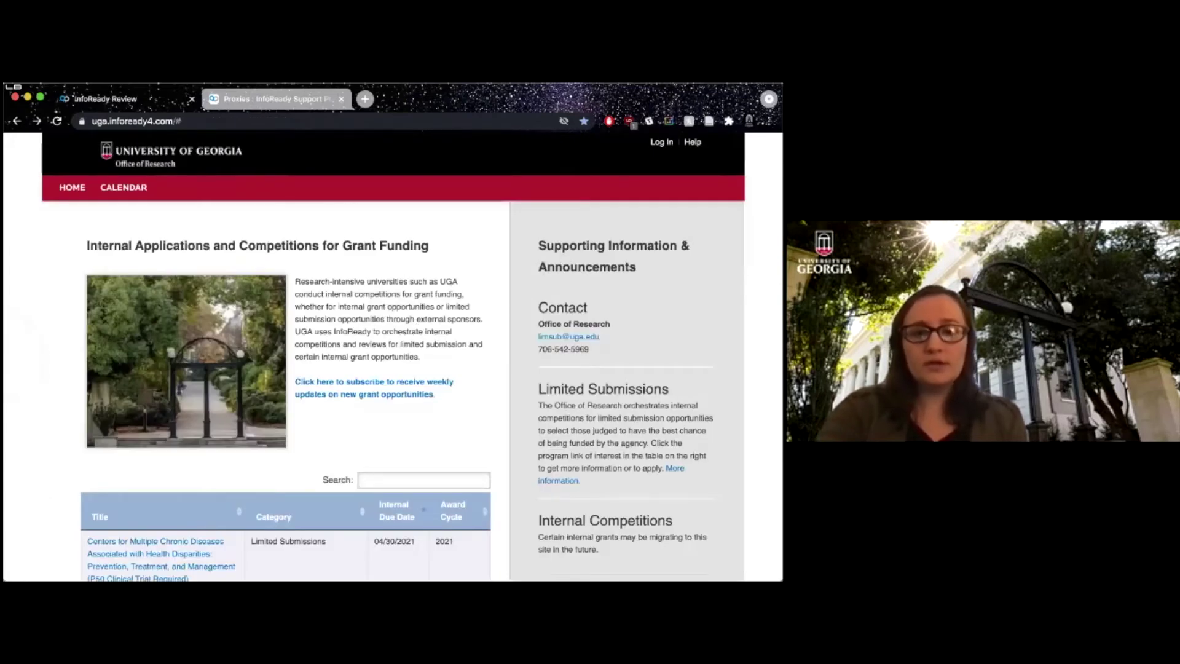
double_click(577, 248)
left_click(577, 248)
left_click(578, 248)
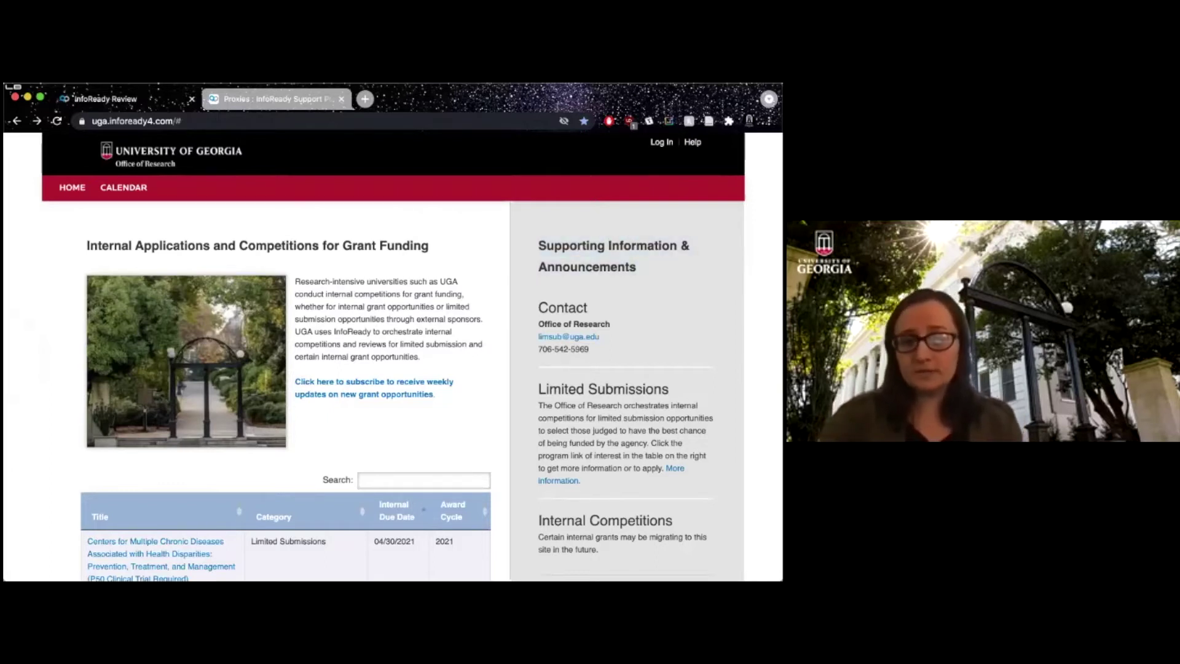
double_click(559, 308)
left_click(558, 309)
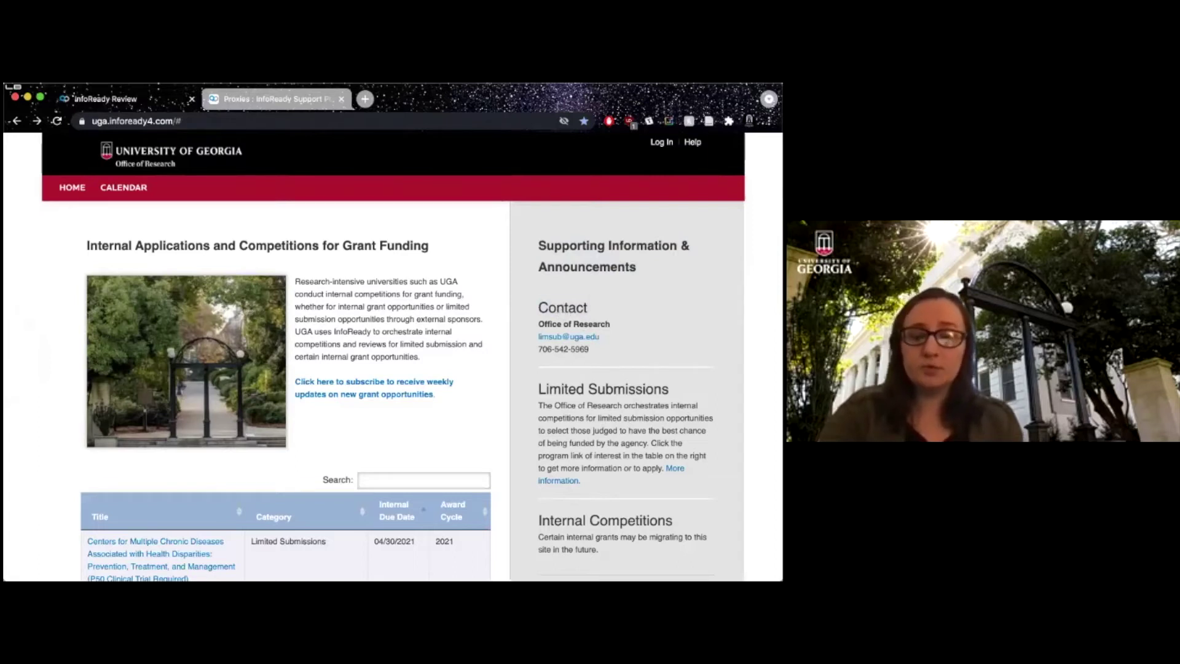
scroll(394, 356, "down", 4)
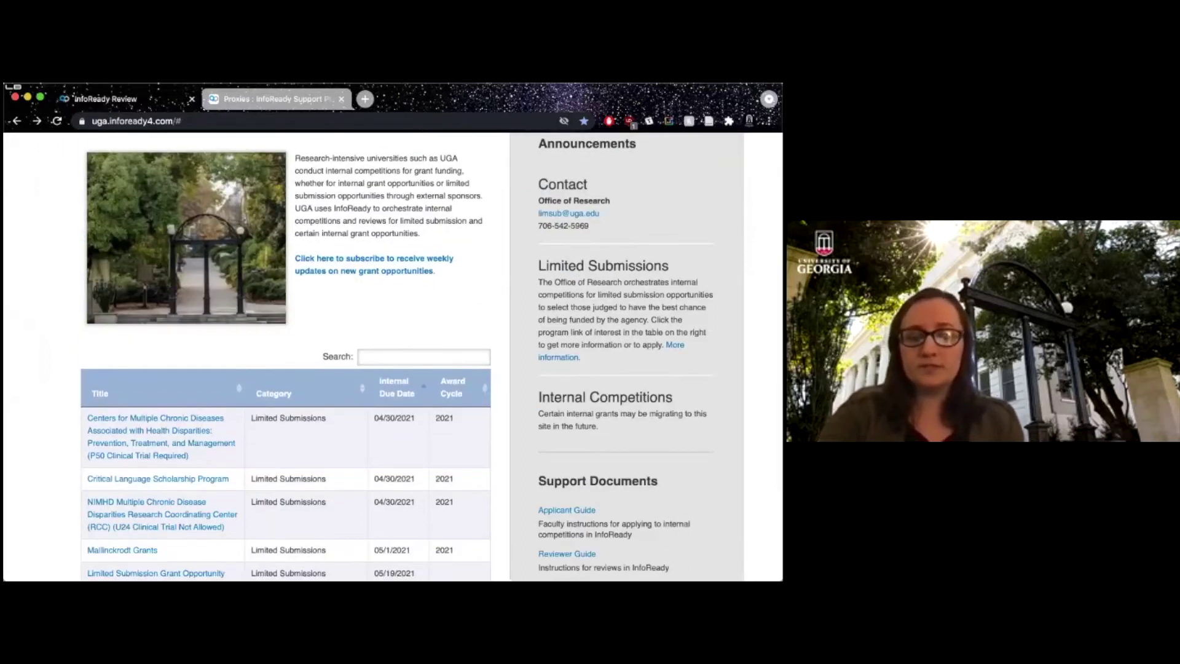
scroll(393, 357, "down", 4)
double_click(584, 356)
triple_click(586, 356)
left_click(587, 356)
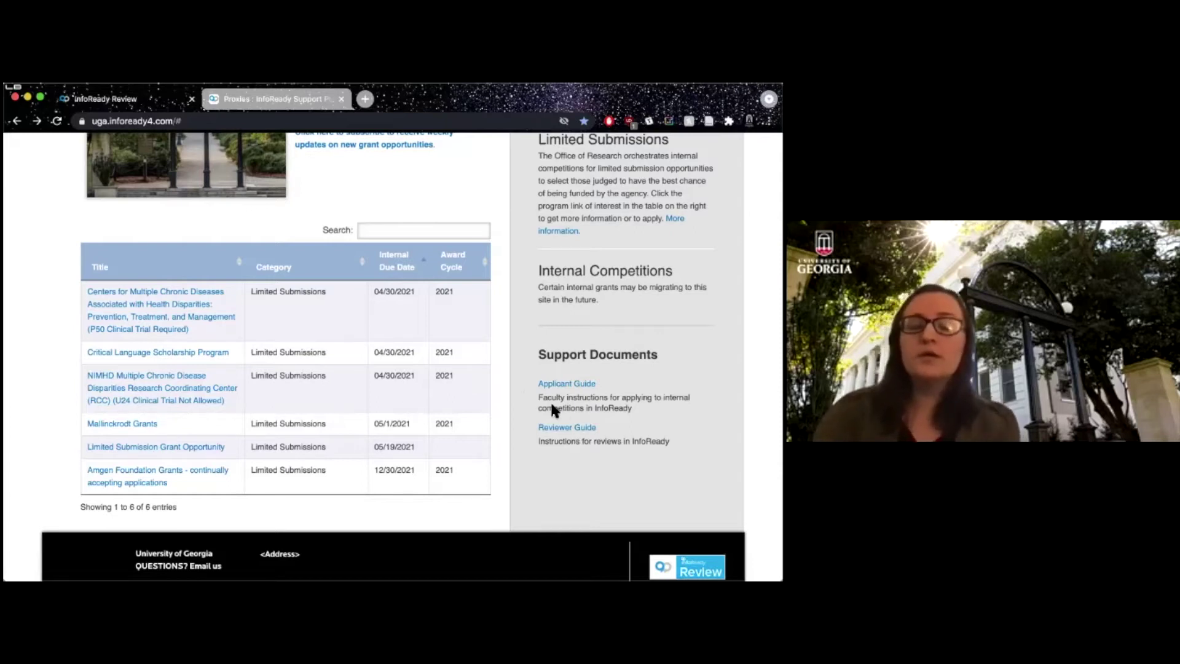
scroll(506, 381, "up", 5)
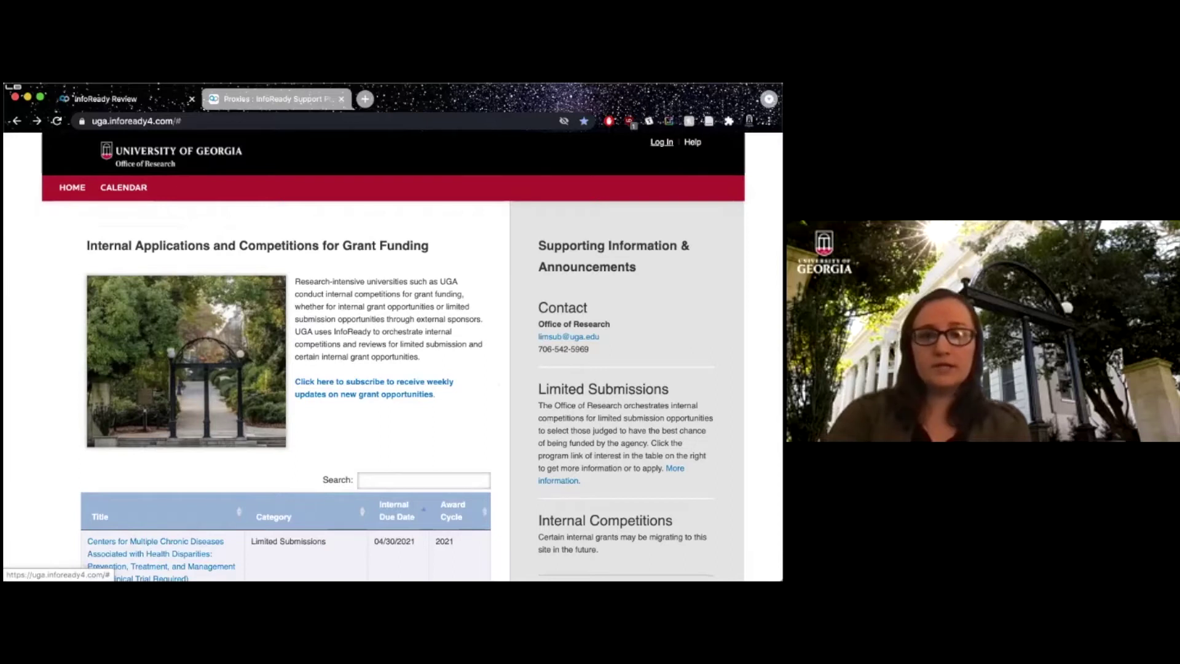
Open Log In and choose the University of Georgia Login option.
left_click(662, 142)
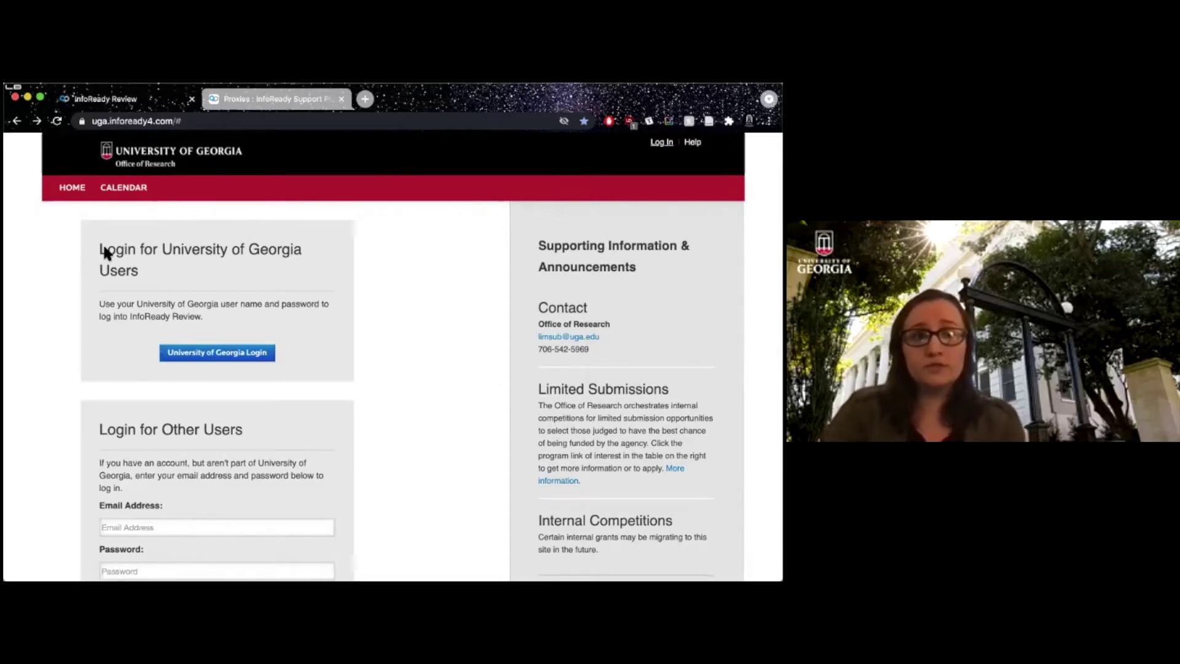
scroll(98, 401, "down", 4)
scroll(98, 400, "up", 4)
scroll(236, 394, "down", 4)
scroll(285, 451, "up", 4)
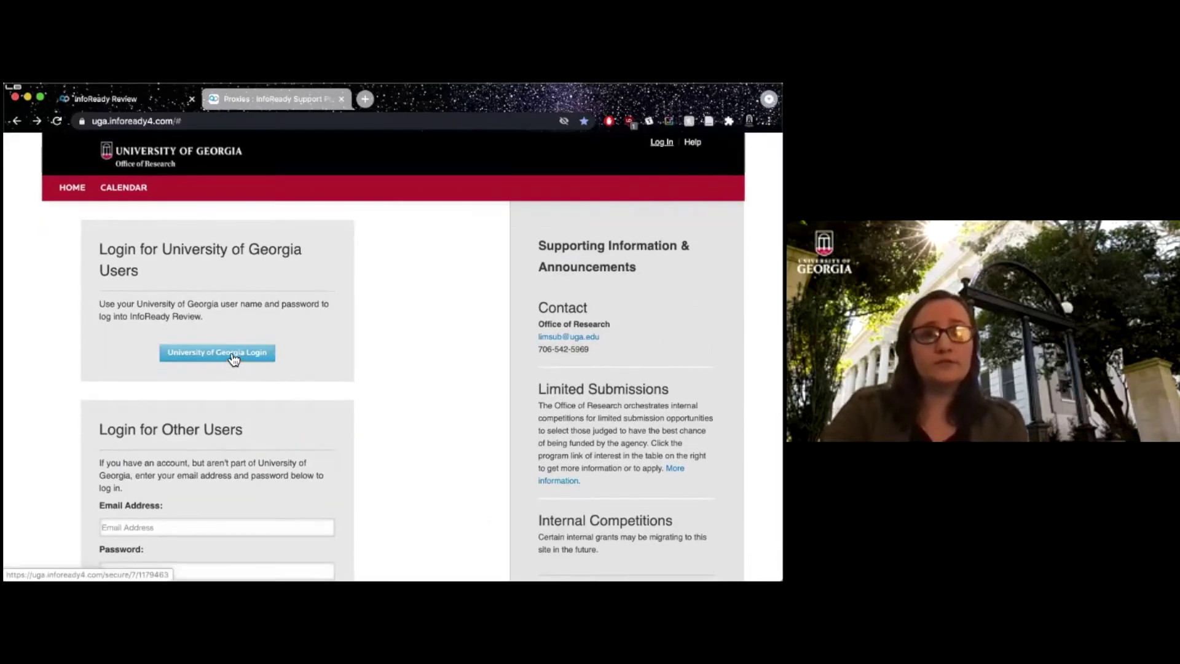
left_click(233, 358)
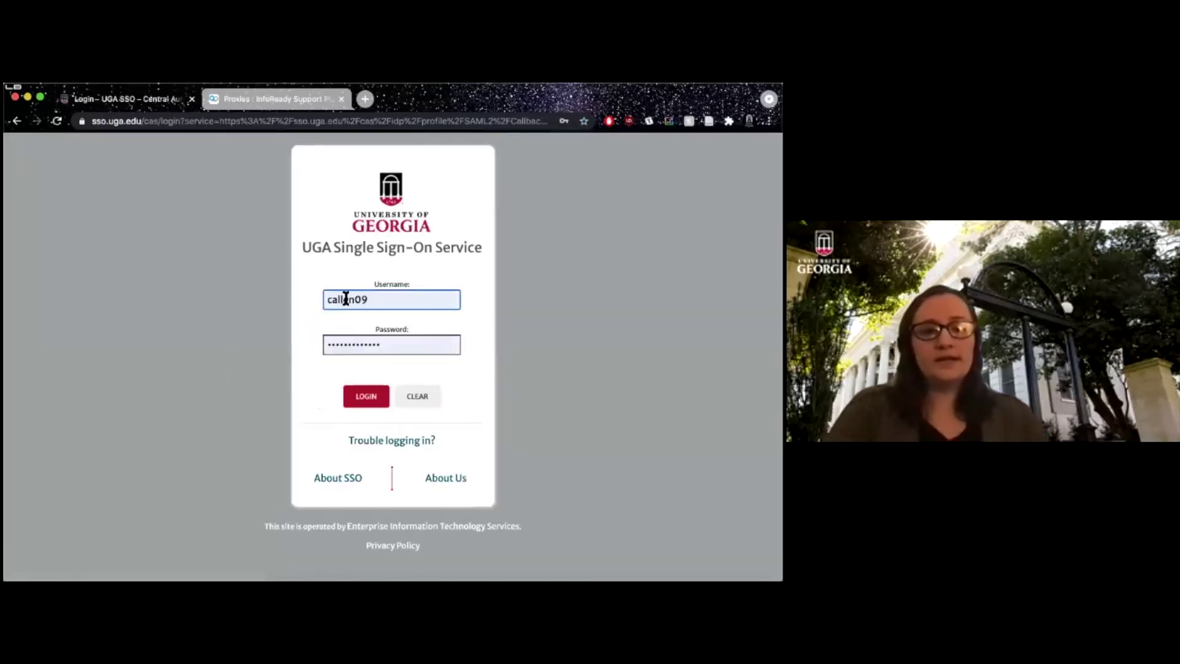
Sign in through UGA Single Sign-On with the demo research account's username and password.
double_click(346, 299)
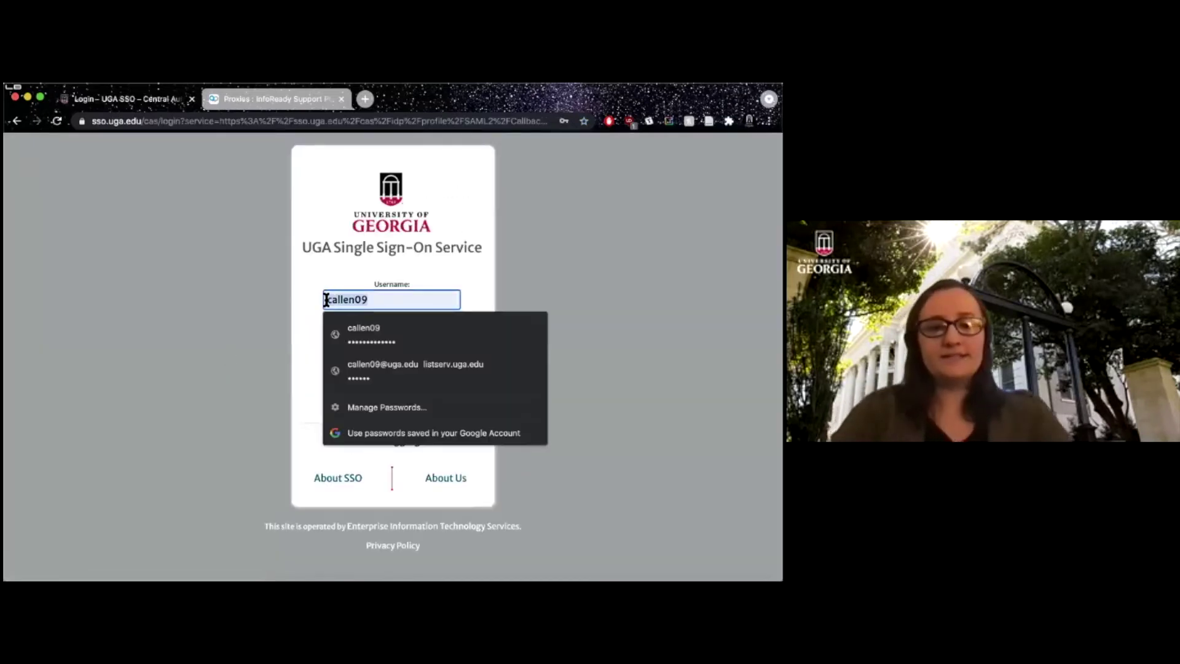
type("er")
type("search")
type("-personnel")
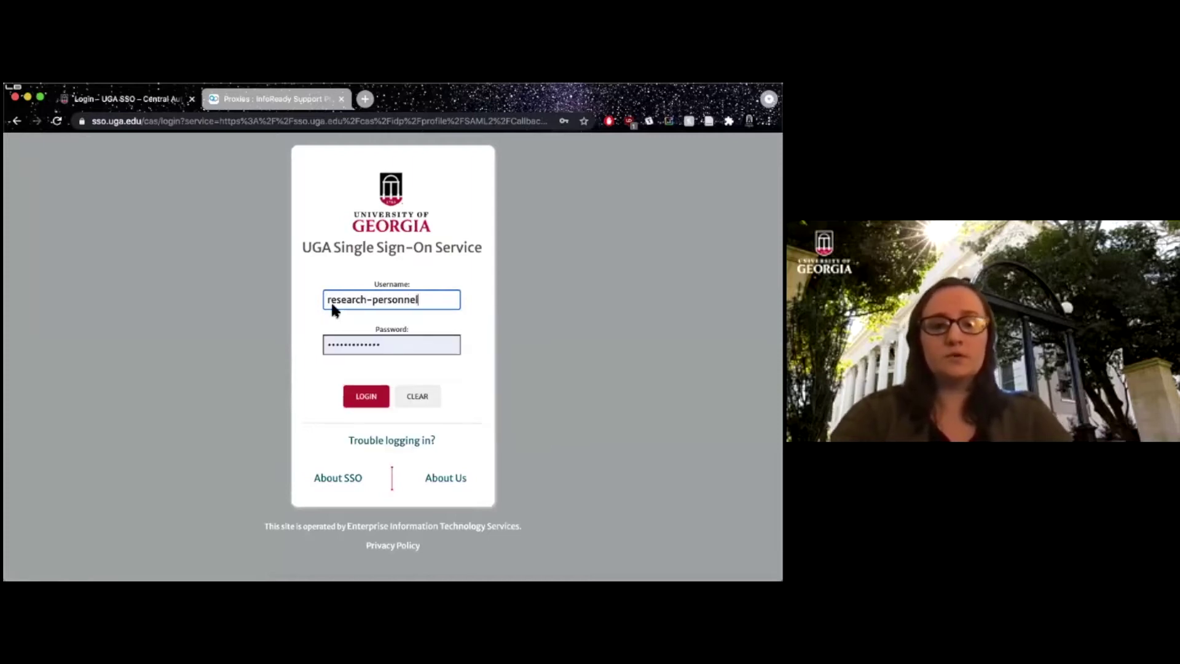
double_click(345, 342)
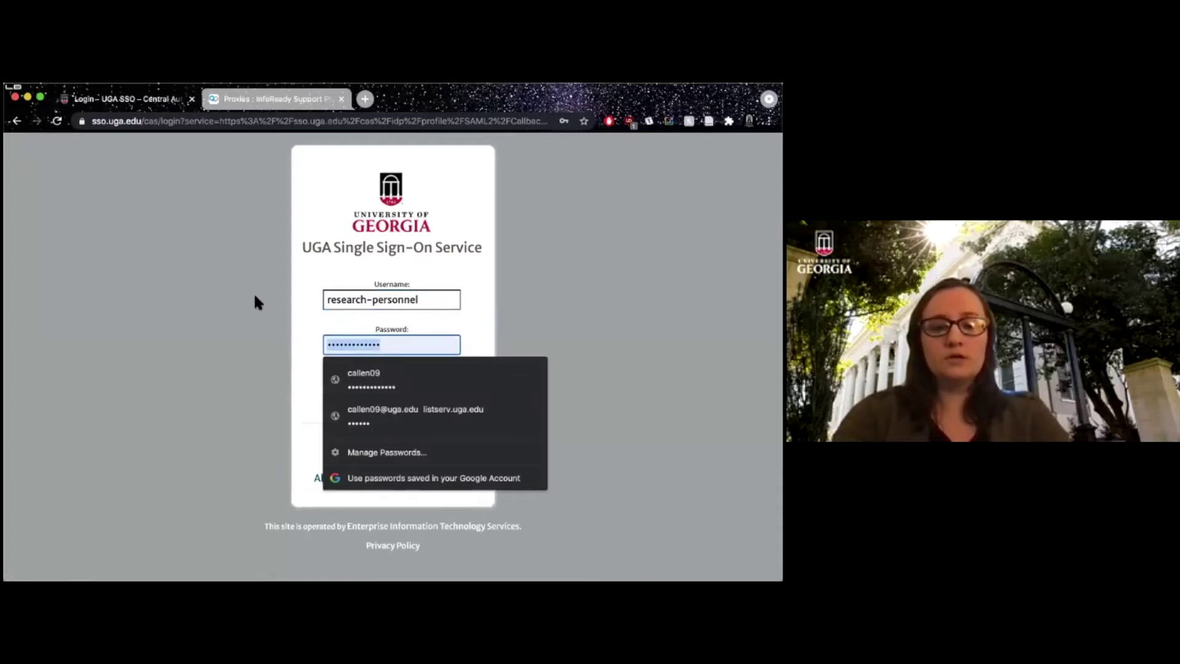
type("••••••••••••")
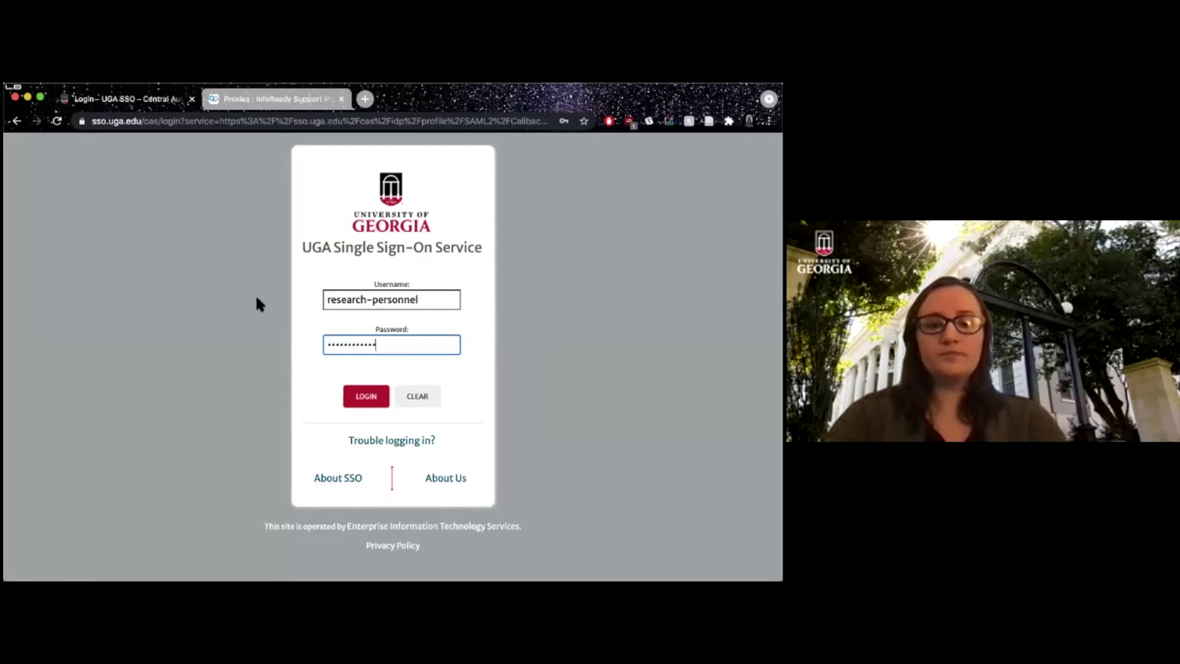
left_click(369, 404)
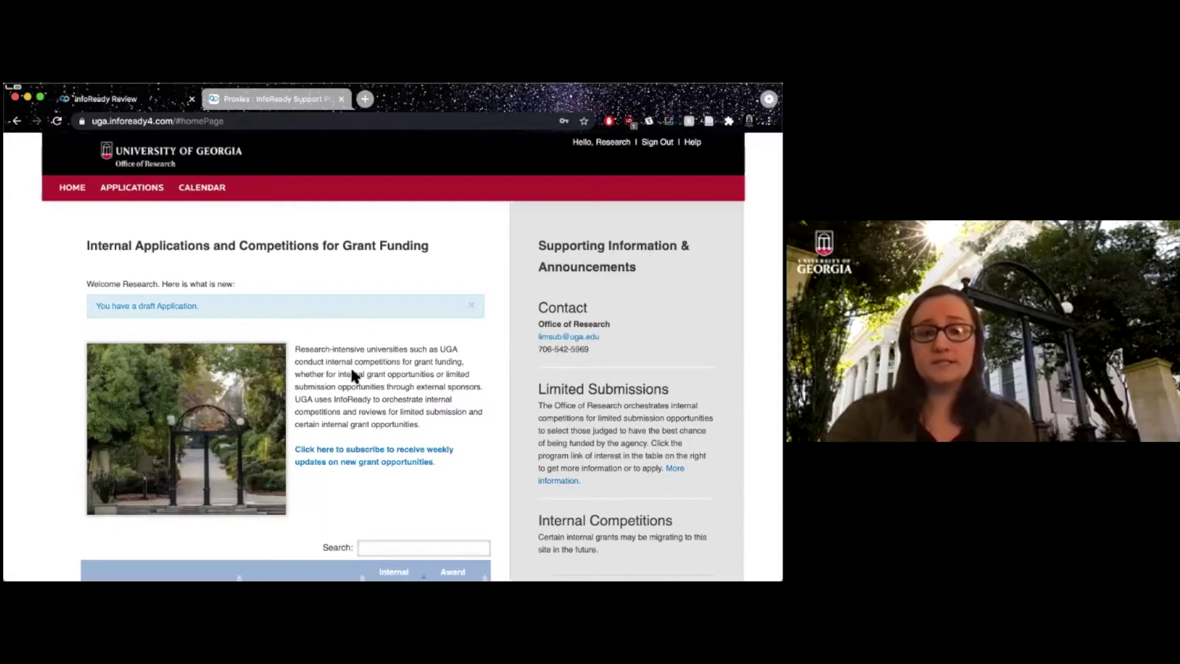
Review the signed-in home page and reveal Edit Profile under the user's name.
scroll(65, 391, "down", 5)
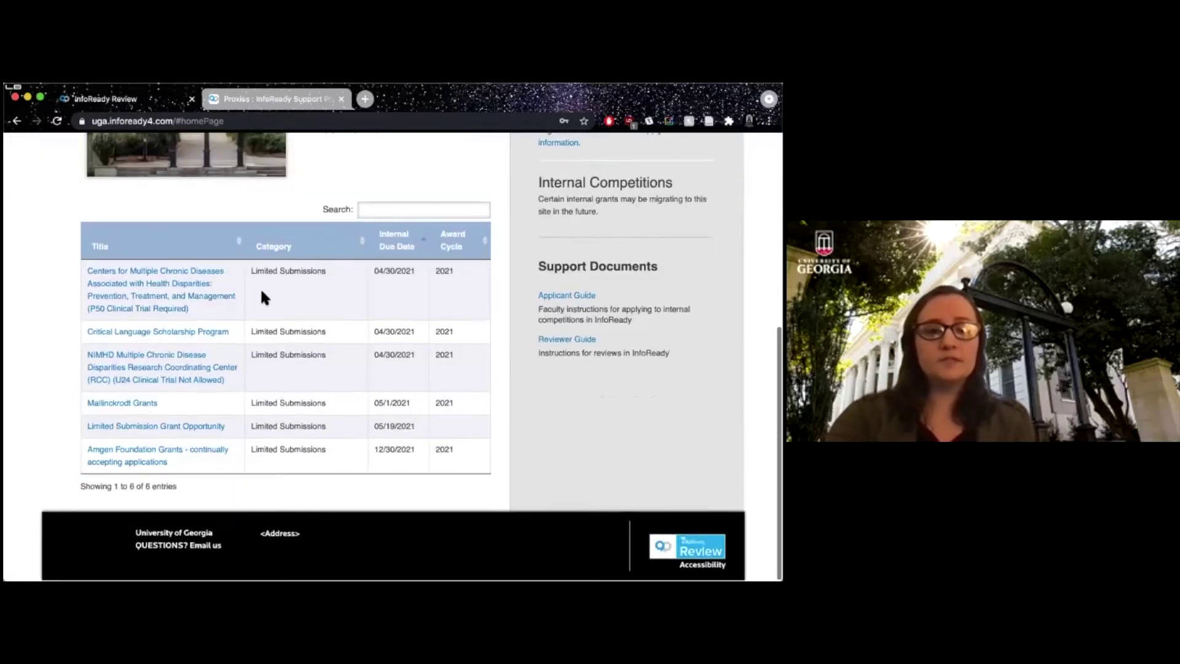
scroll(306, 318, "up", 2)
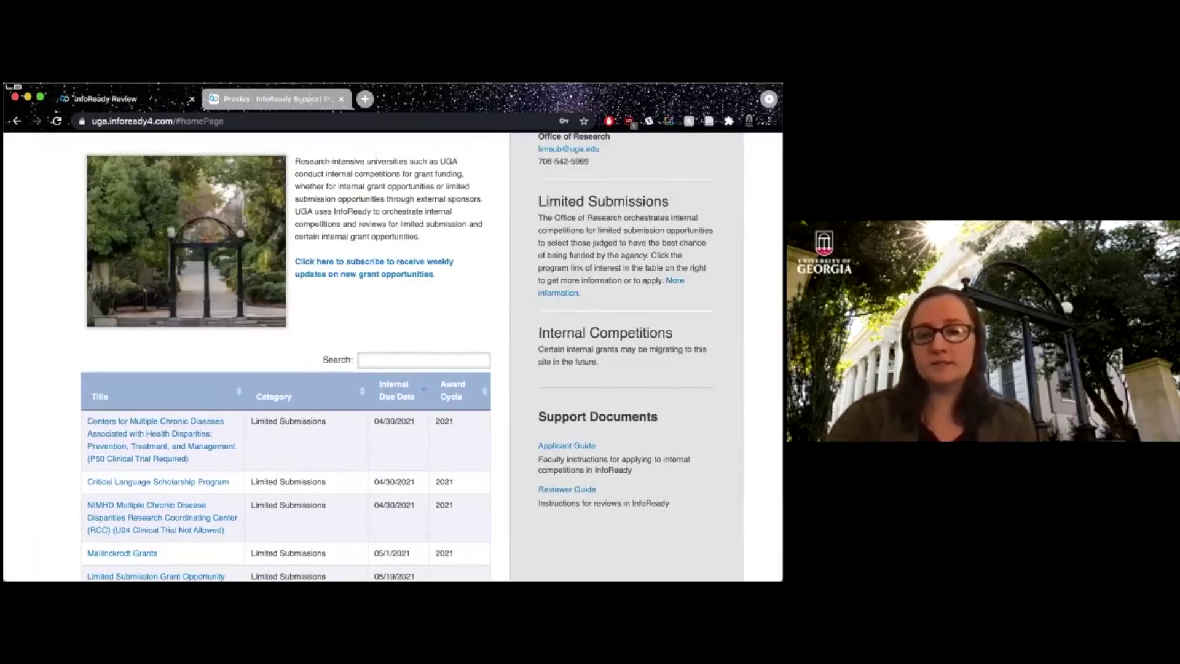
scroll(551, 451, "up", 3)
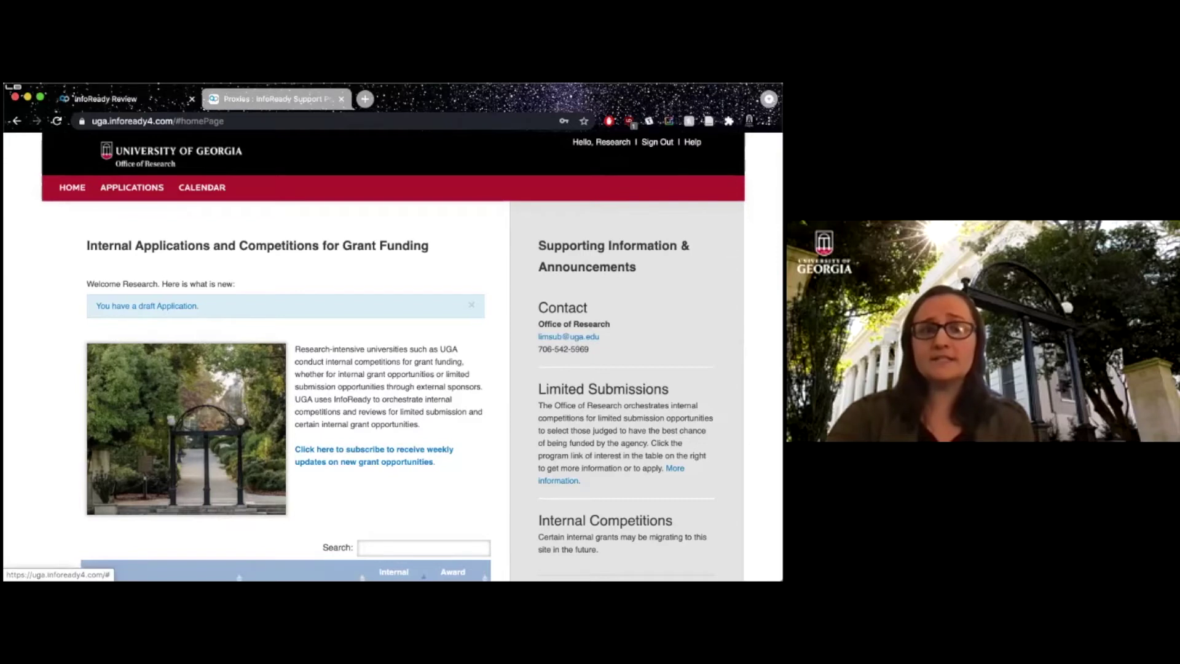
left_click(613, 142)
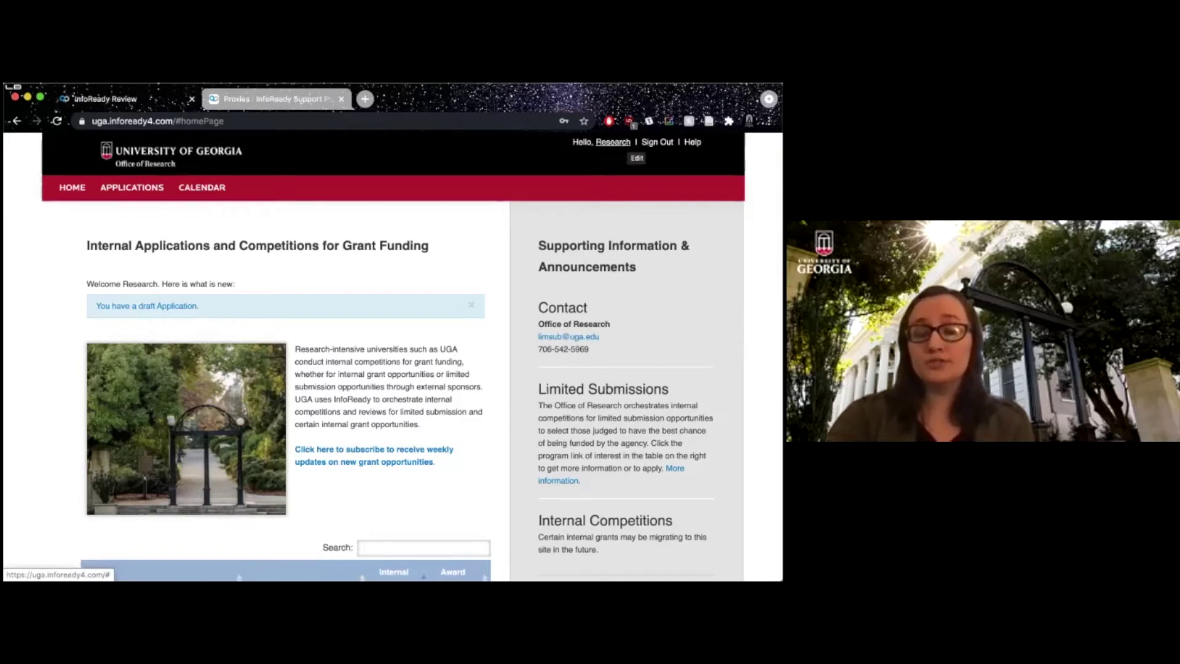
Open the User Profile page and bring up the Select 1 Organization dialog for the primary organization.
left_click(648, 158)
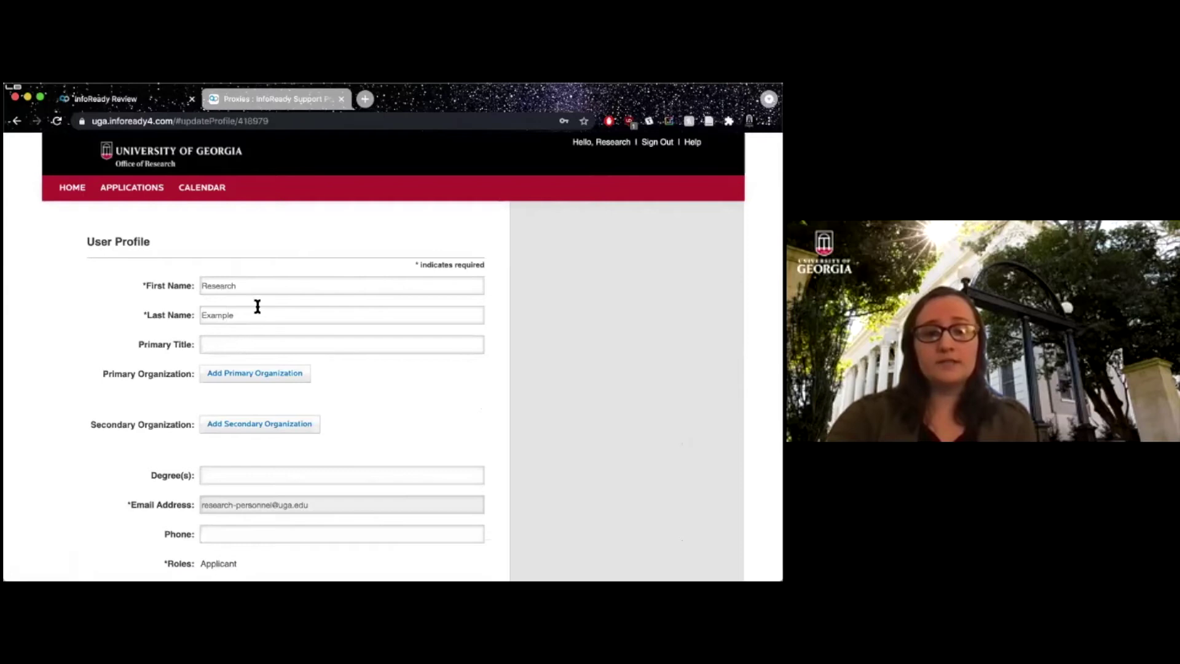
left_click(216, 343)
scroll(114, 337, "down", 3)
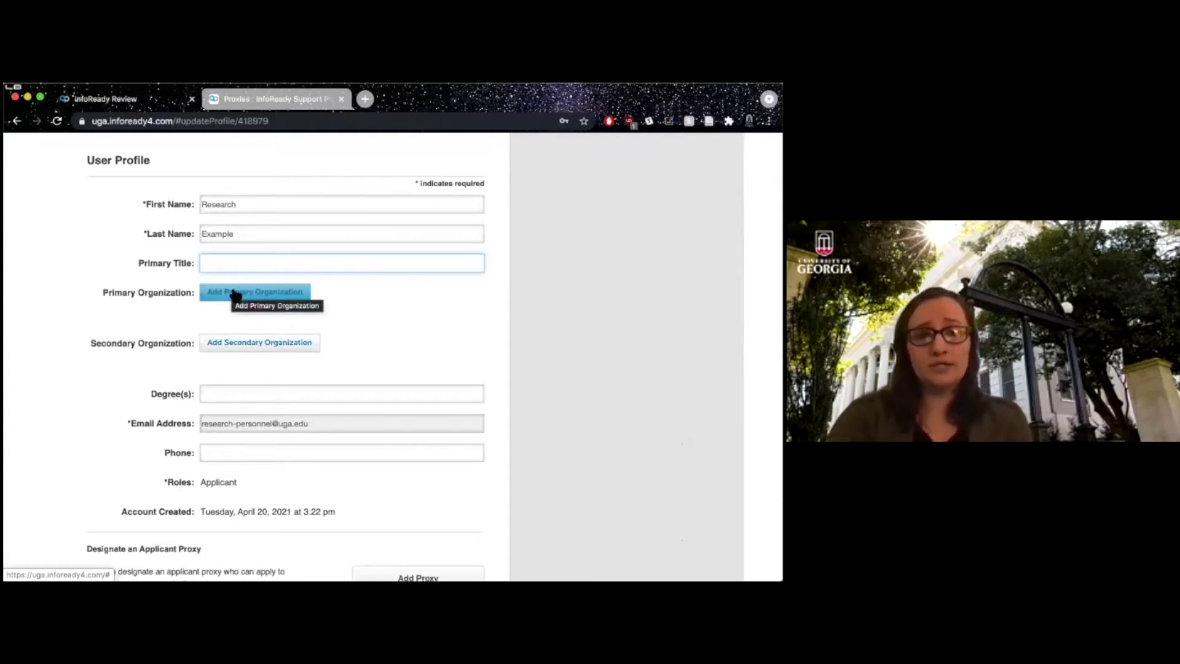
left_click(236, 293)
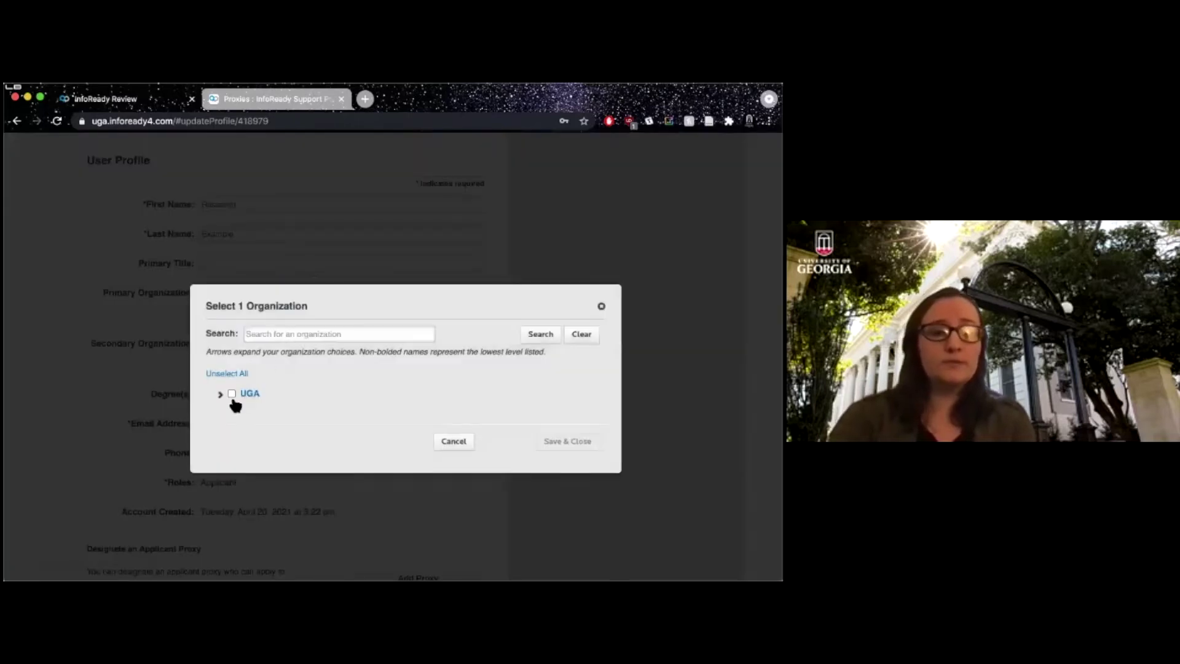
Under UGA, check Office of Research and save it as the primary organization.
left_click(221, 393)
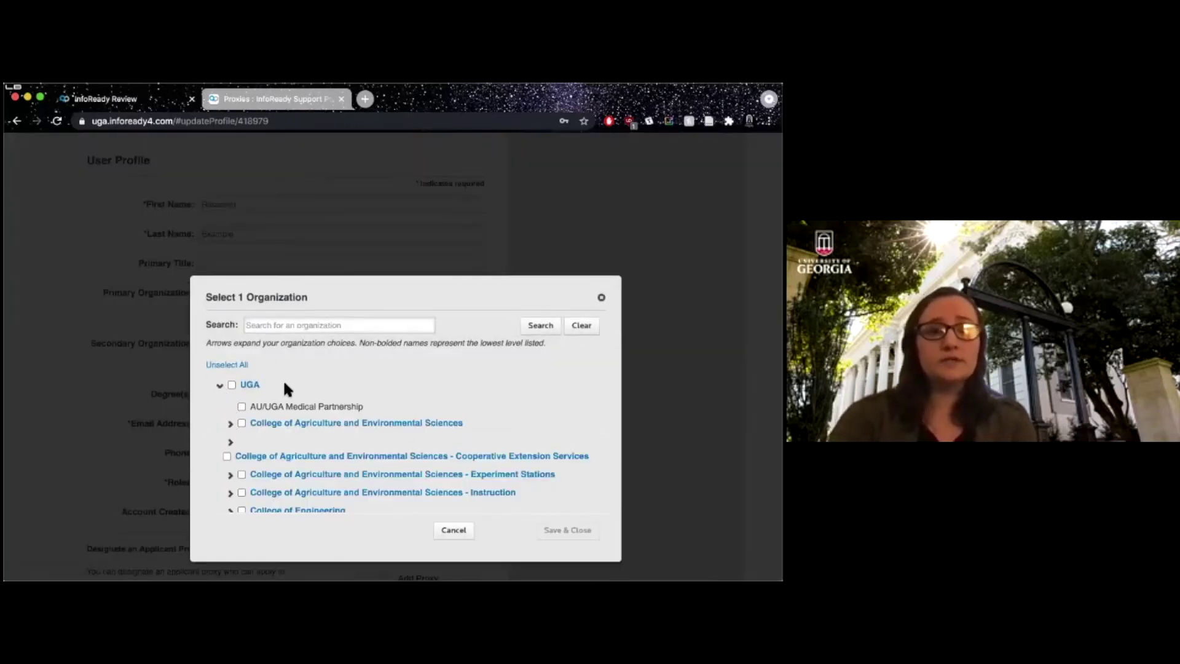
scroll(239, 412, "down", 1)
scroll(239, 413, "down", 3)
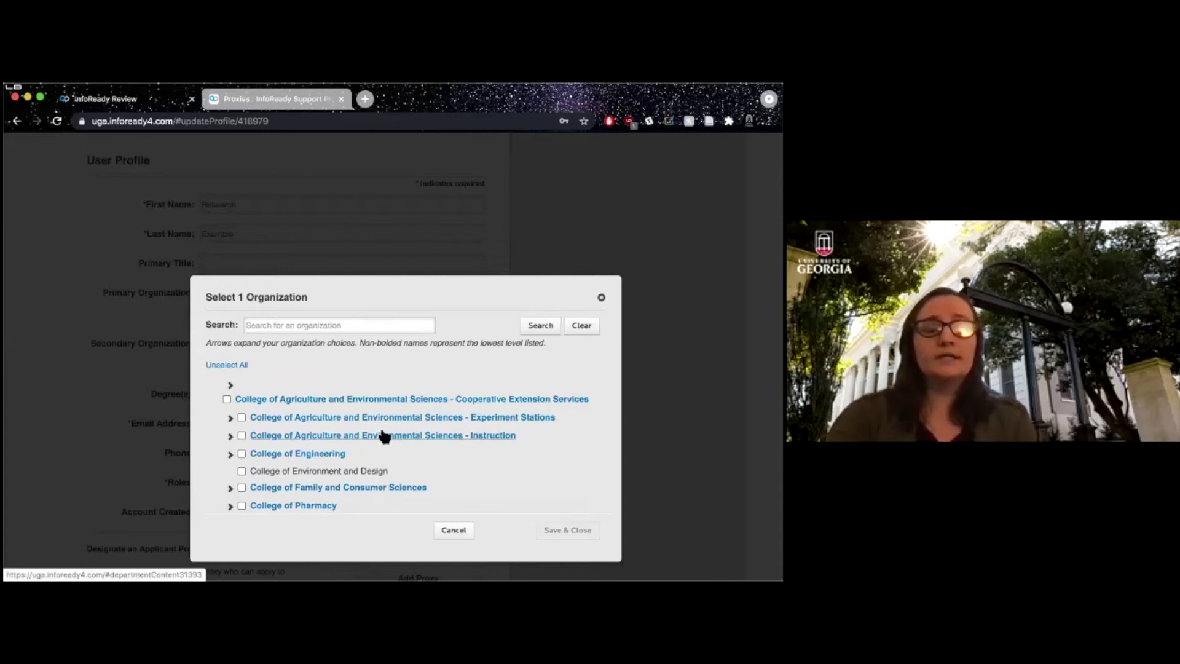
scroll(342, 434, "down", 10)
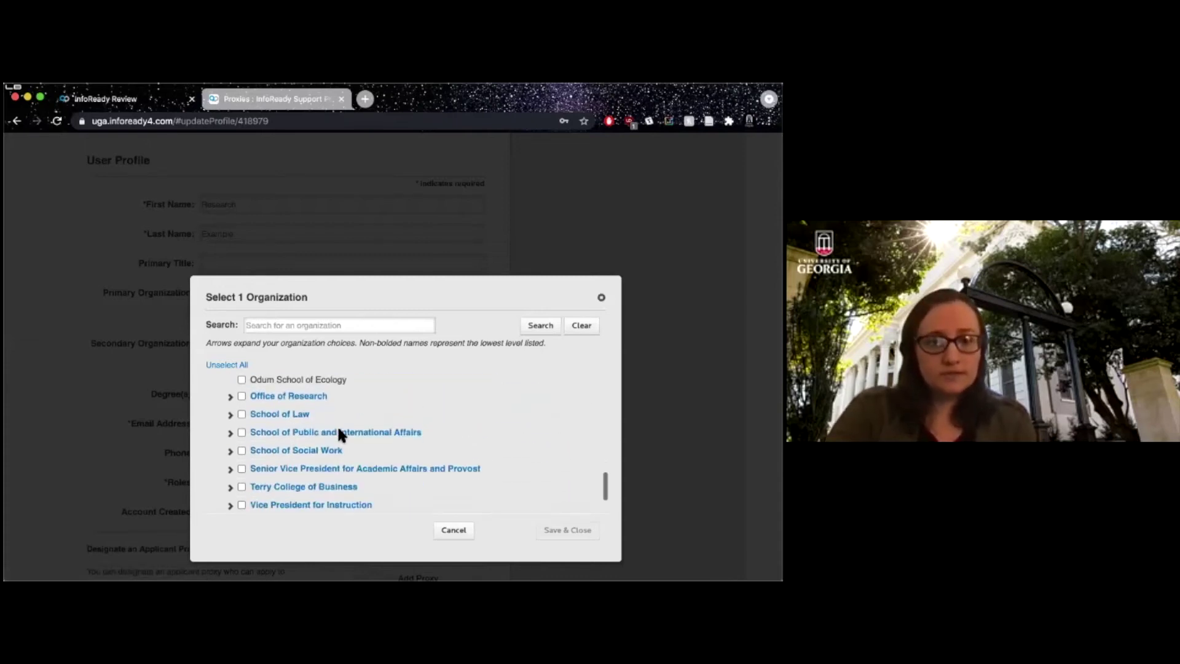
left_click(230, 396)
scroll(283, 411, "down", 4)
scroll(282, 411, "up", 5)
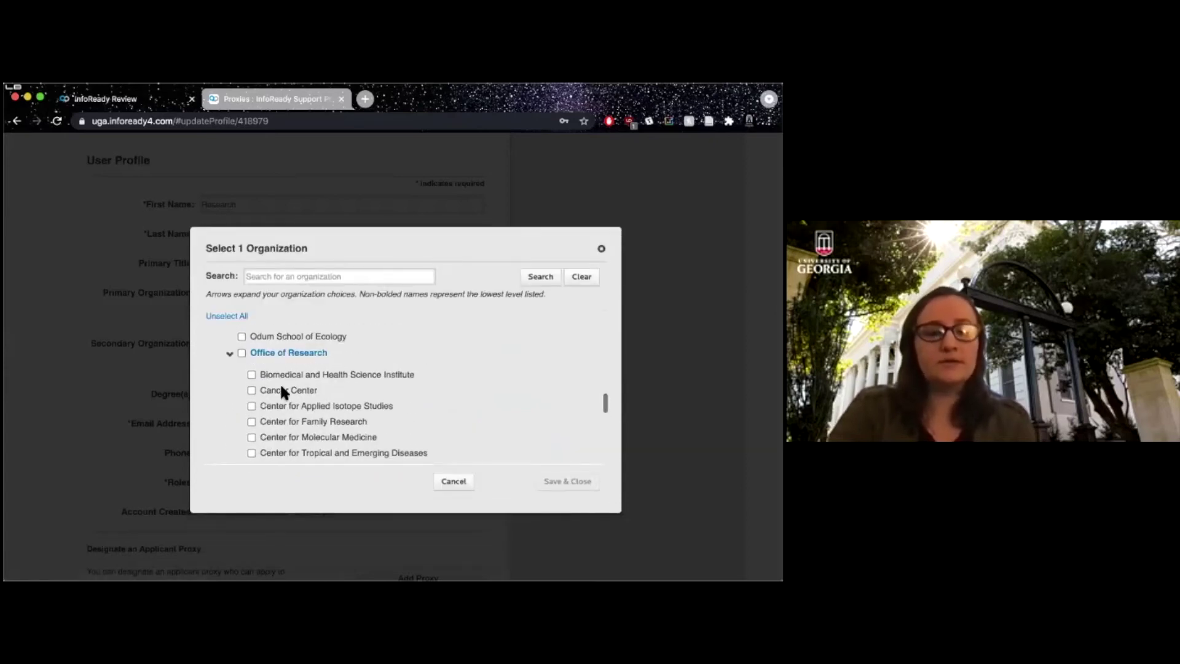
scroll(287, 402, "down", 6)
scroll(290, 404, "up", 6)
scroll(290, 404, "up", 2)
left_click(241, 364)
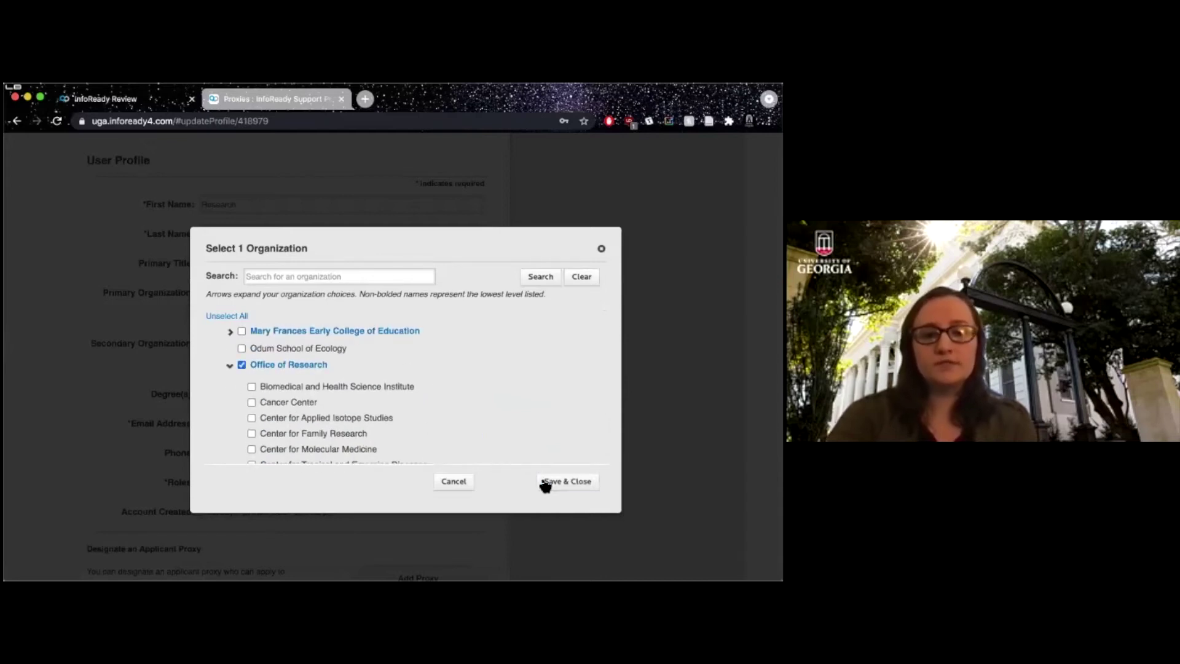
left_click(561, 483)
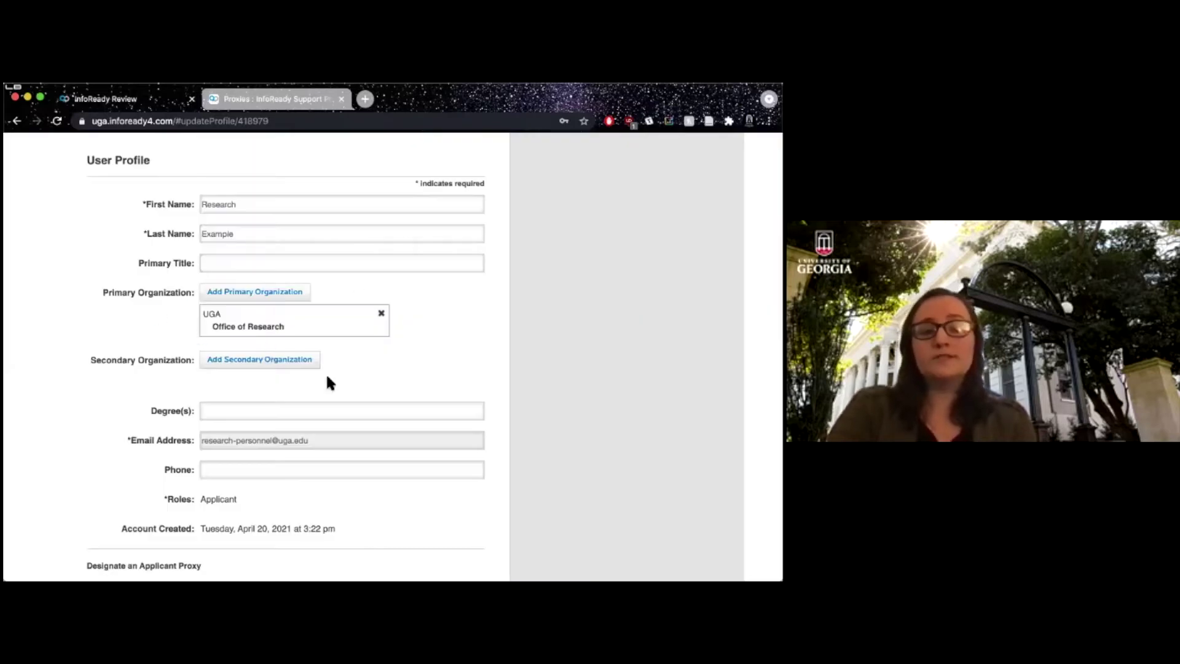
Delete the primary organization and re-add UGA – Office of Research as primary.
left_click(382, 316)
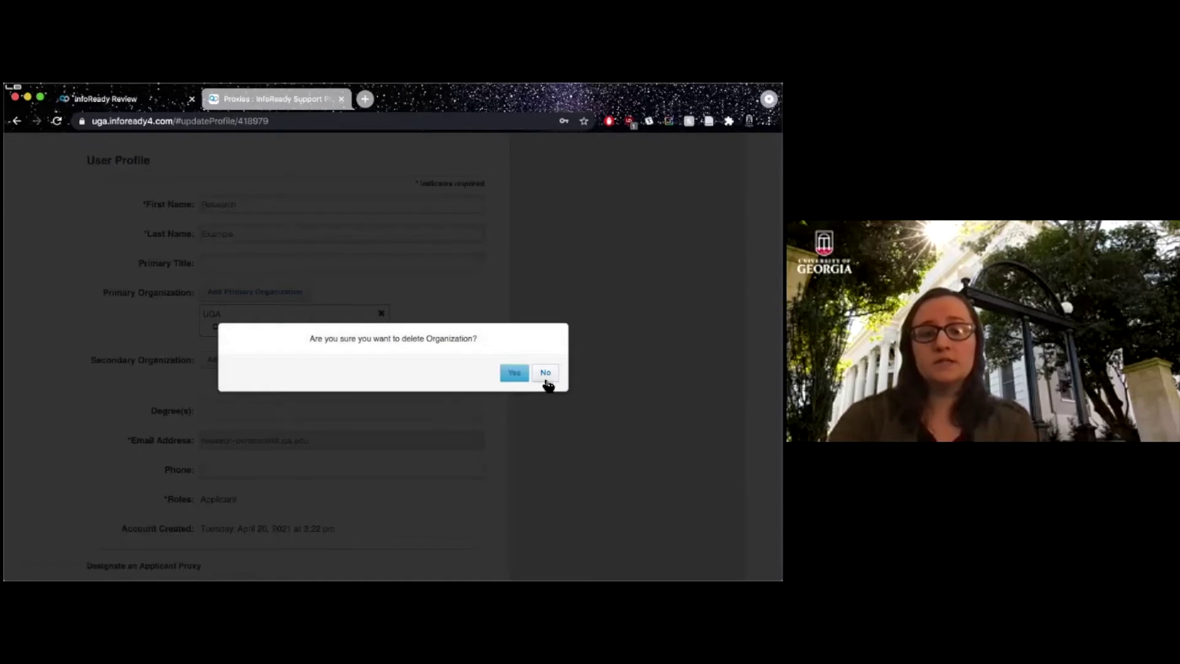
left_click(515, 379)
left_click(248, 296)
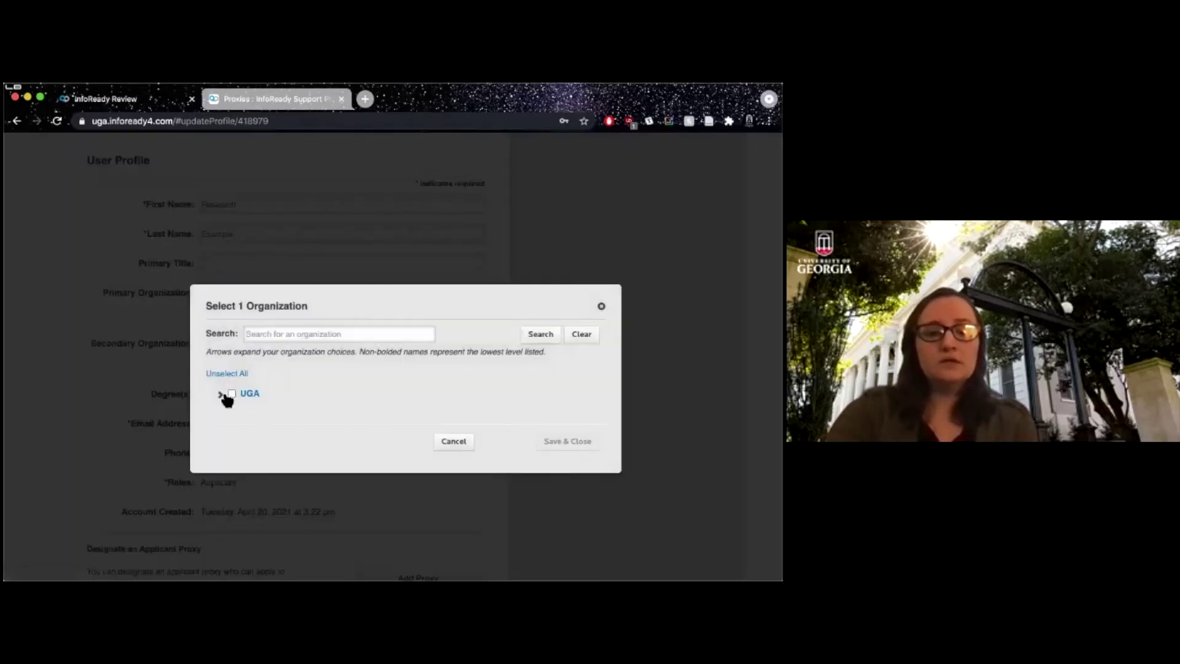
left_click(221, 394)
scroll(302, 400, "down", 10)
scroll(299, 434, "up", 3)
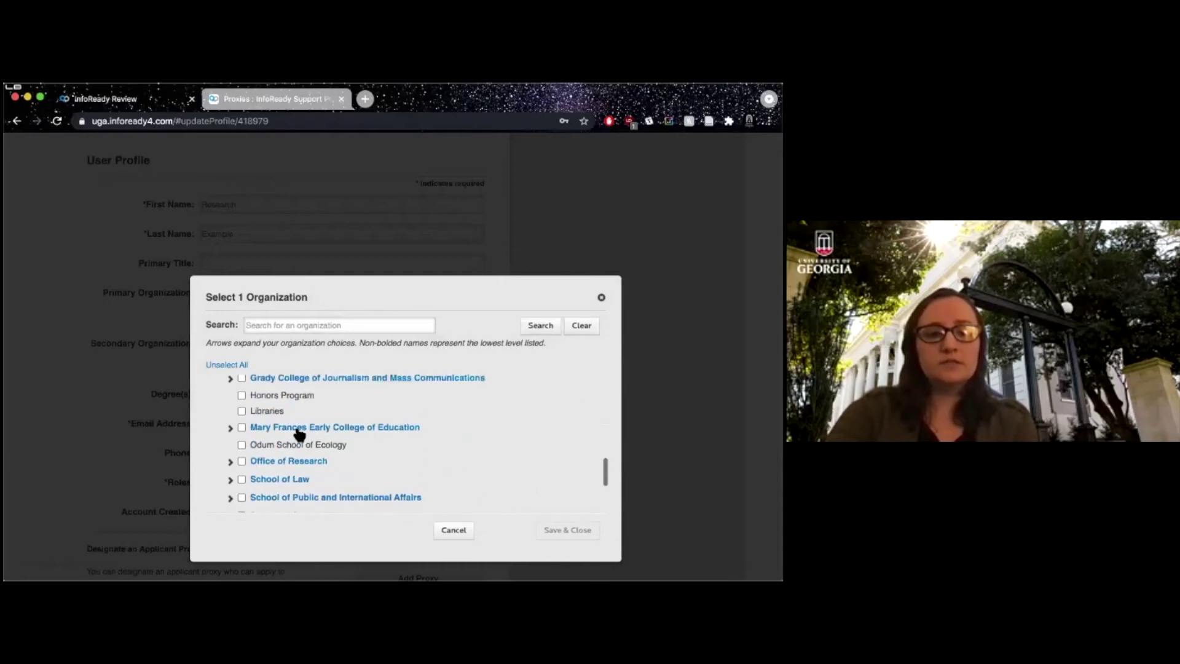
left_click(241, 461)
left_click(566, 531)
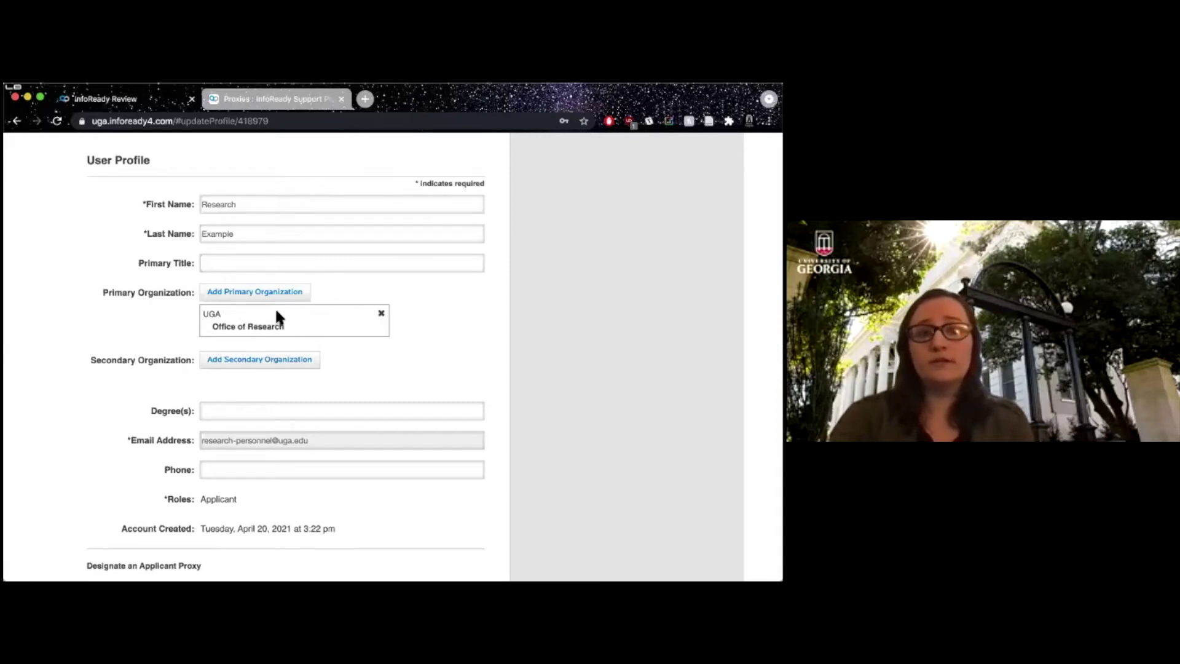
Add Animal and Dairy Science – Research College Station, under Experiment Stations, as secondary organization.
left_click(265, 363)
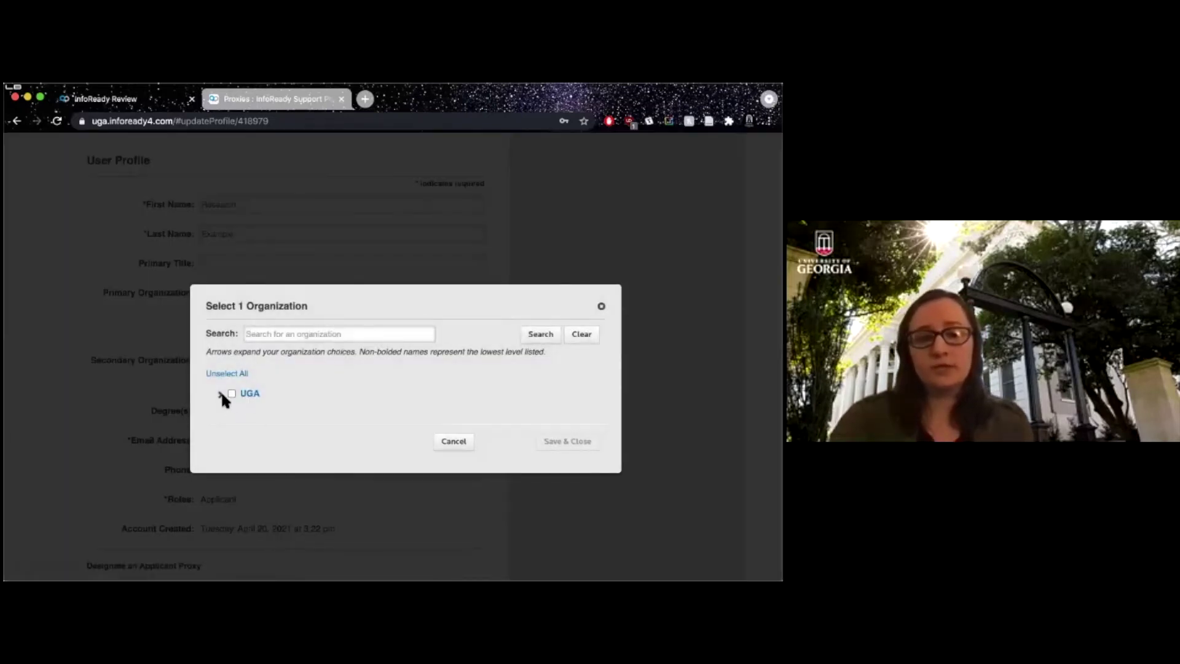
left_click(220, 394)
scroll(327, 430, "down", 3)
scroll(226, 430, "up", 1)
left_click(228, 424)
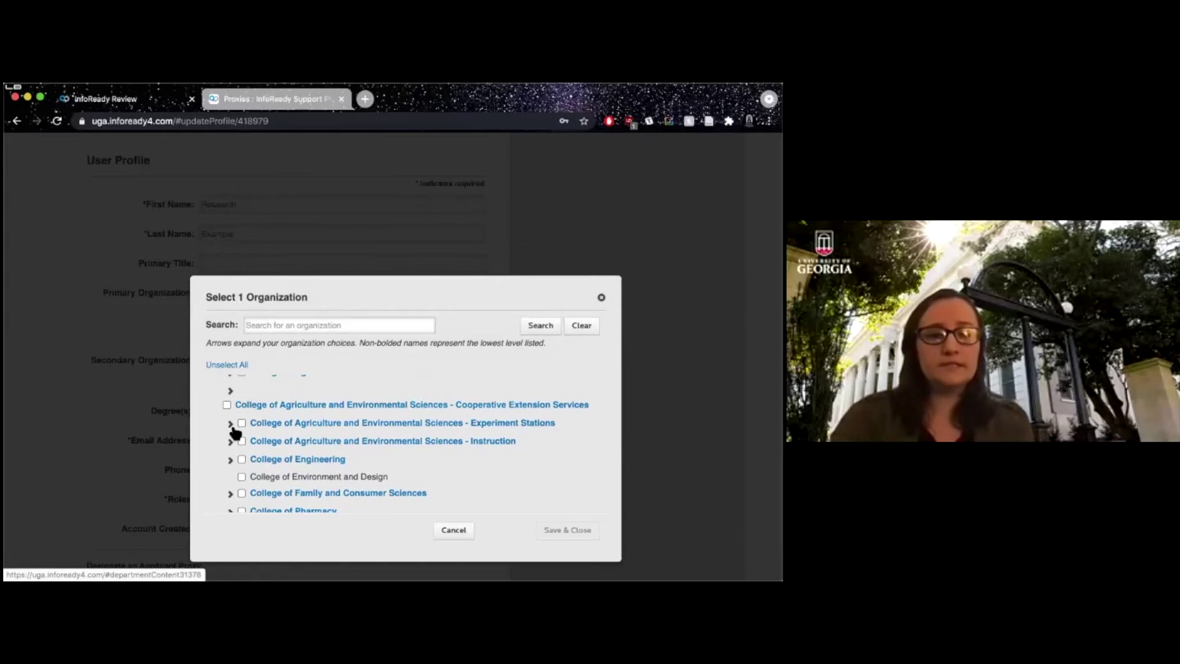
left_click(251, 411)
left_click(578, 483)
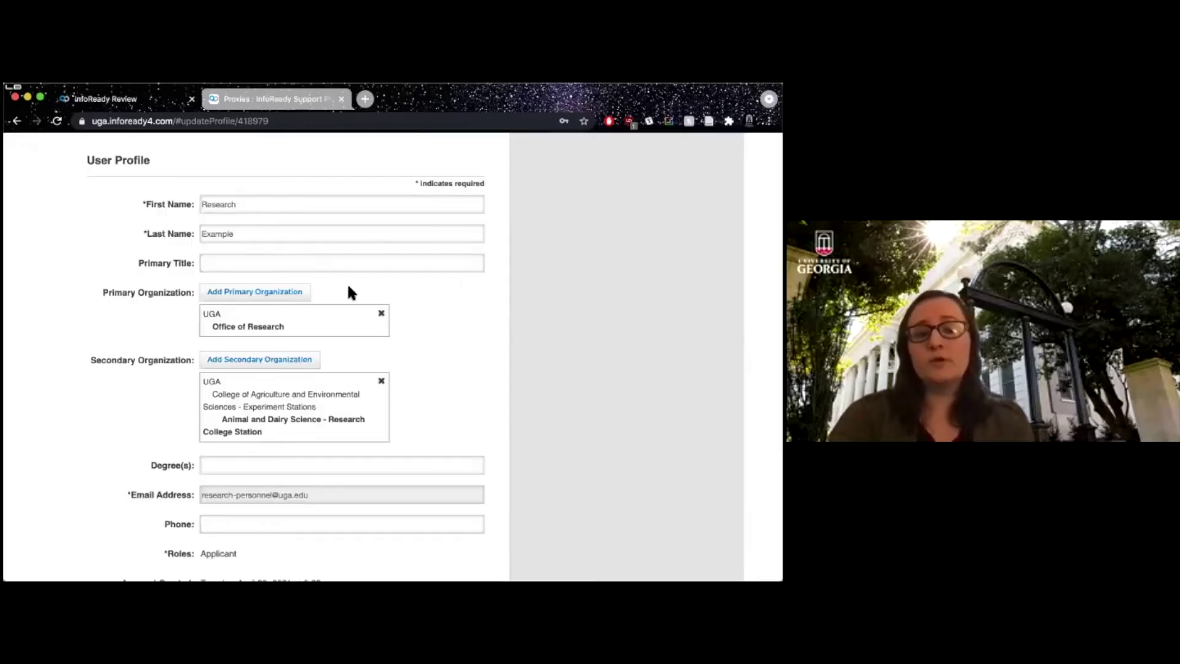
Scroll to Designate an Applicant Proxy, pointing out the Applicant role, and open the Add Proxy dialog.
scroll(430, 351, "down", 5)
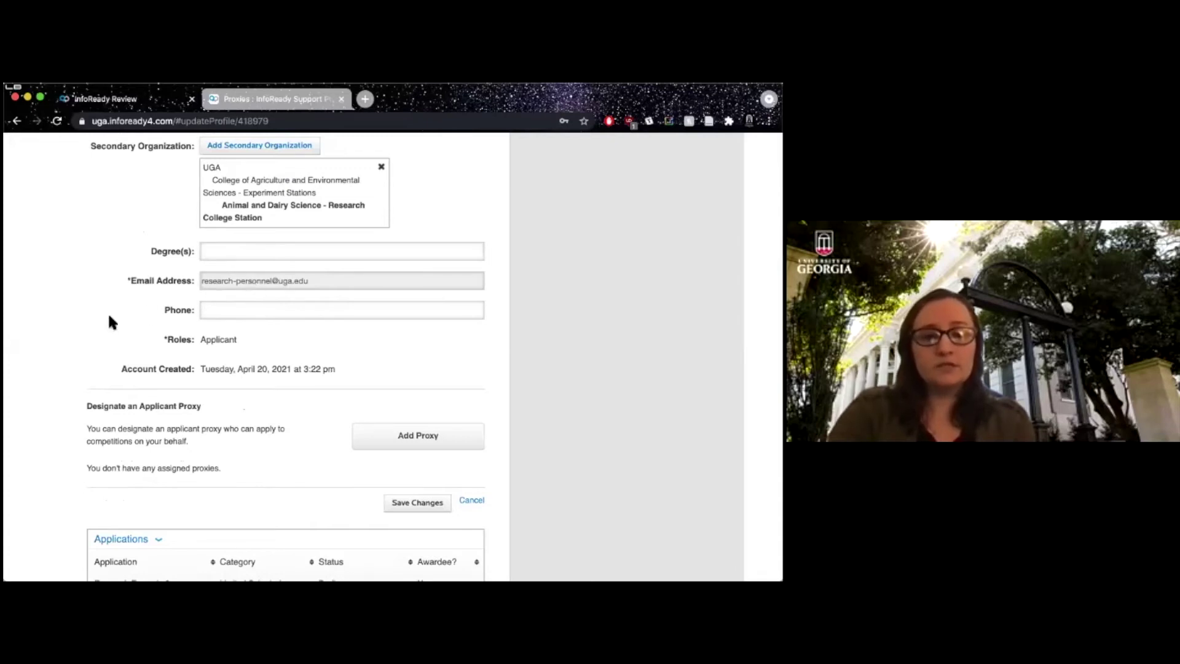
scroll(109, 315, "down", 3)
scroll(108, 312, "up", 1)
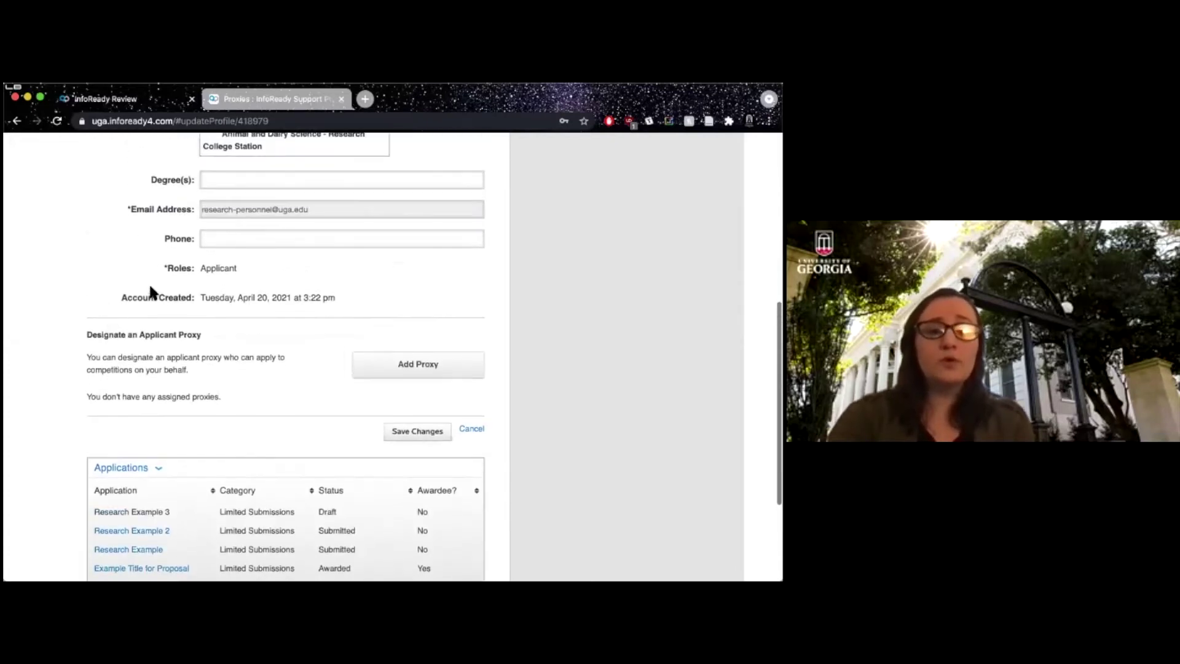
double_click(220, 268)
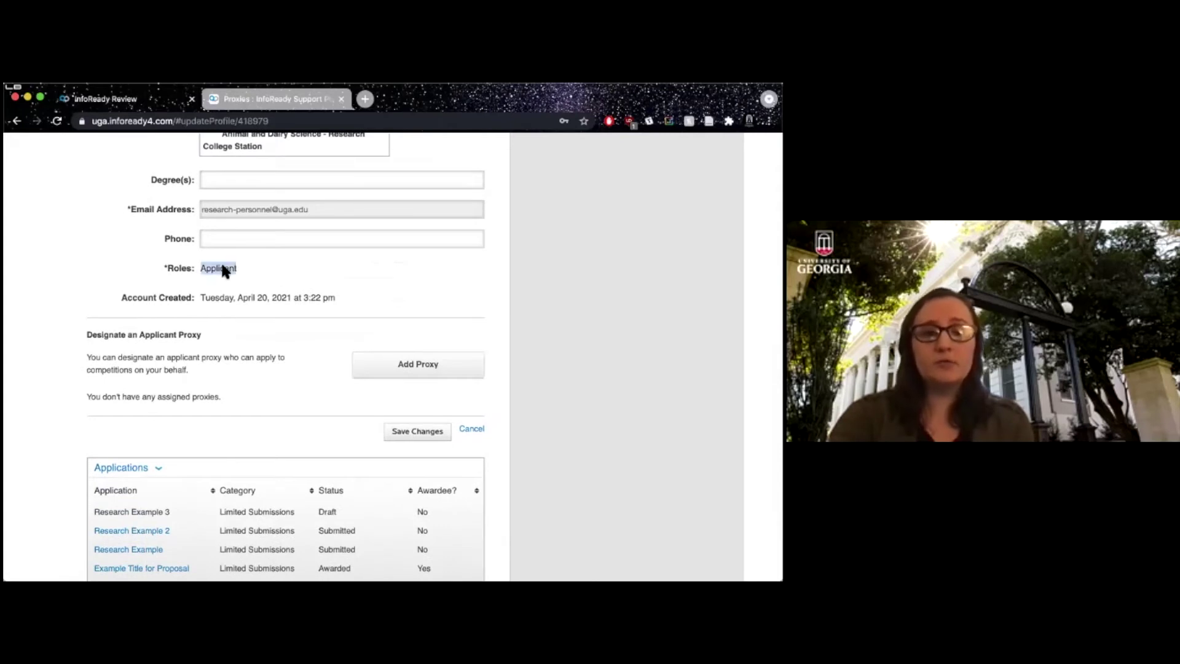
left_click(242, 266)
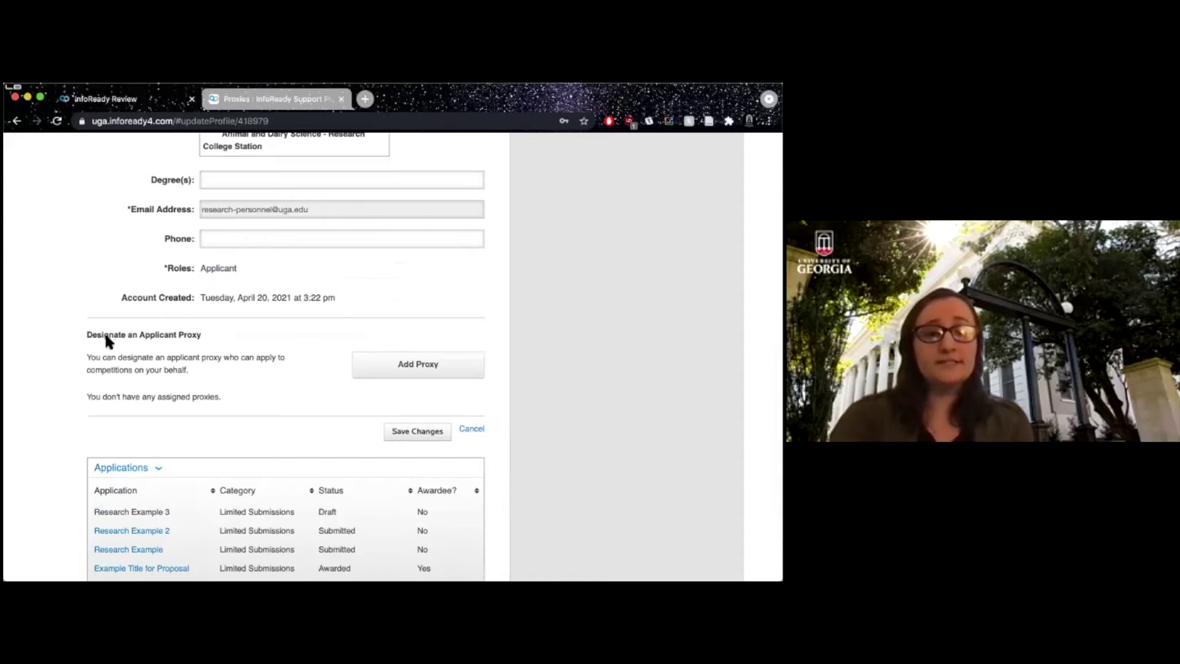
left_click_drag(87, 335, 182, 335)
left_click(184, 333)
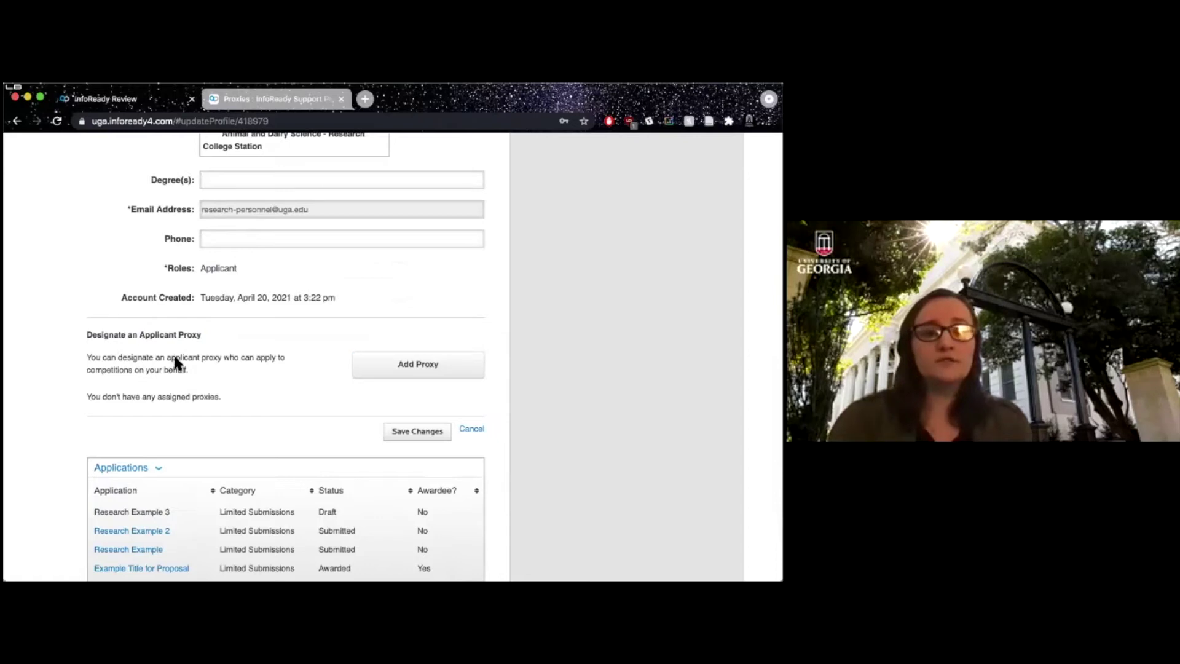
left_click(399, 364)
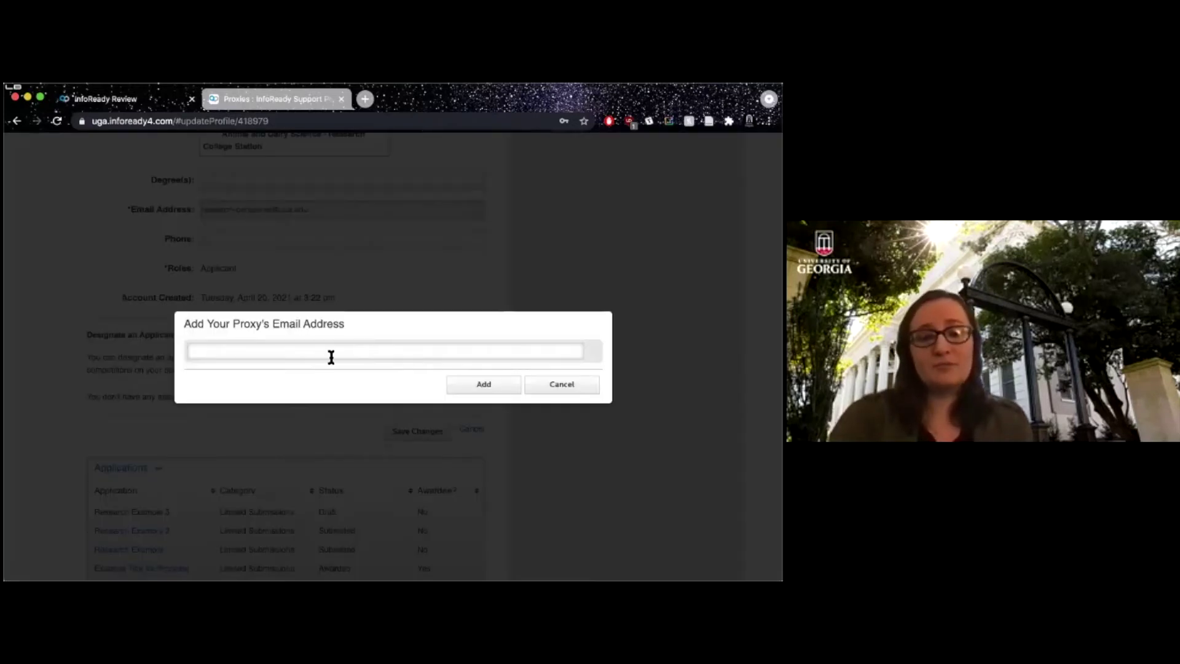
Add the suggested matching person as applicant proxy by entering their e-mail ID.
left_click(317, 354)
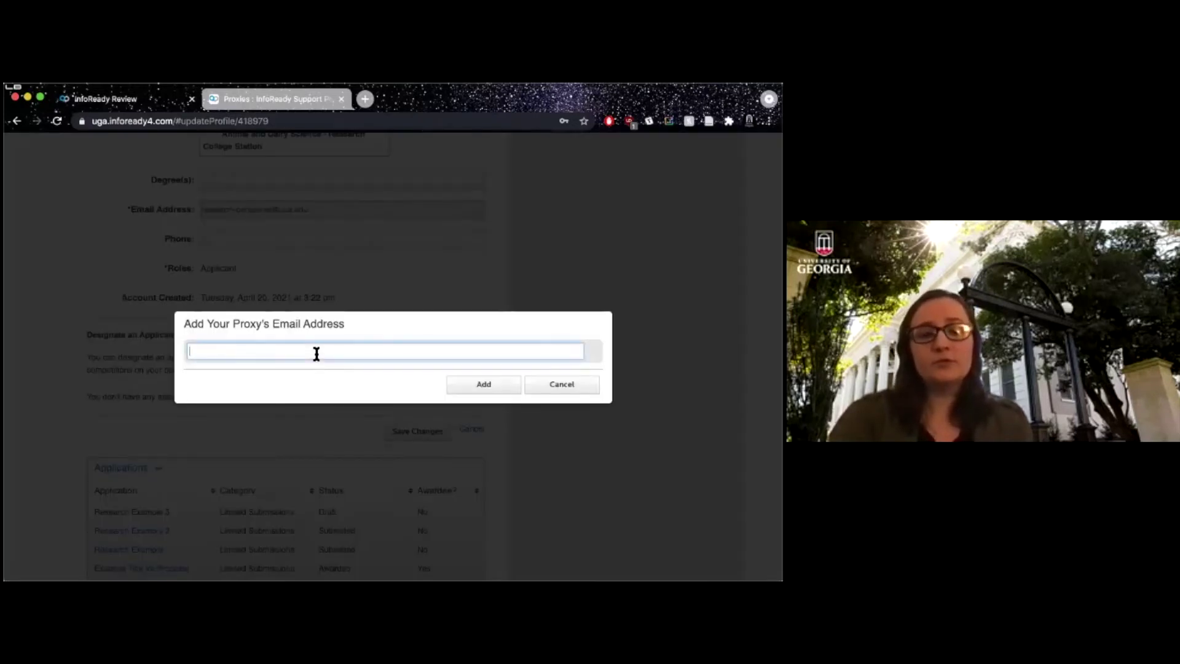
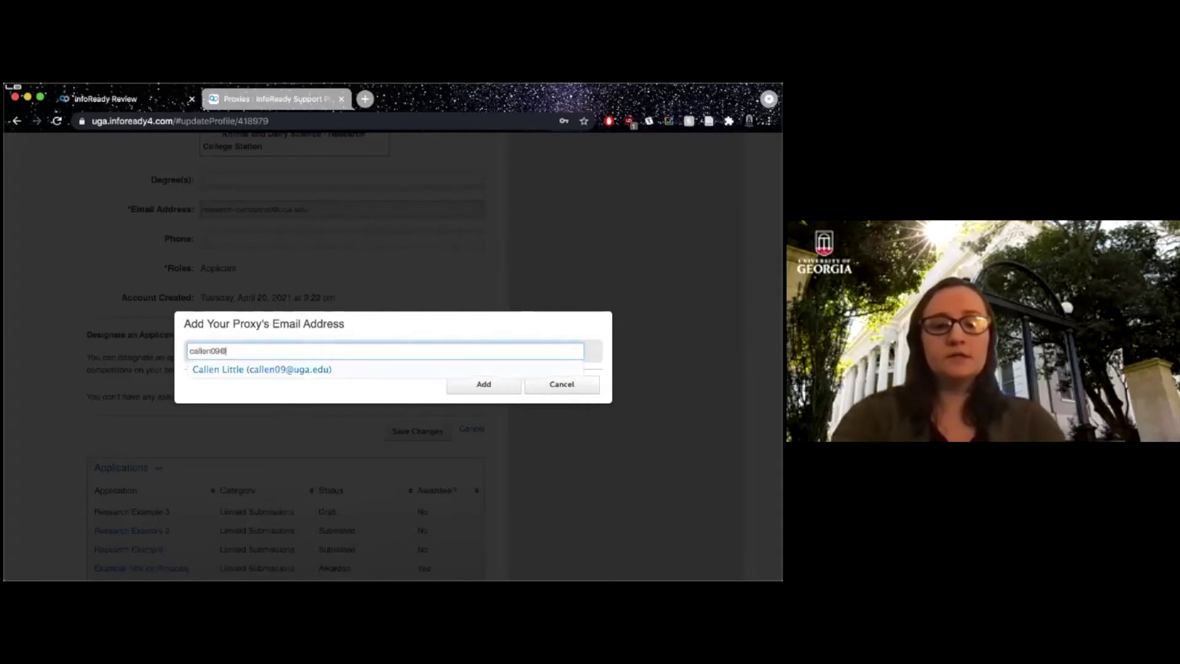
left_click(283, 369)
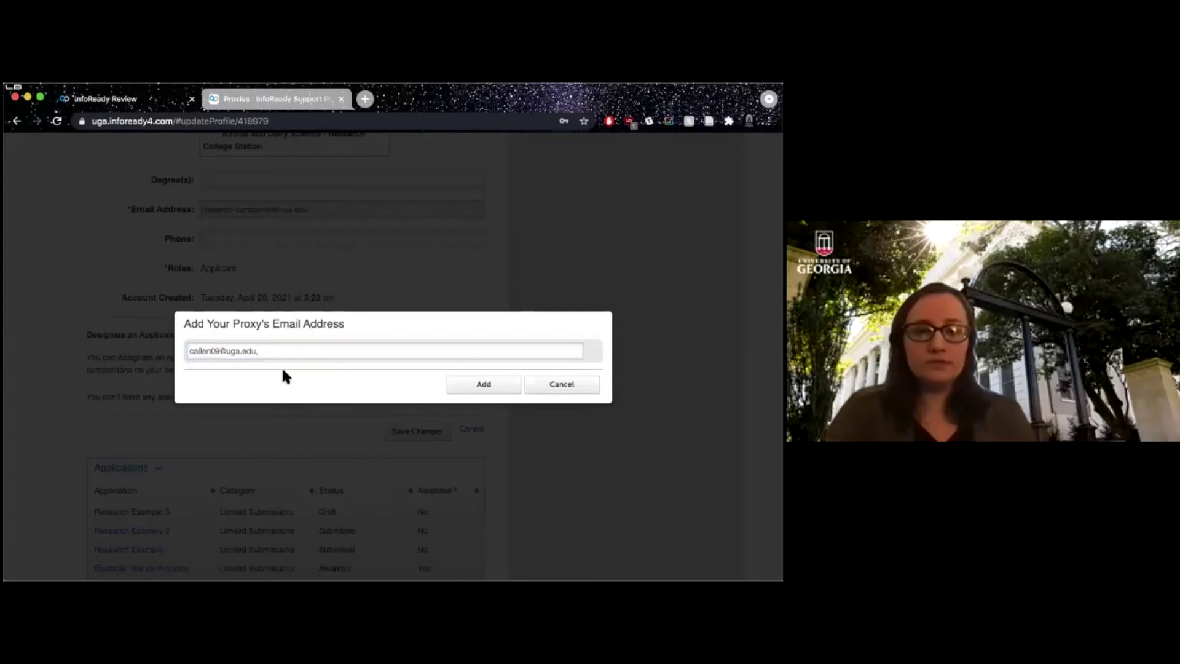
left_click(287, 350)
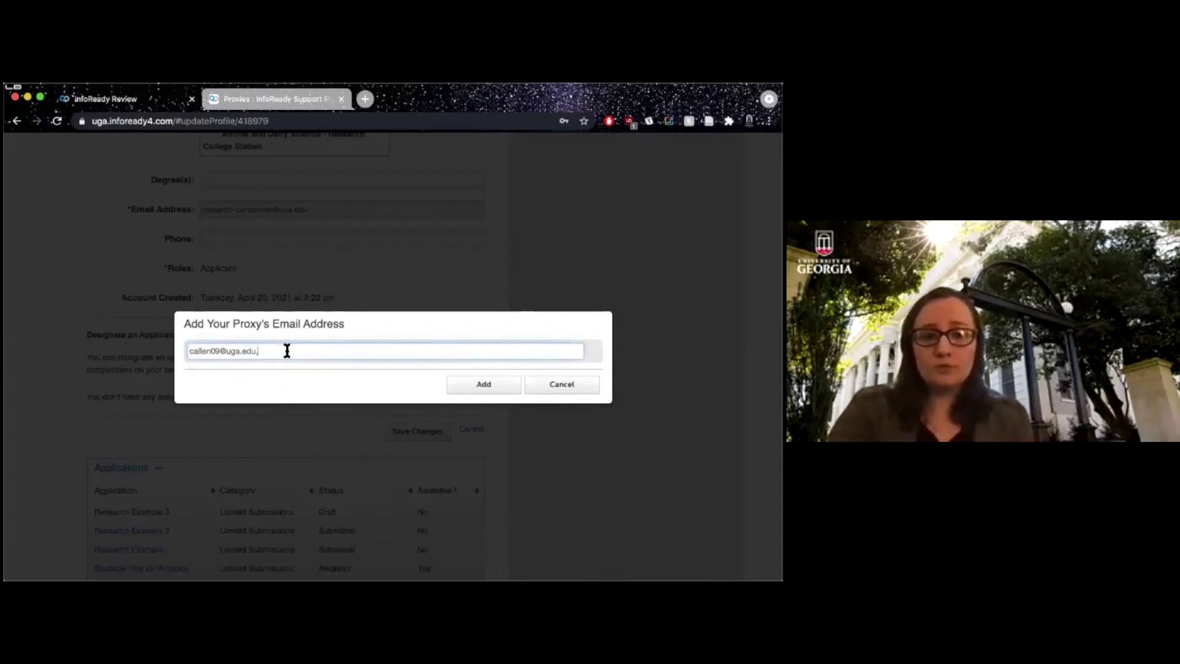
left_click(477, 382)
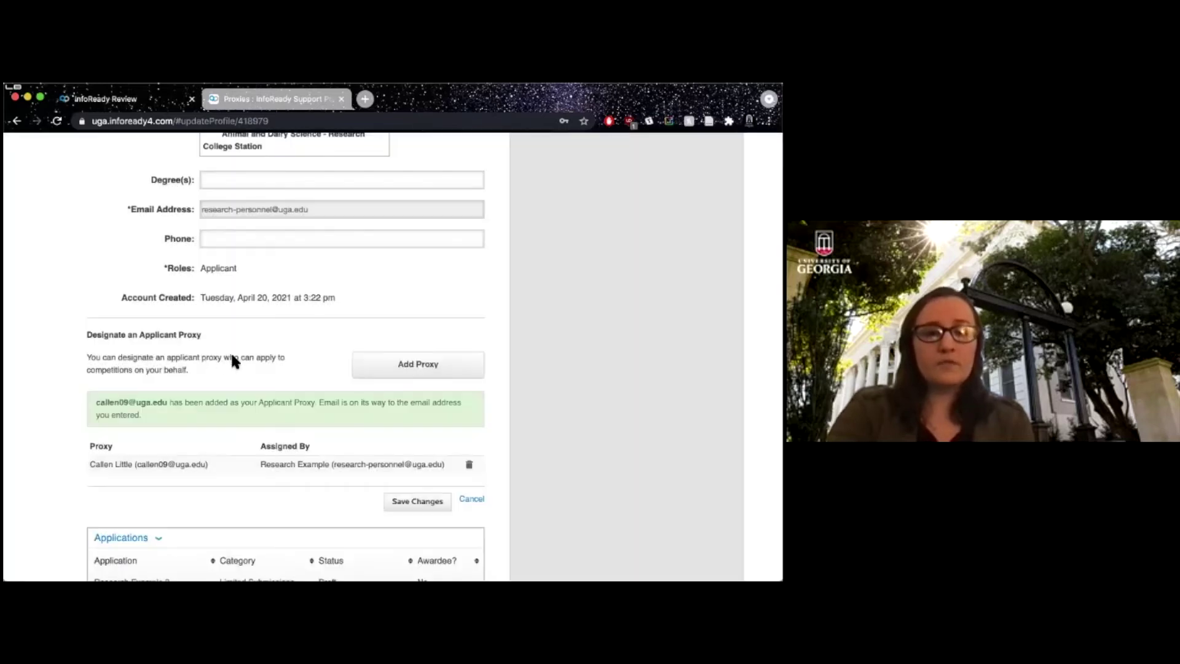
scroll(177, 408, "down", 2)
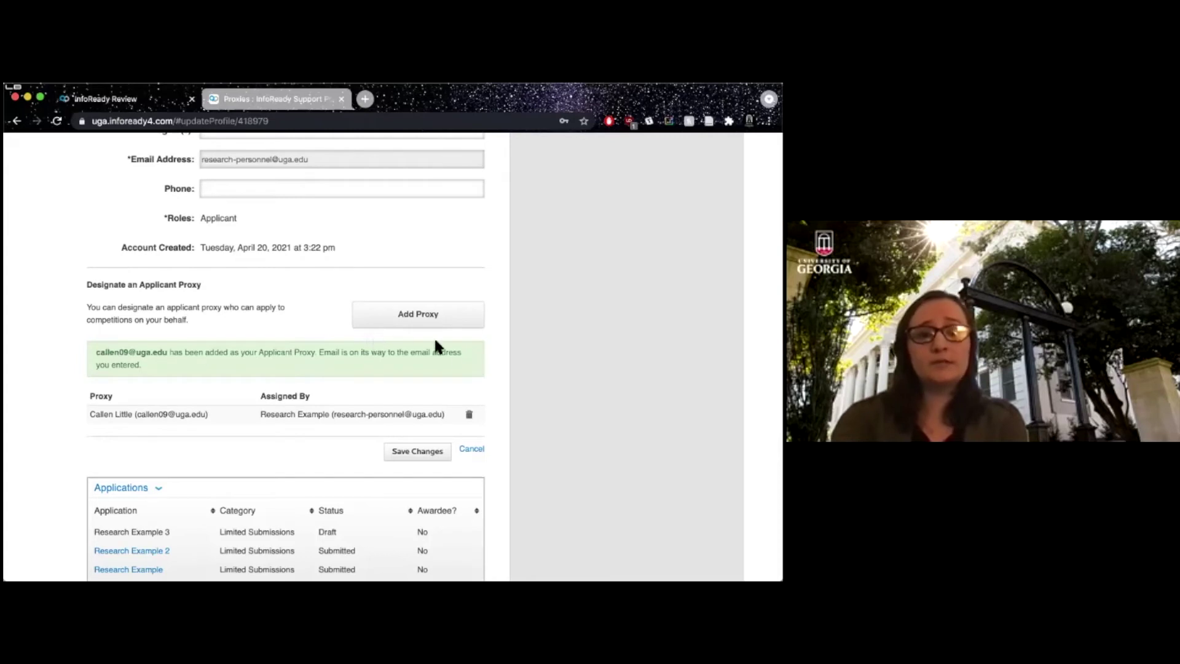
Remove the assigned applicant proxy and confirm the removal.
triple_click(290, 351)
left_click(318, 357)
left_click(469, 414)
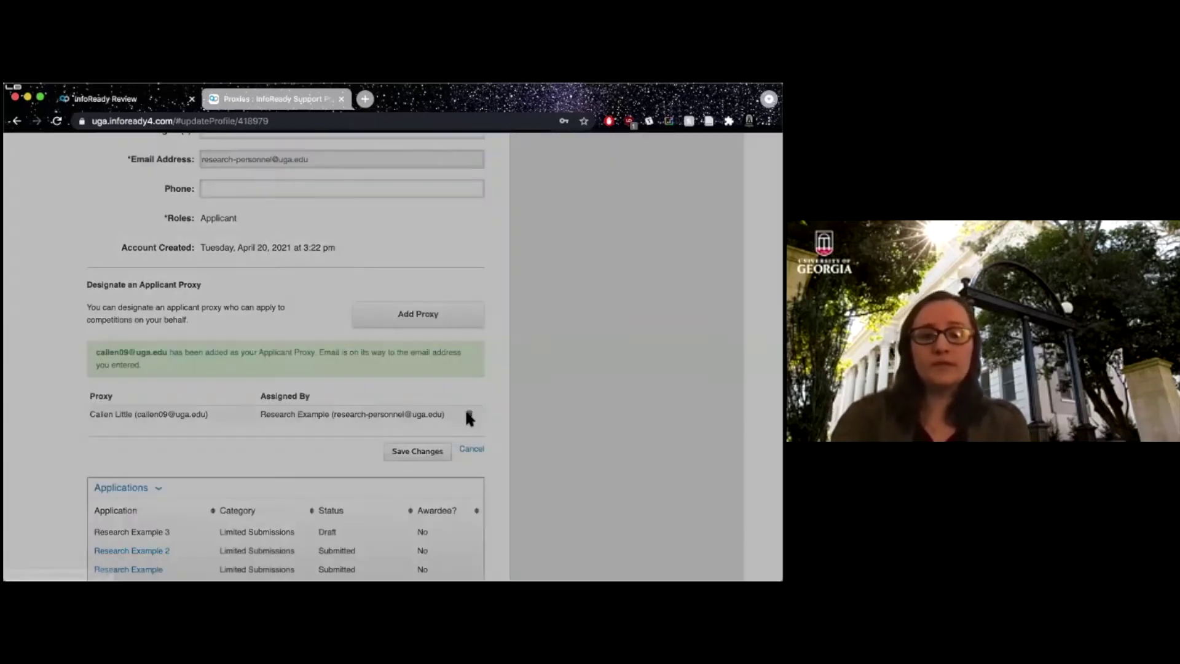
left_click(510, 373)
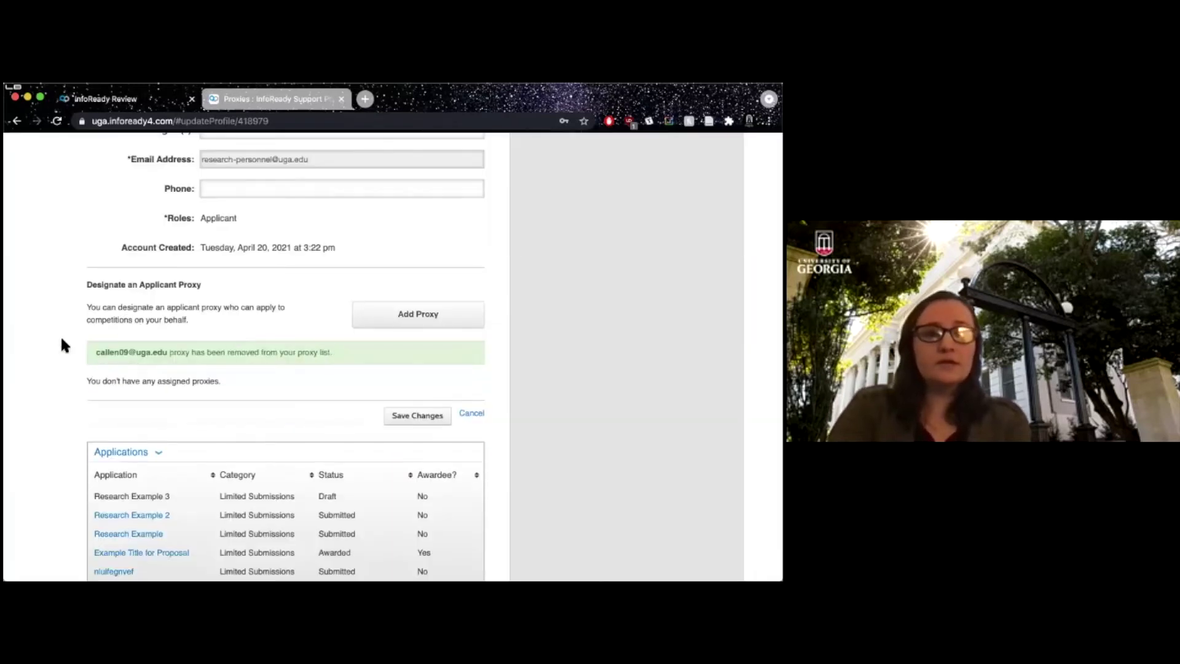
scroll(62, 344, "down", 5)
scroll(60, 334, "up", 8)
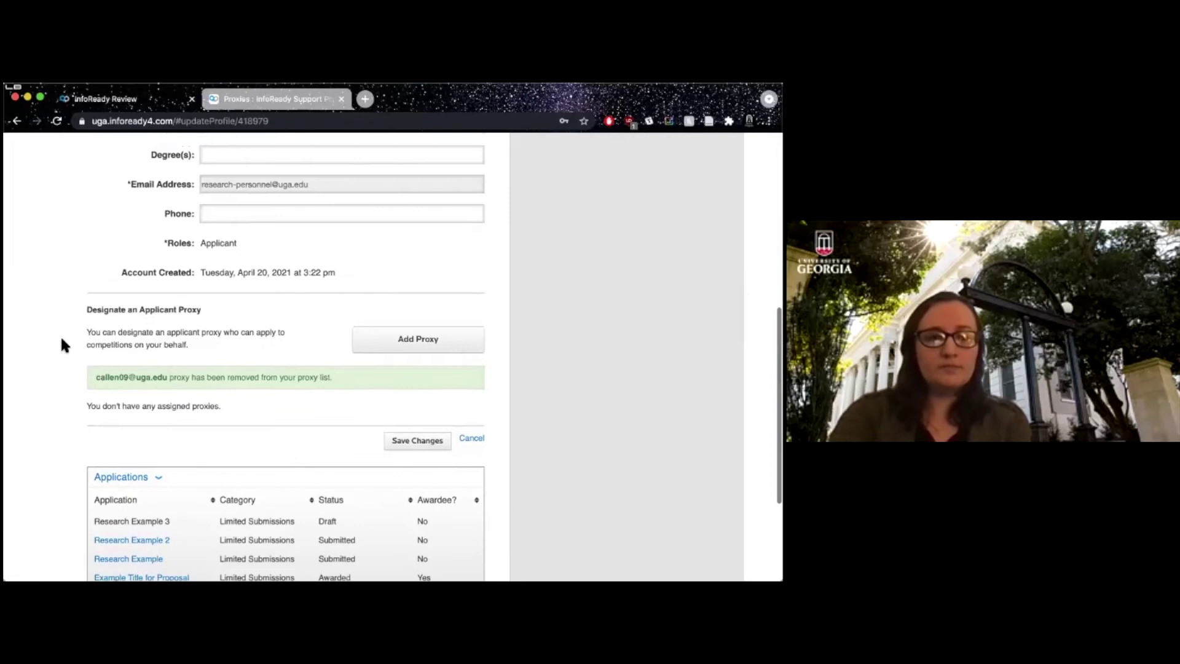
Save the changes to the user profile.
left_click(417, 524)
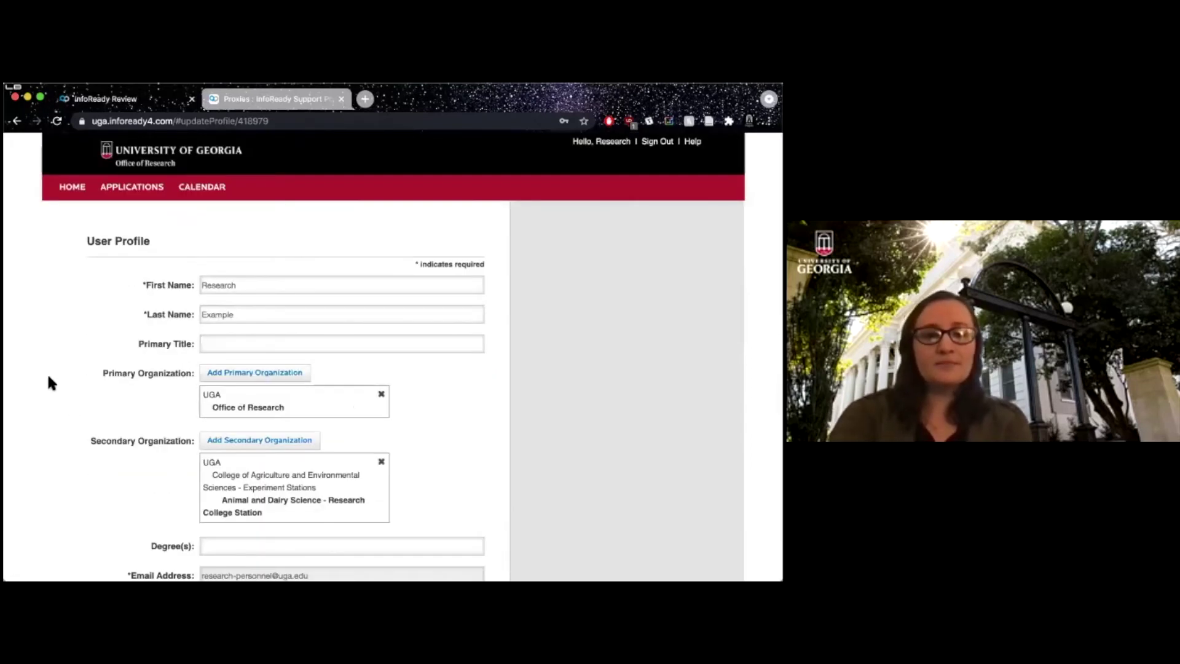
scroll(49, 377, "down", 13)
scroll(50, 382, "down", 5)
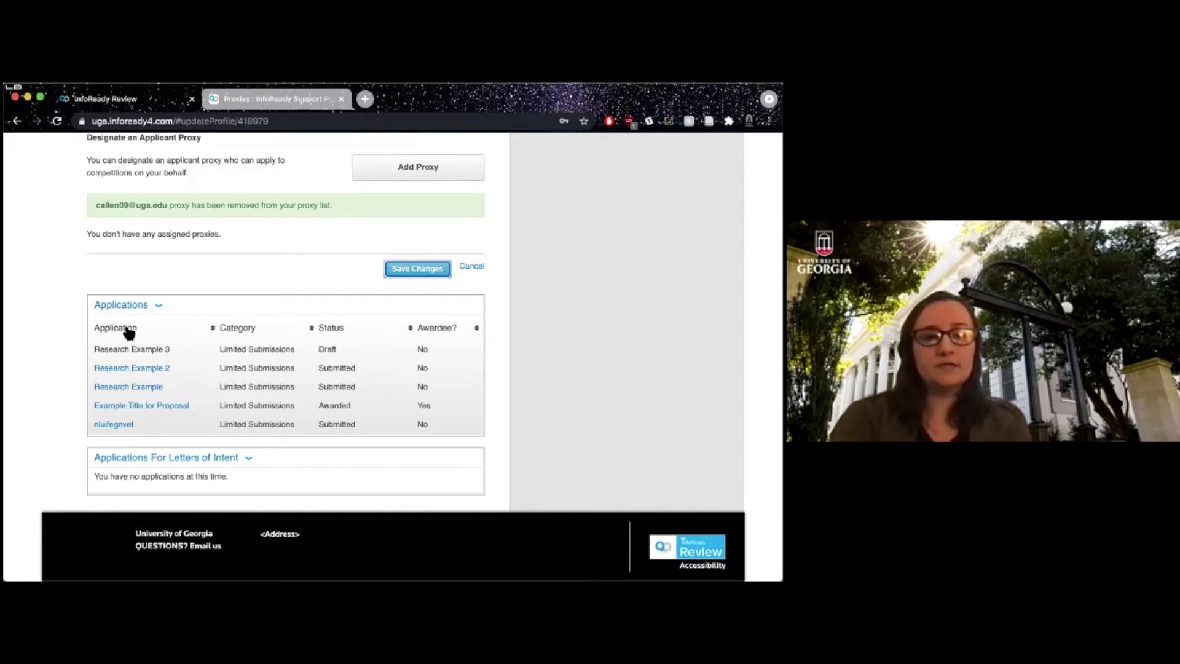
Sort the profile's Applications table by title, status and awardee status.
left_click(187, 330)
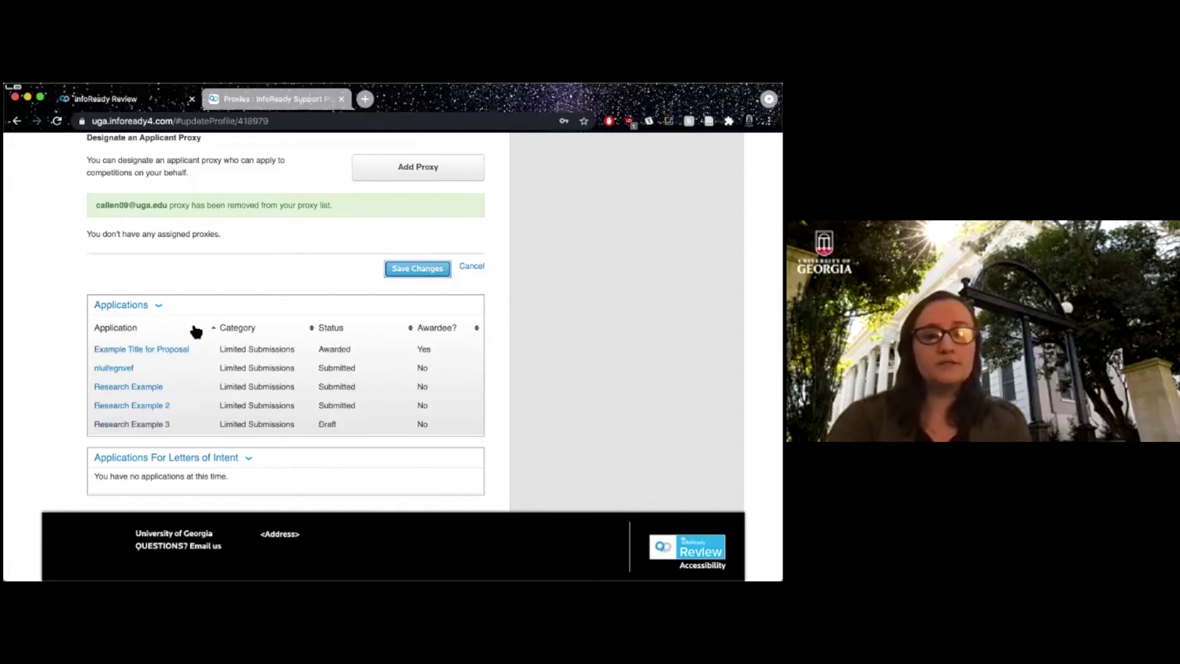
left_click(348, 332)
left_click(437, 330)
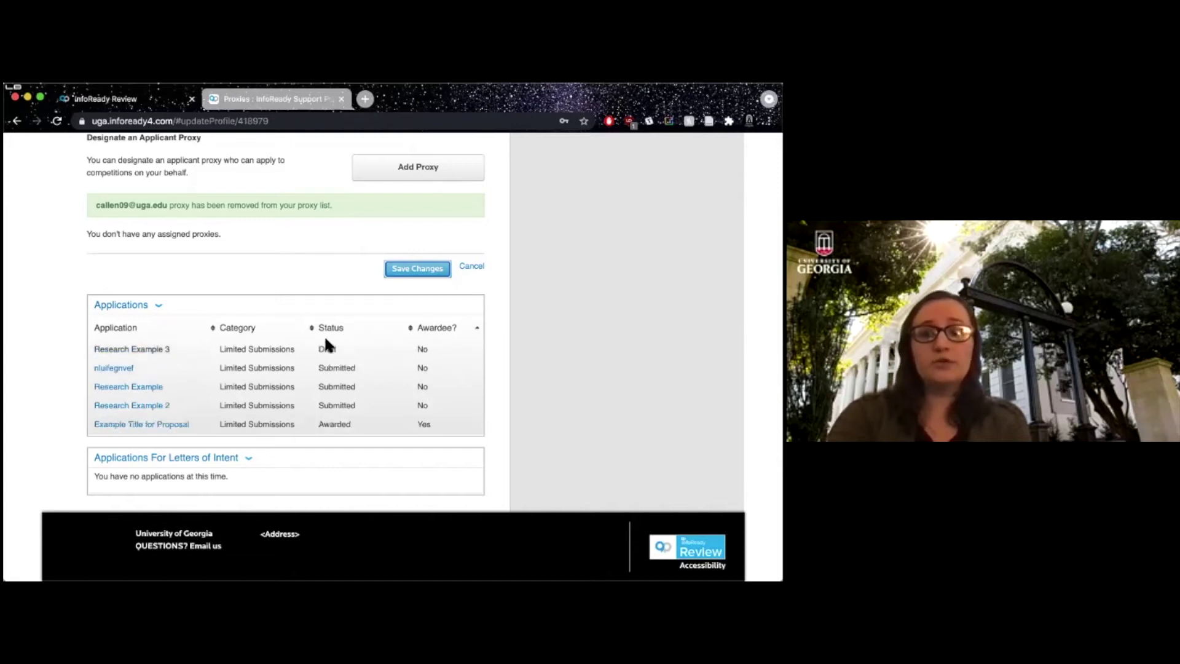
Go to APPLICATIONS to show the full Your Applications list.
scroll(191, 343, "up", 1)
scroll(194, 346, "up", 10)
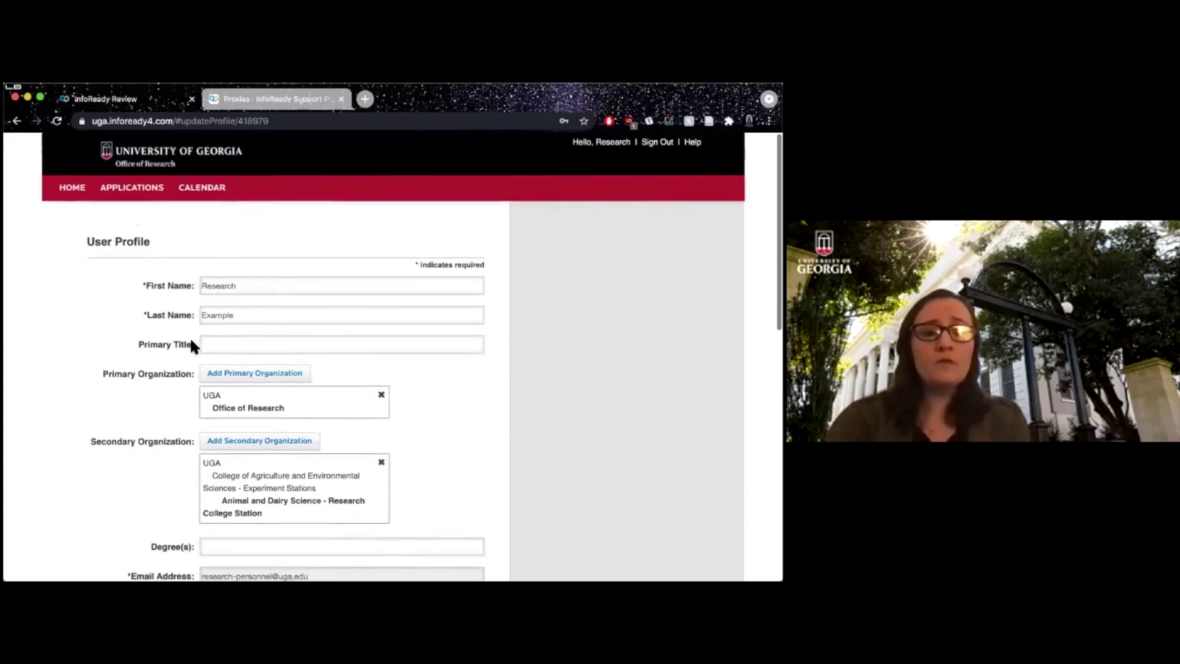
scroll(194, 346, "down", 5)
scroll(194, 346, "up", 5)
scroll(190, 345, "up", 3)
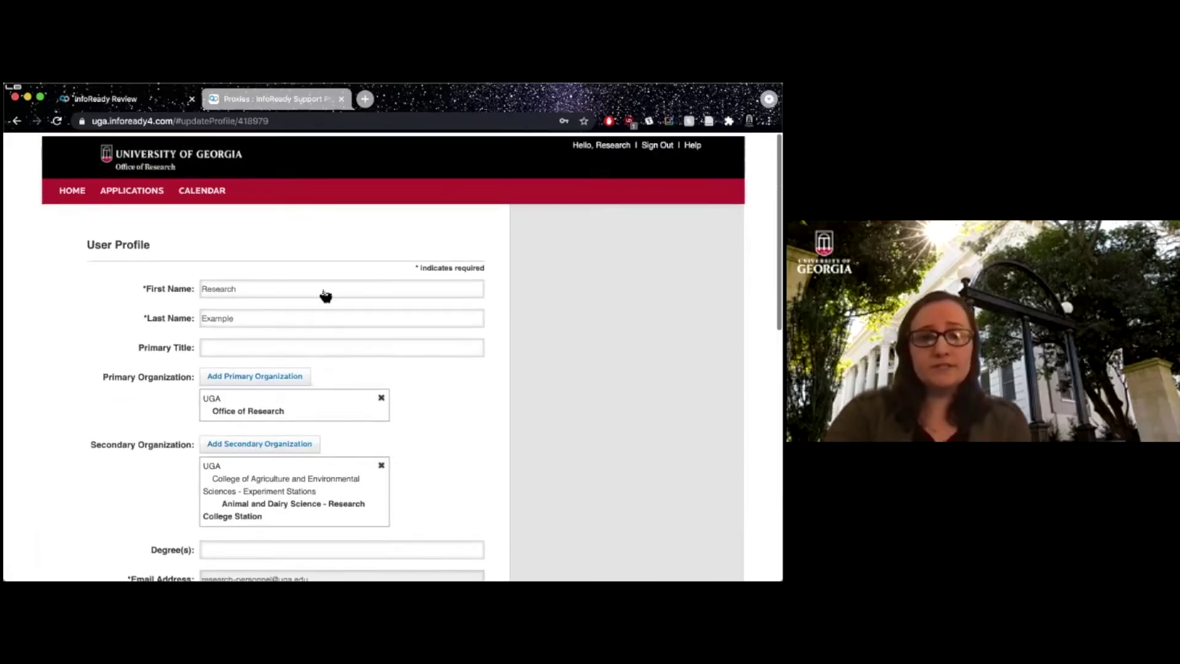
left_click(111, 192)
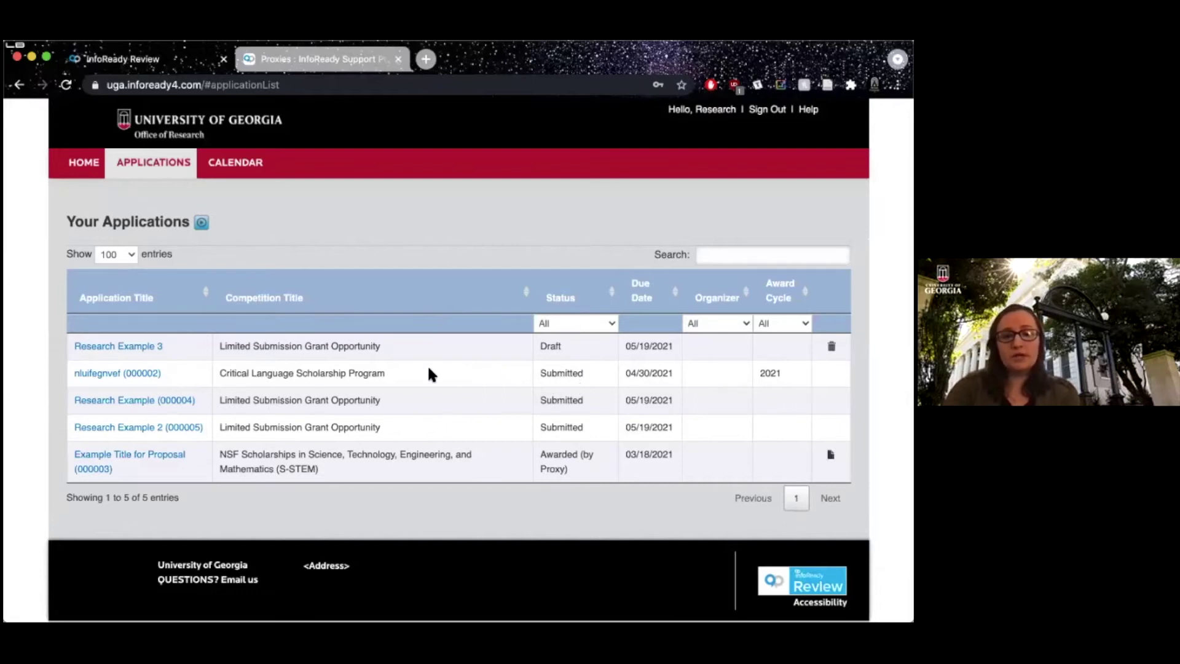
left_click_drag(428, 374, 424, 418)
left_click(424, 418)
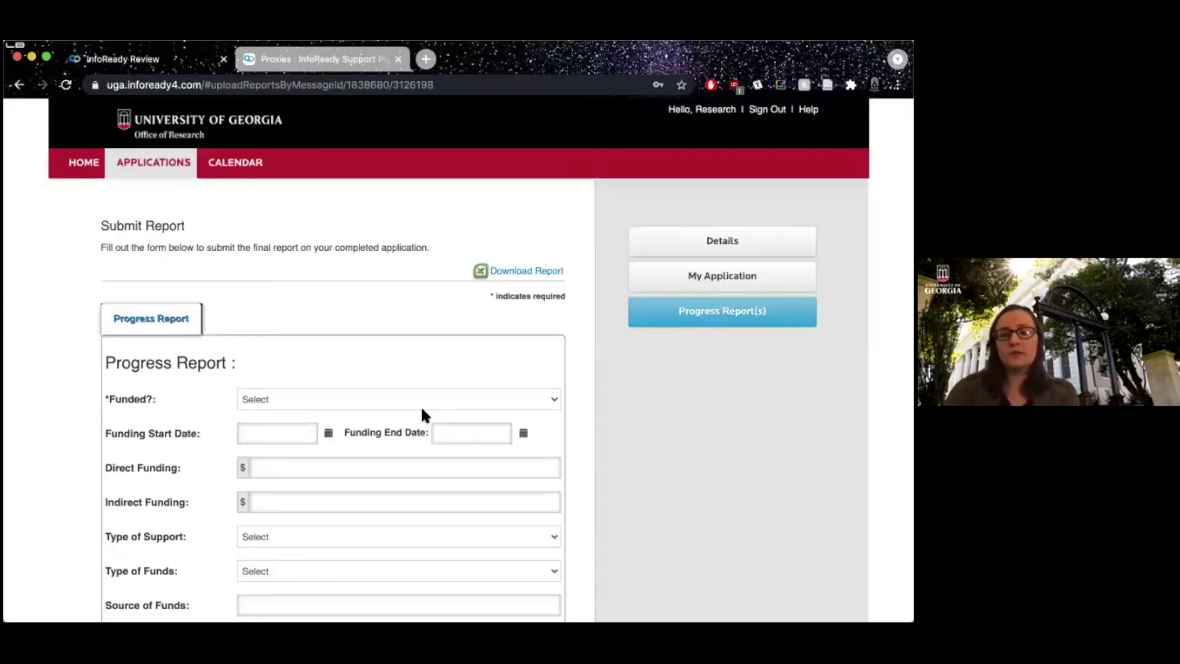
key("super+Left")
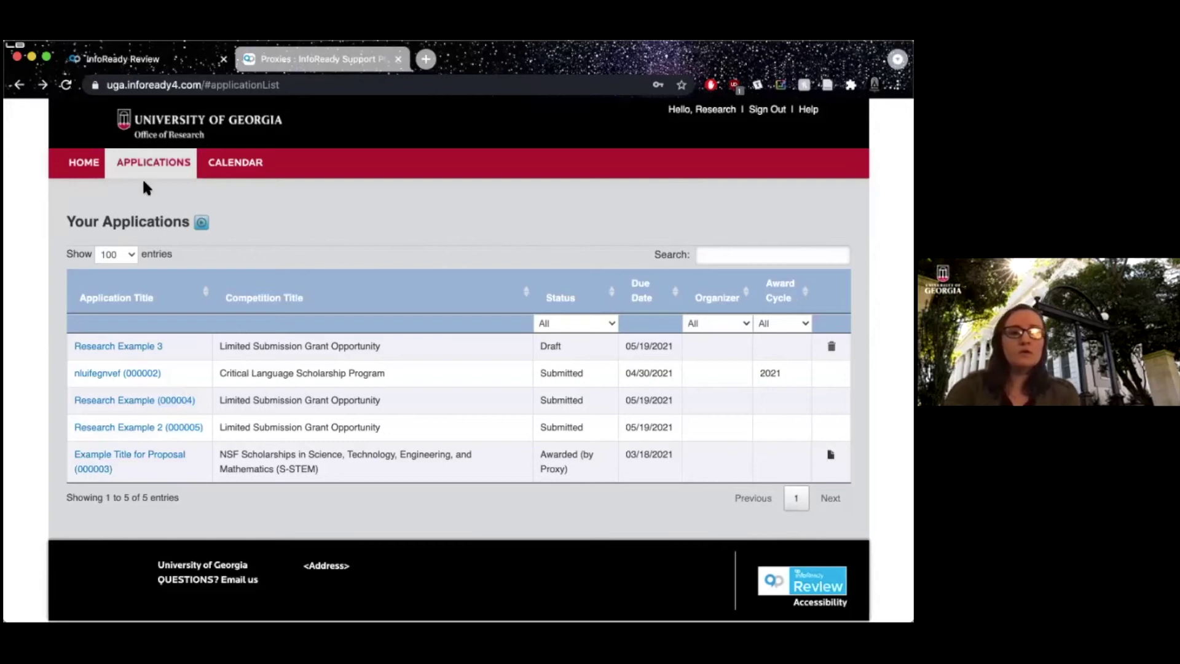
From Home, open the Limited Submission Grant Opportunity competition and look over its page.
left_click(81, 162)
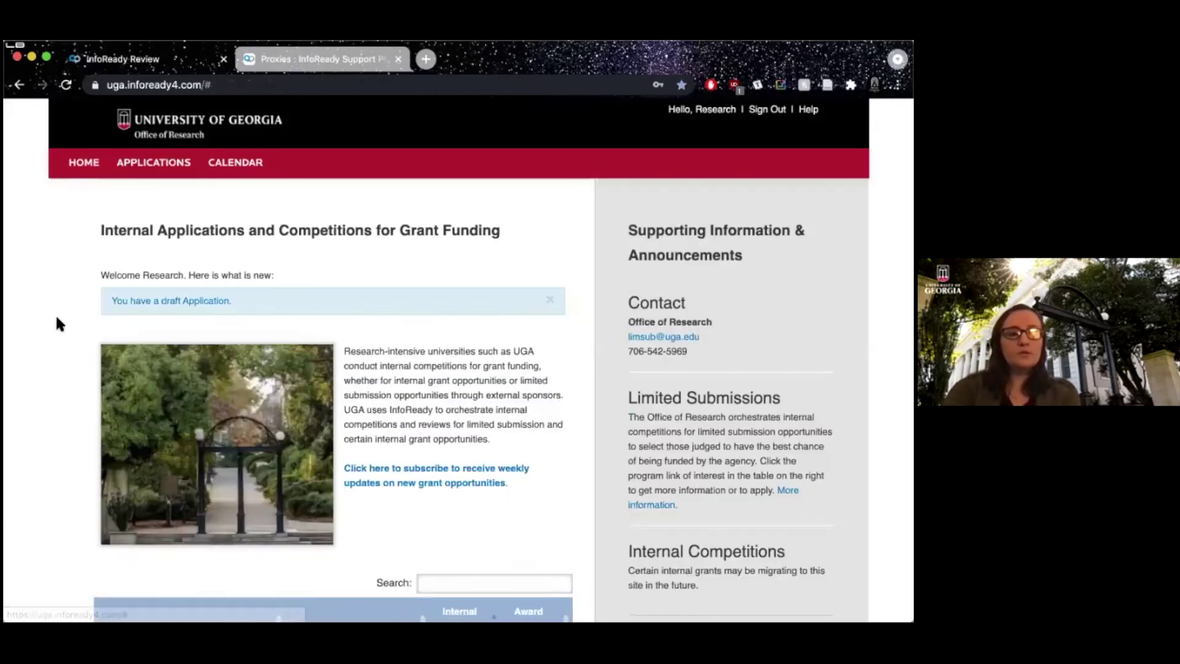
scroll(56, 318, "down", 6)
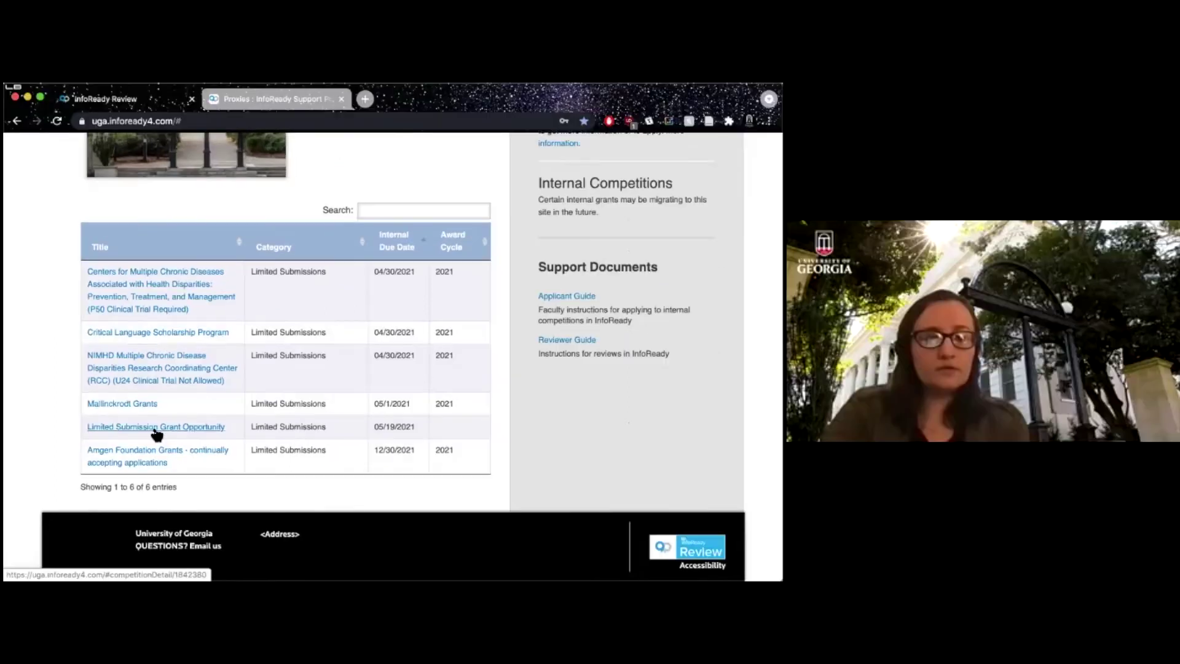
left_click(154, 429)
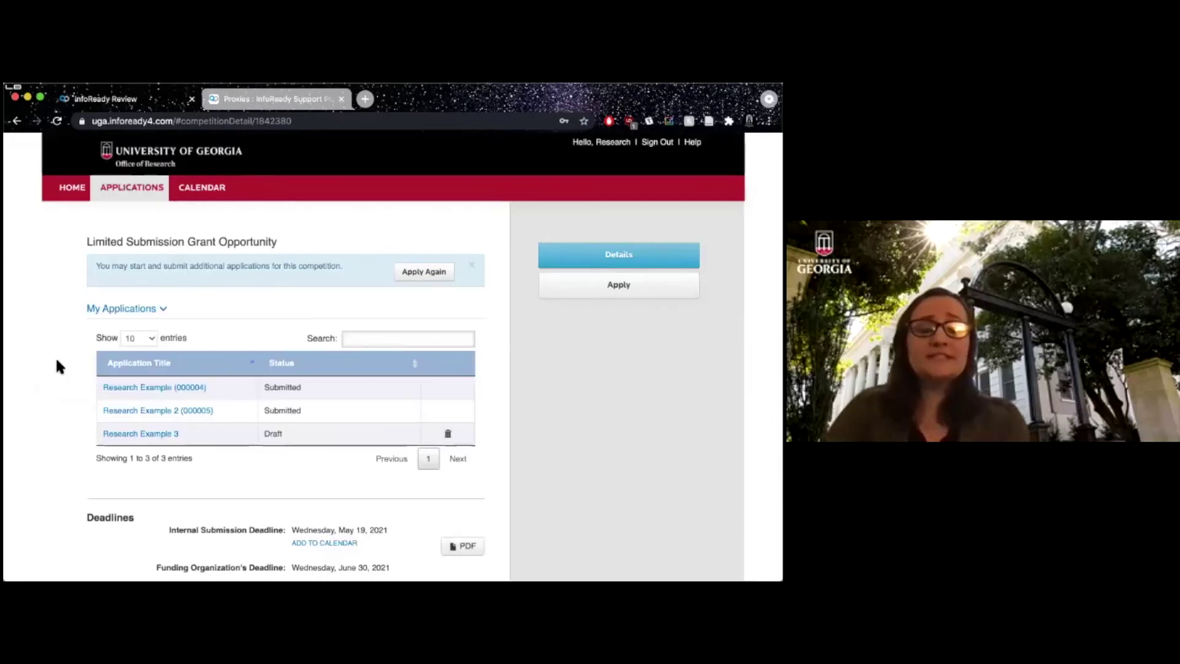
scroll(57, 362, "down", 2)
scroll(56, 367, "up", 1)
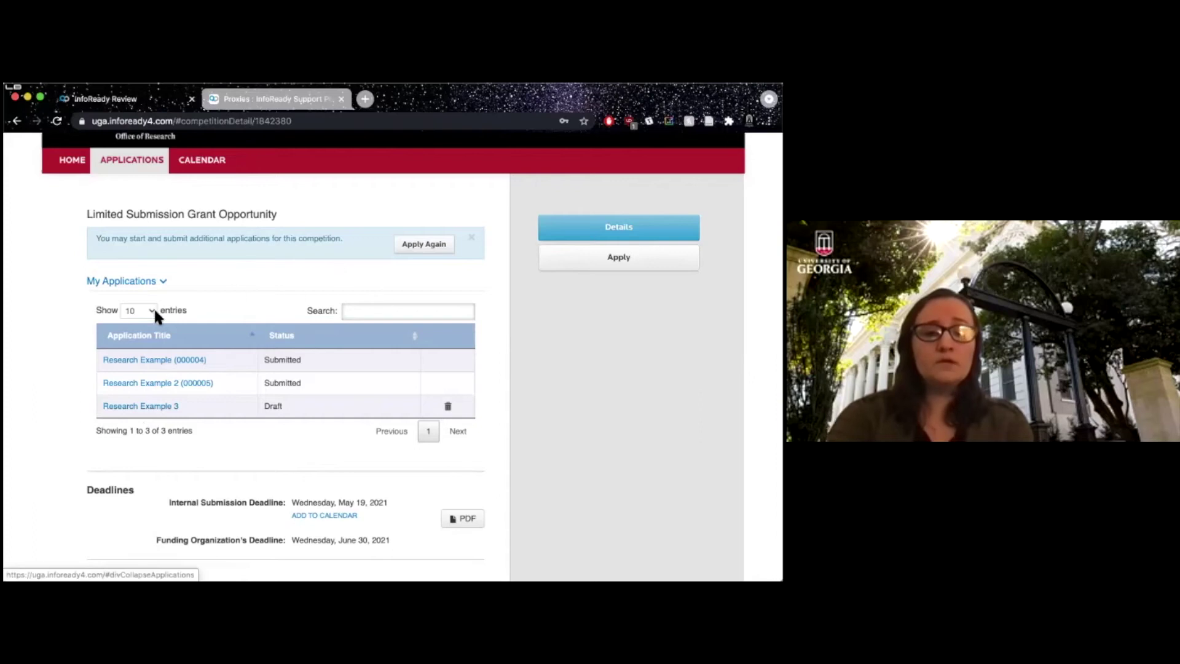
scroll(150, 332, "down", 5)
scroll(113, 357, "up", 3)
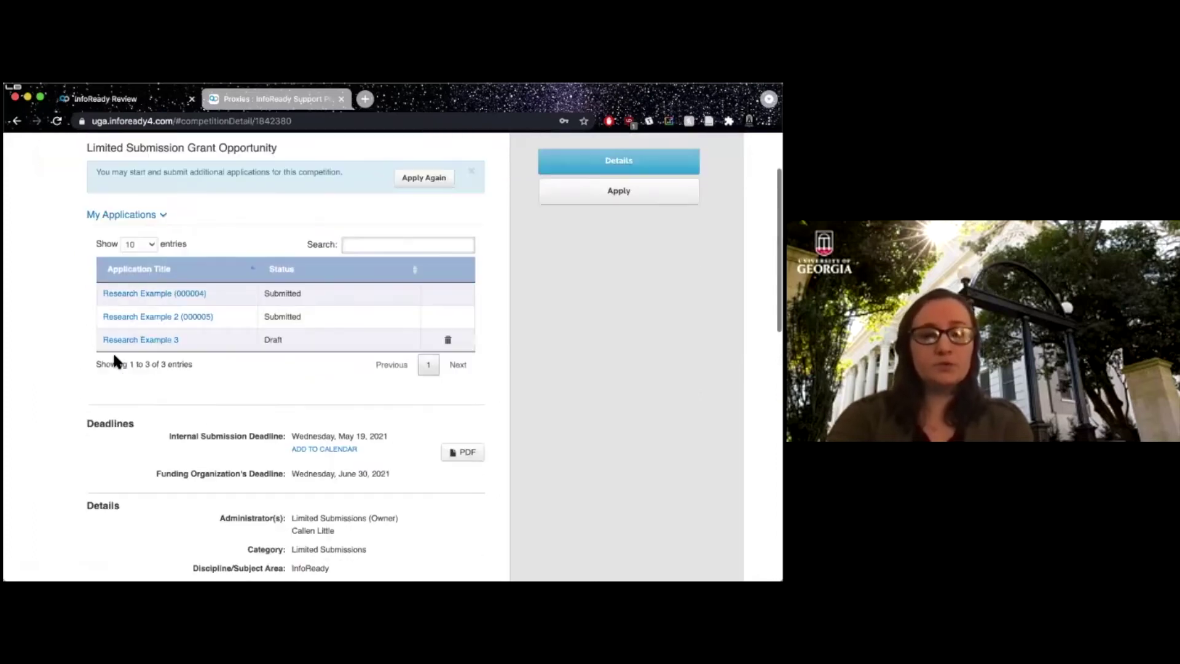
scroll(112, 360, "up", 3)
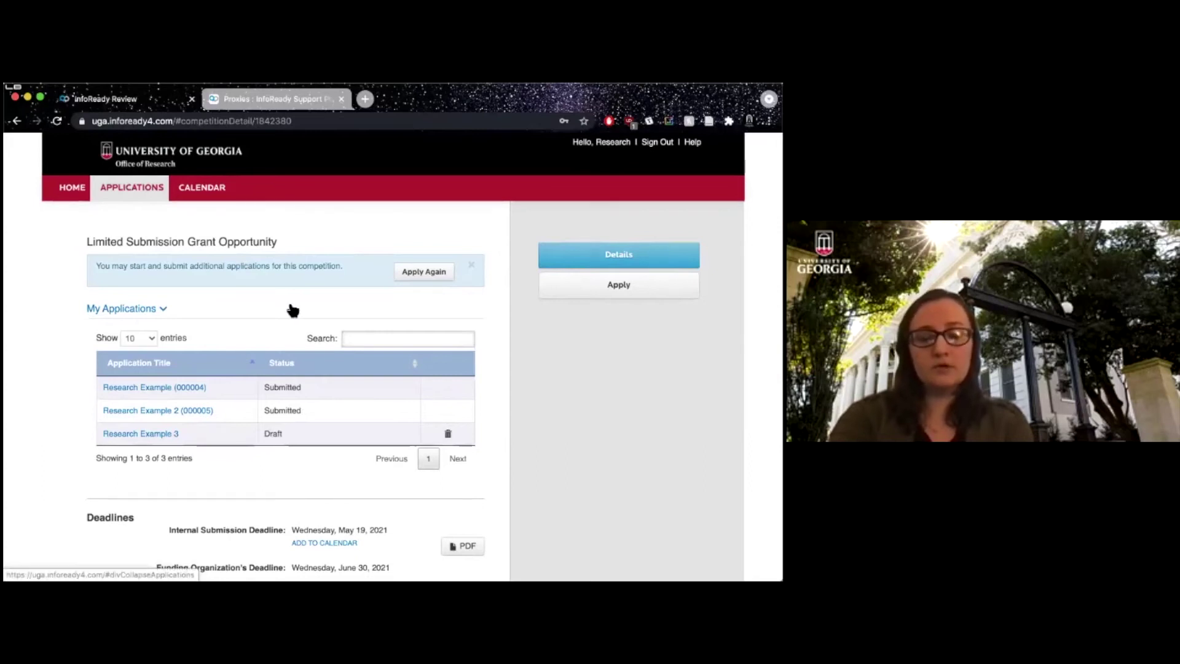
scroll(293, 309, "down", 9)
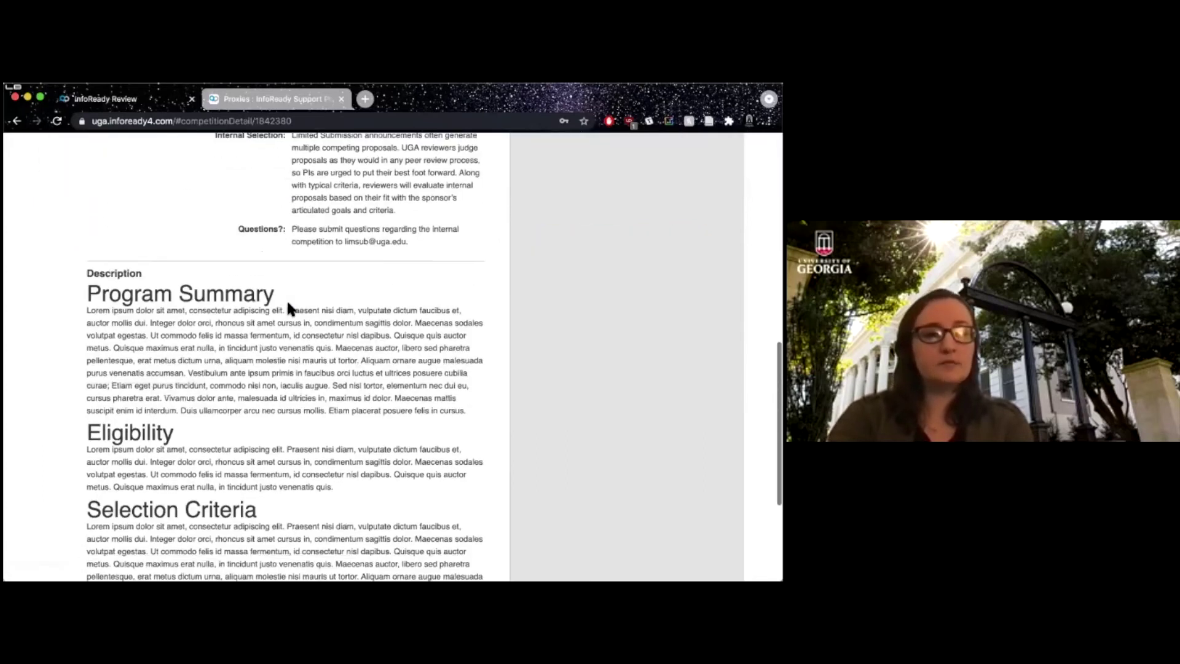
scroll(288, 305, "down", 6)
scroll(289, 305, "up", 5)
scroll(289, 305, "down", 2)
scroll(288, 304, "up", 10)
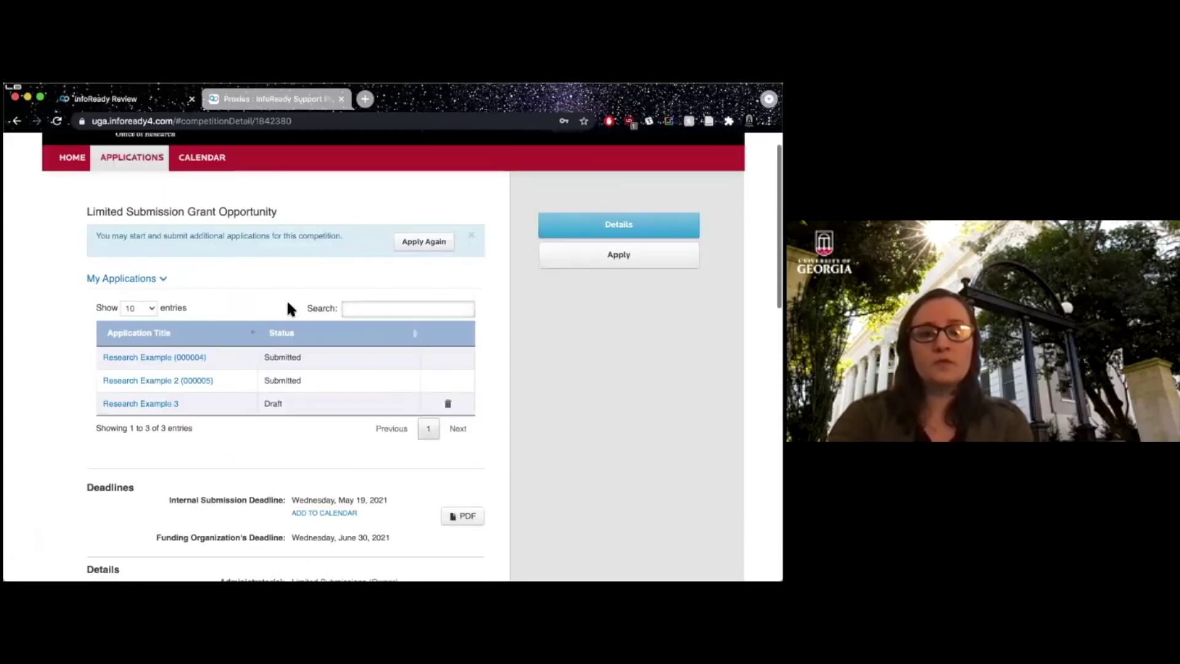
scroll(289, 306, "up", 1)
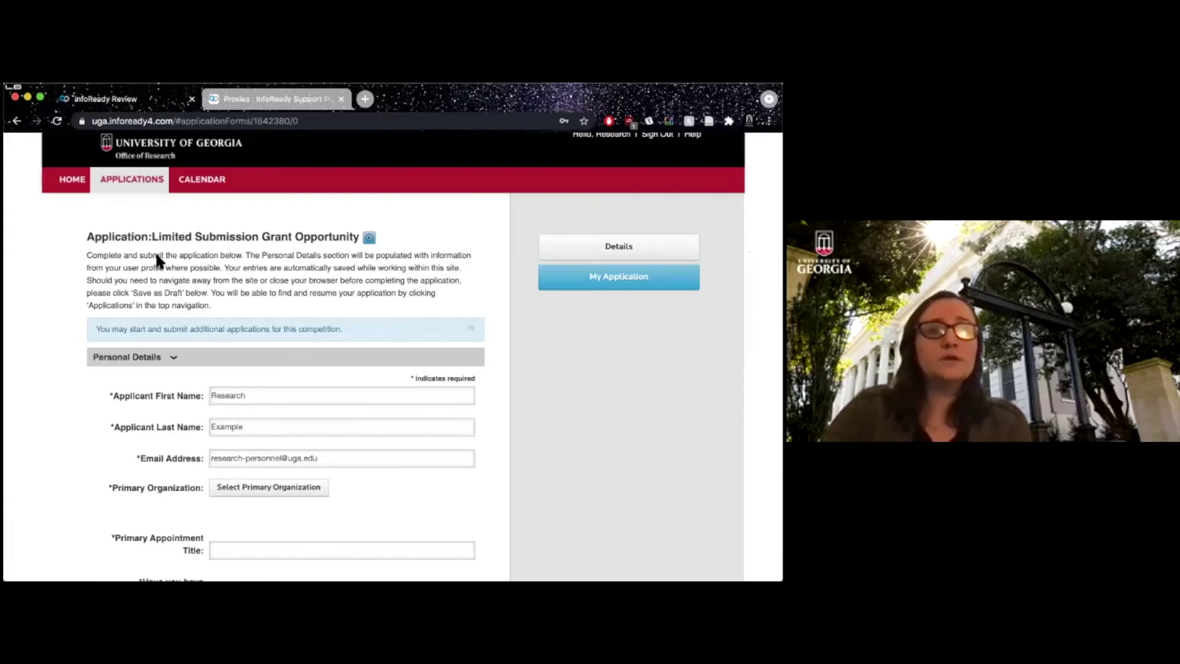
Answer No to the question about having submitted to this program before.
scroll(109, 327, "down", 2)
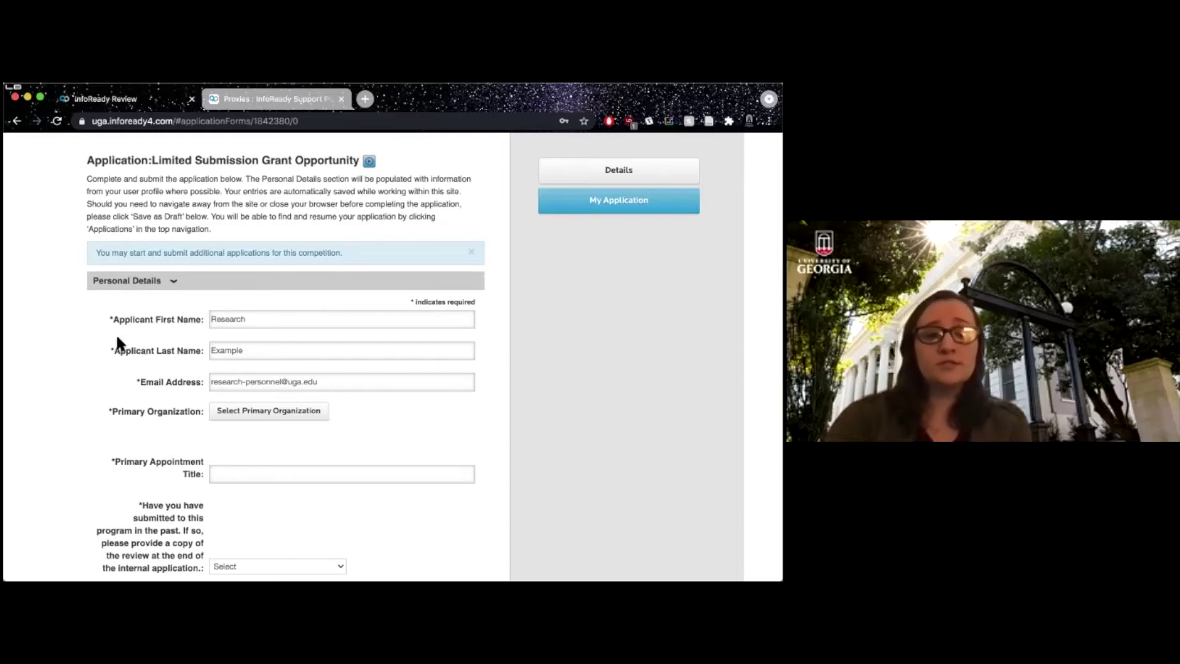
scroll(125, 332, "down", 3)
scroll(127, 330, "up", 3)
scroll(128, 332, "down", 3)
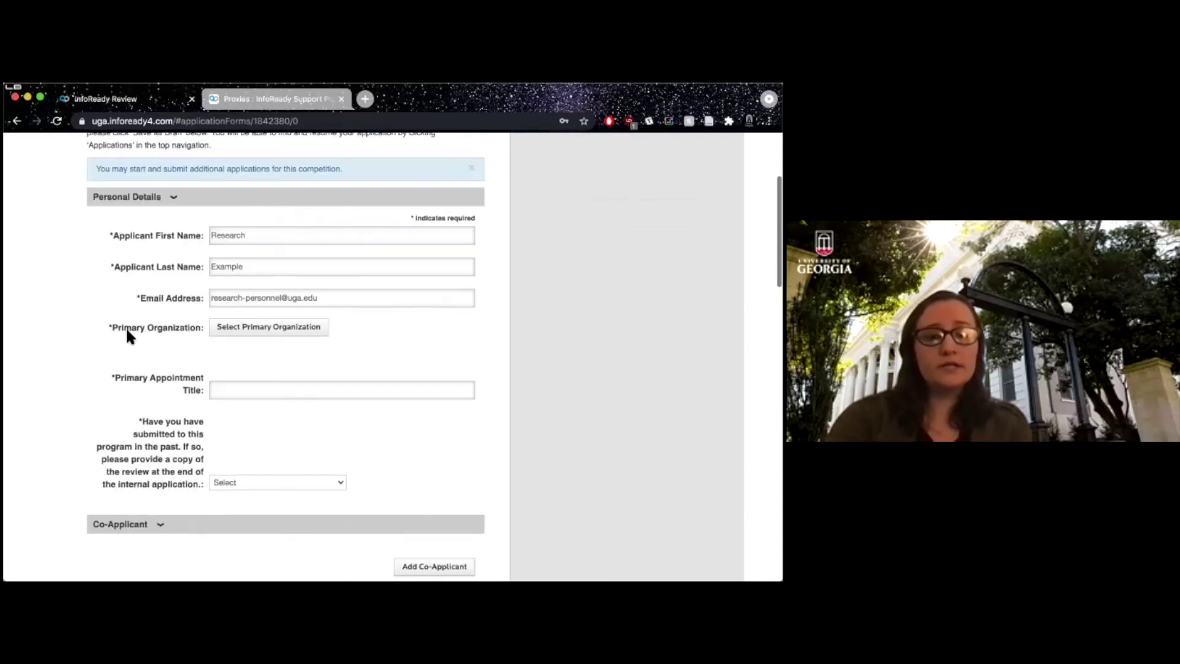
left_click(259, 332)
left_click(283, 352)
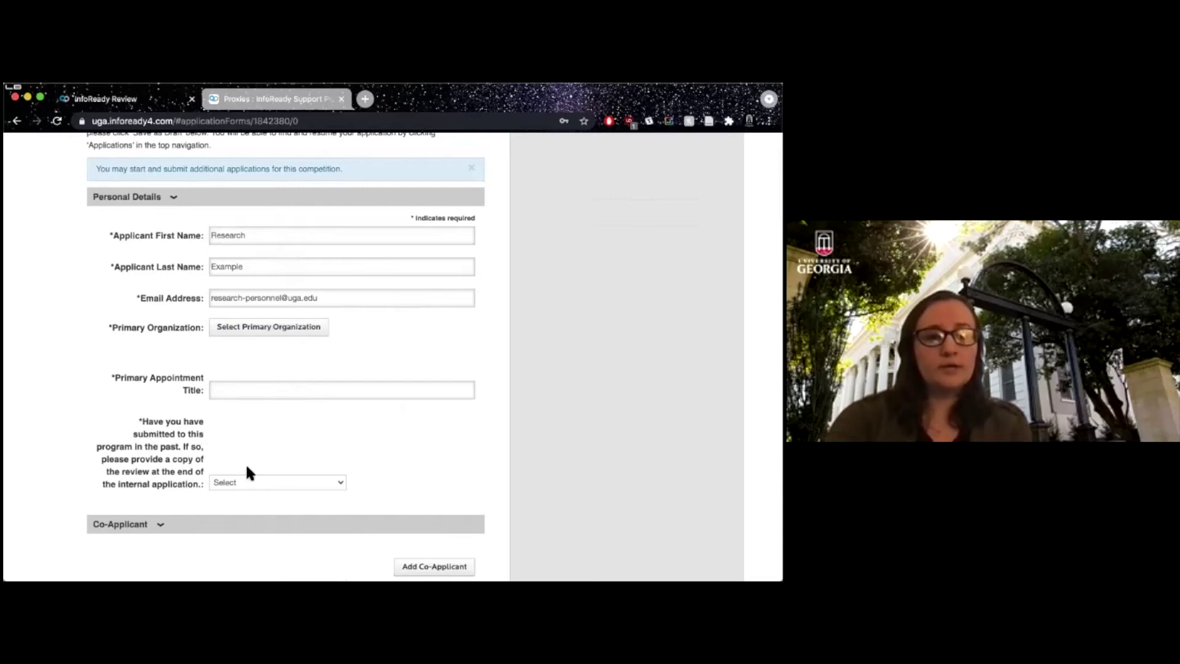
scroll(262, 469, "down", 3)
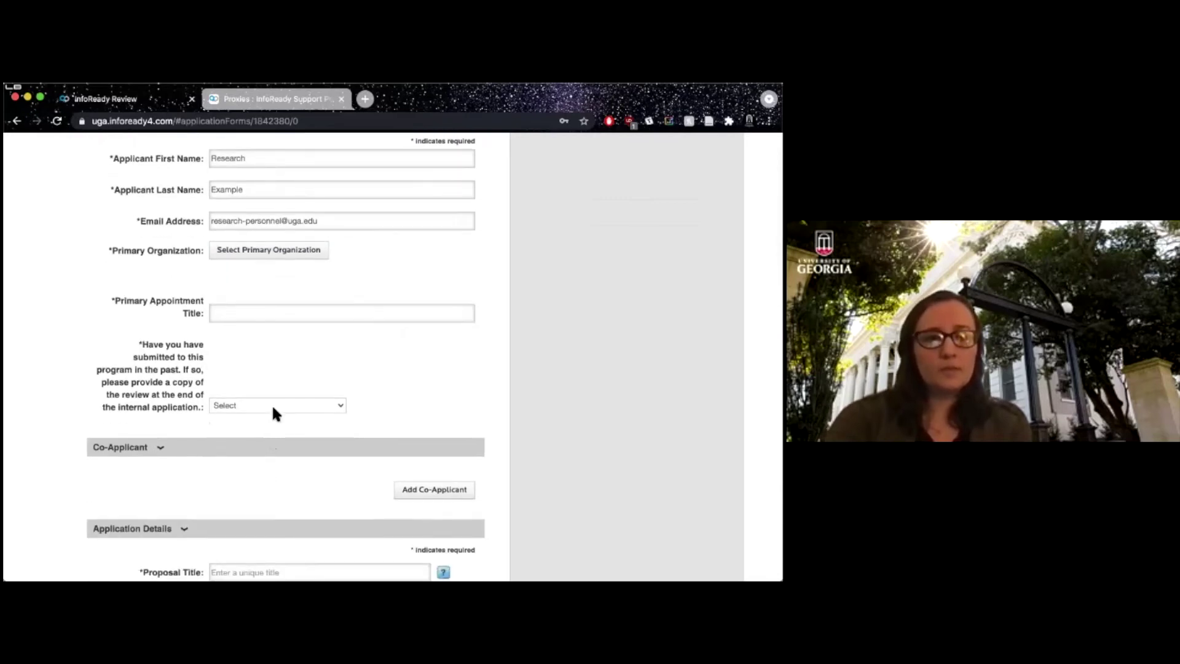
left_click(274, 406)
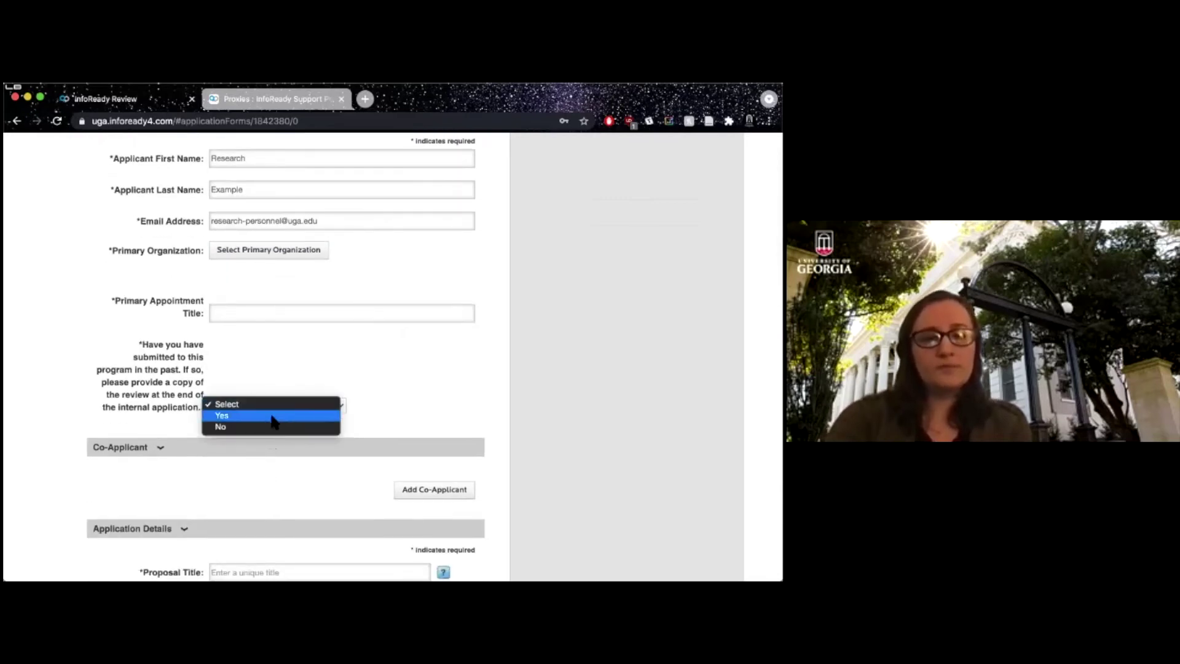
left_click(271, 427)
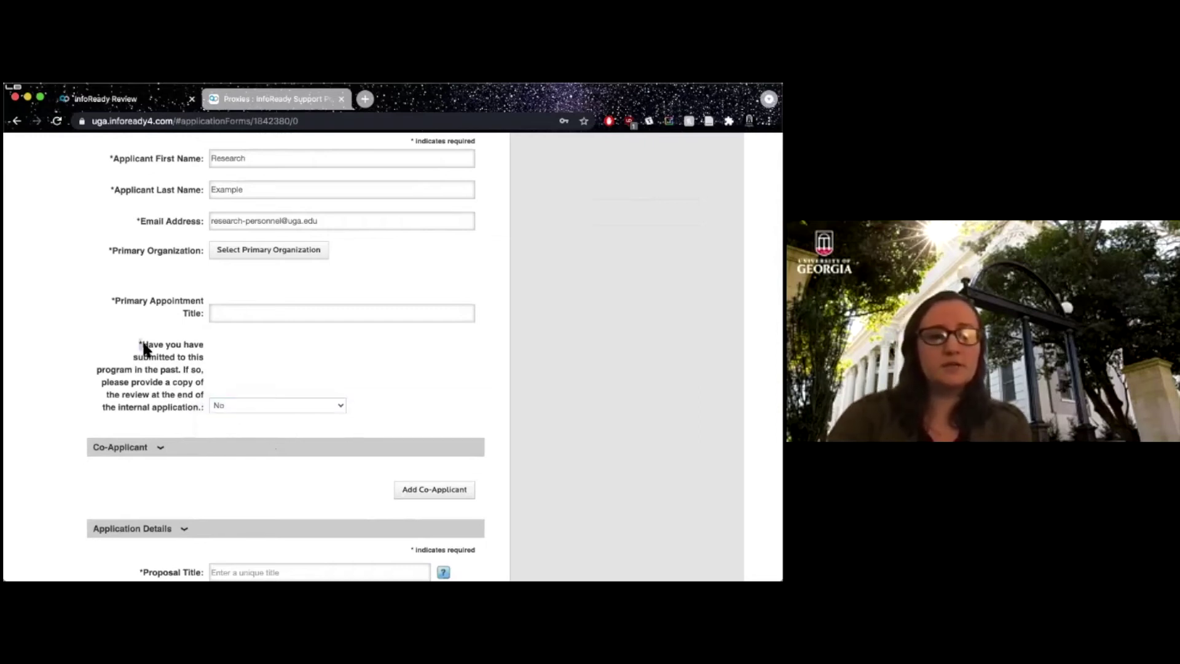
Add a blank Co-Applicant entry to the application.
scroll(145, 374, "down", 2)
left_click(159, 312)
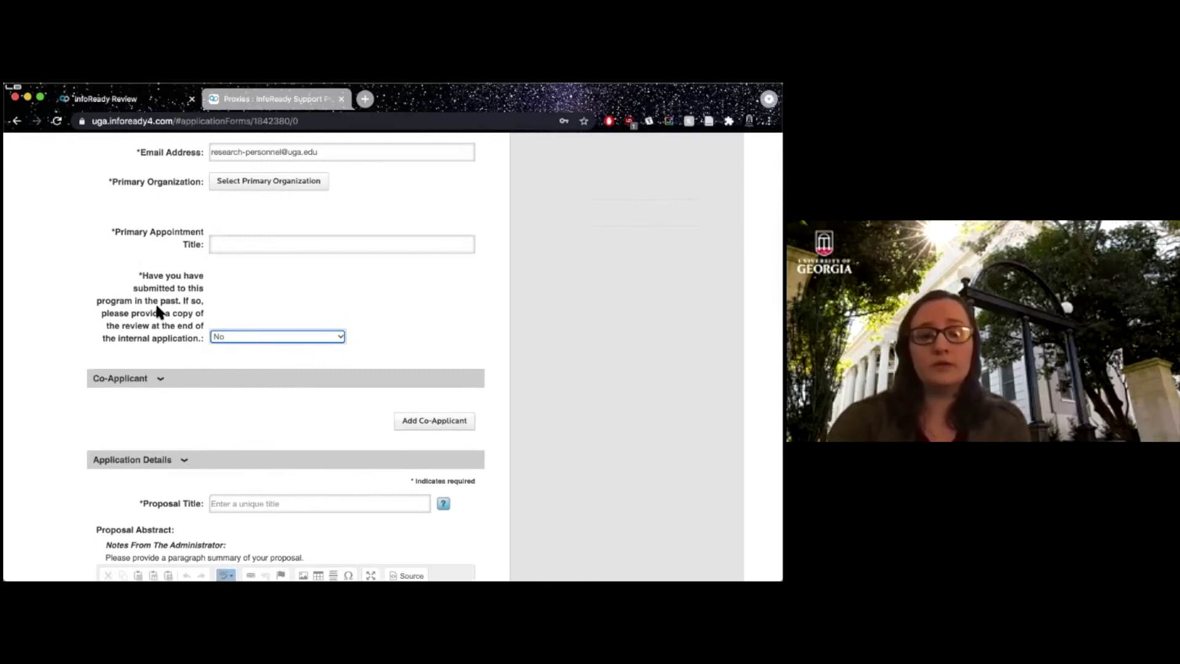
scroll(159, 312, "down", 2)
scroll(159, 312, "down", 3)
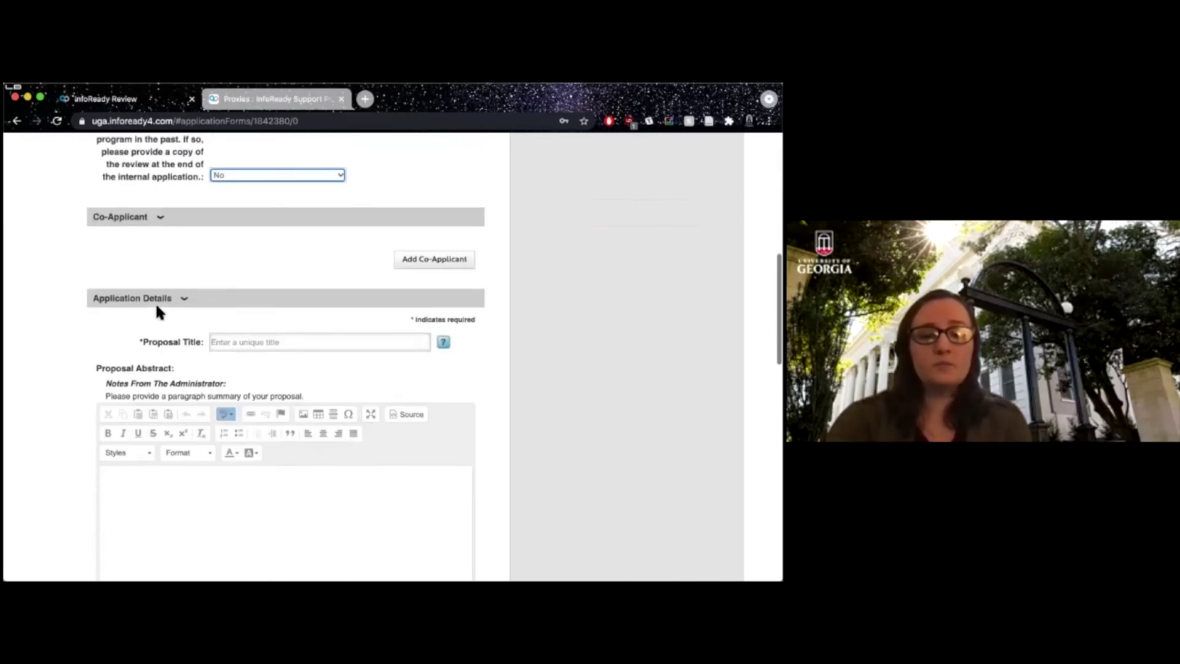
left_click(446, 225)
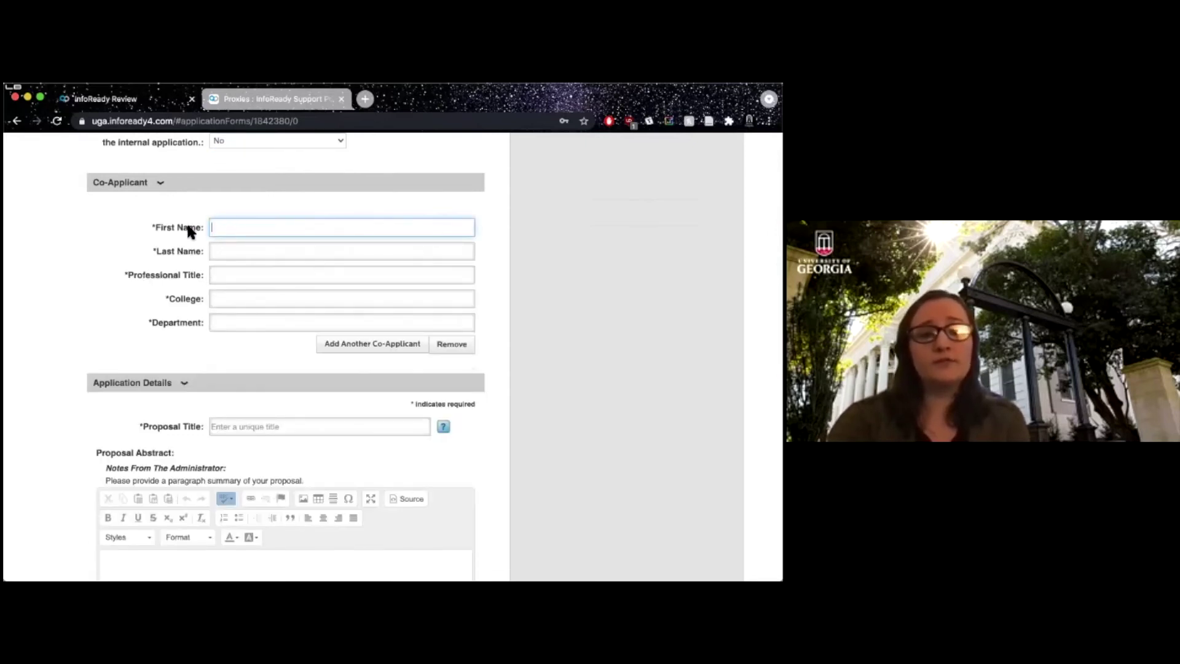
Remove the empty Co-Applicant fields and enter 'Research Example Demo' as Proposal Title.
left_click(247, 278)
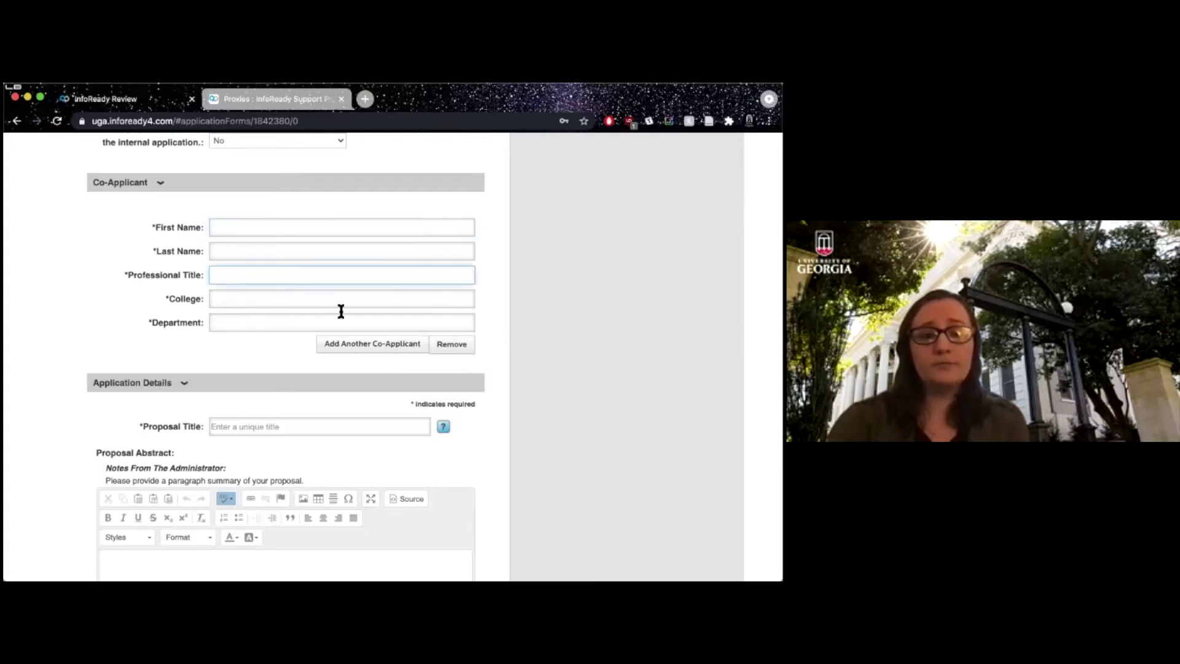
left_click(456, 345)
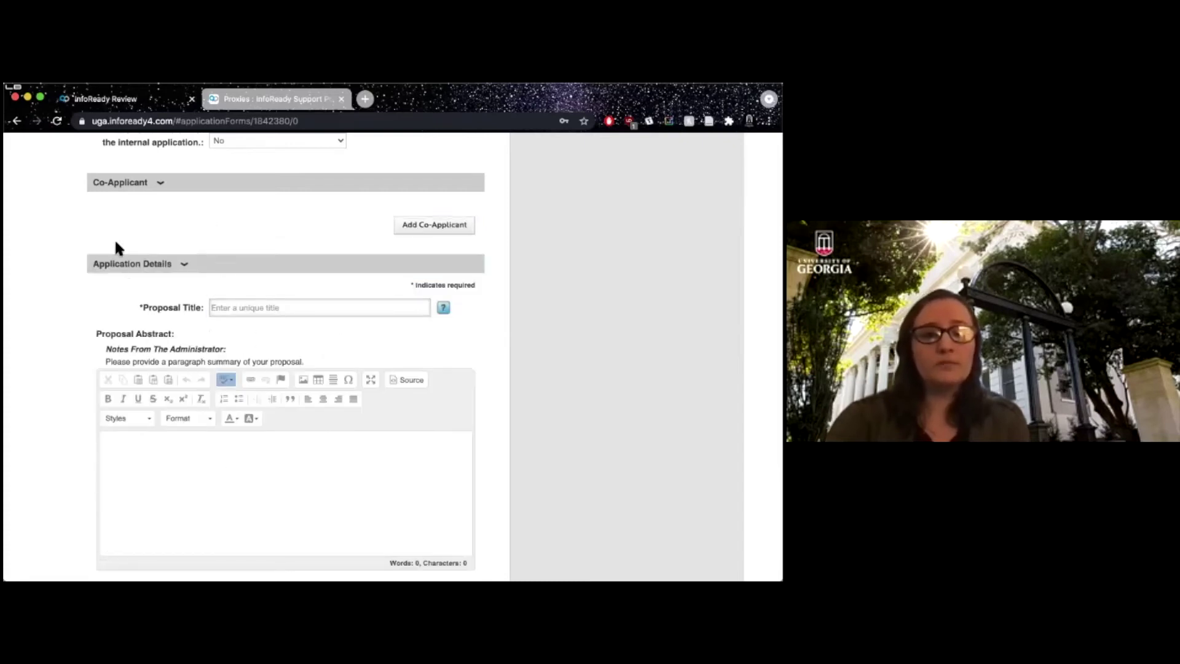
scroll(114, 243, "down", 3)
left_click(256, 198)
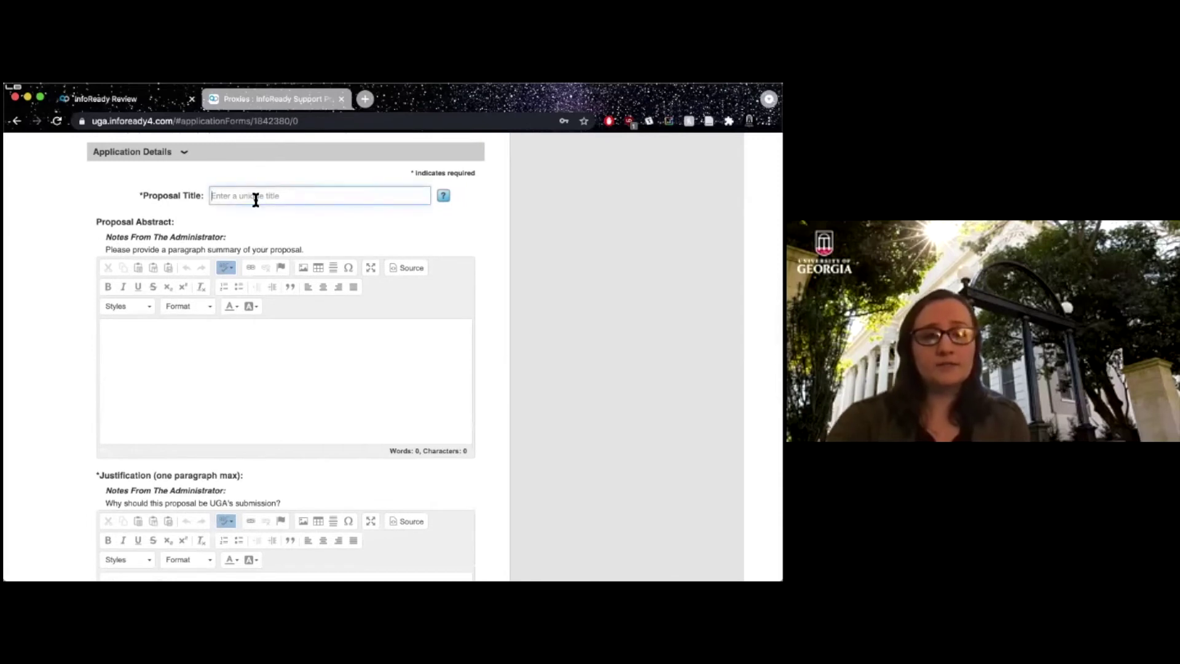
type("Research Ex")
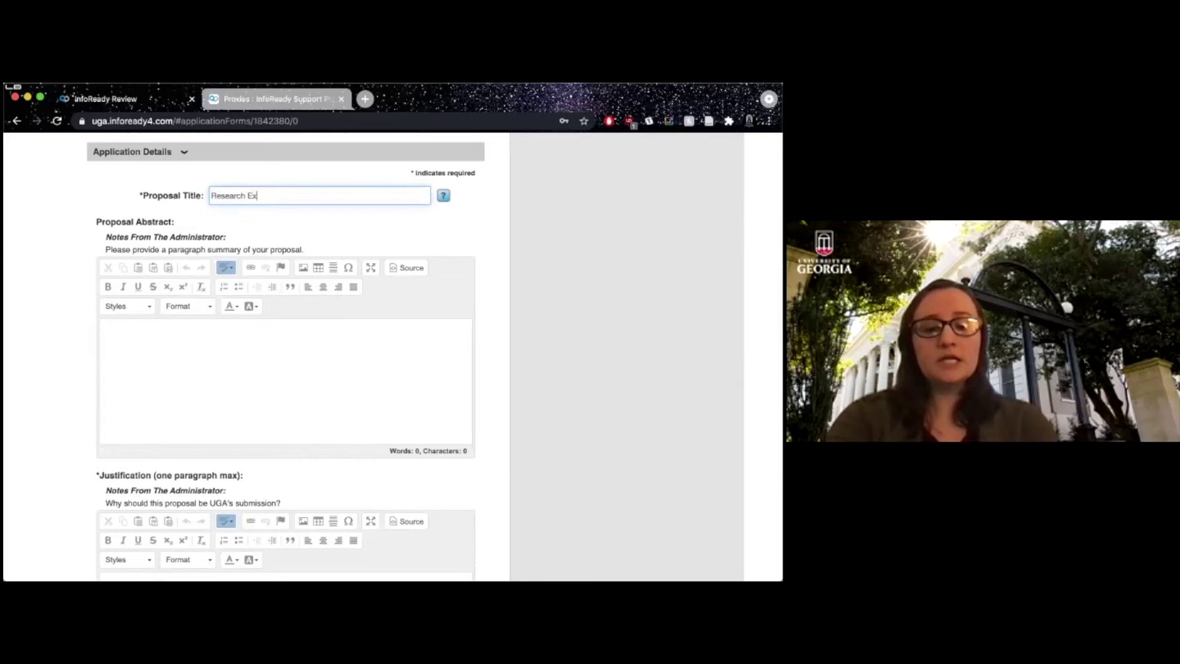
type("ample Demo")
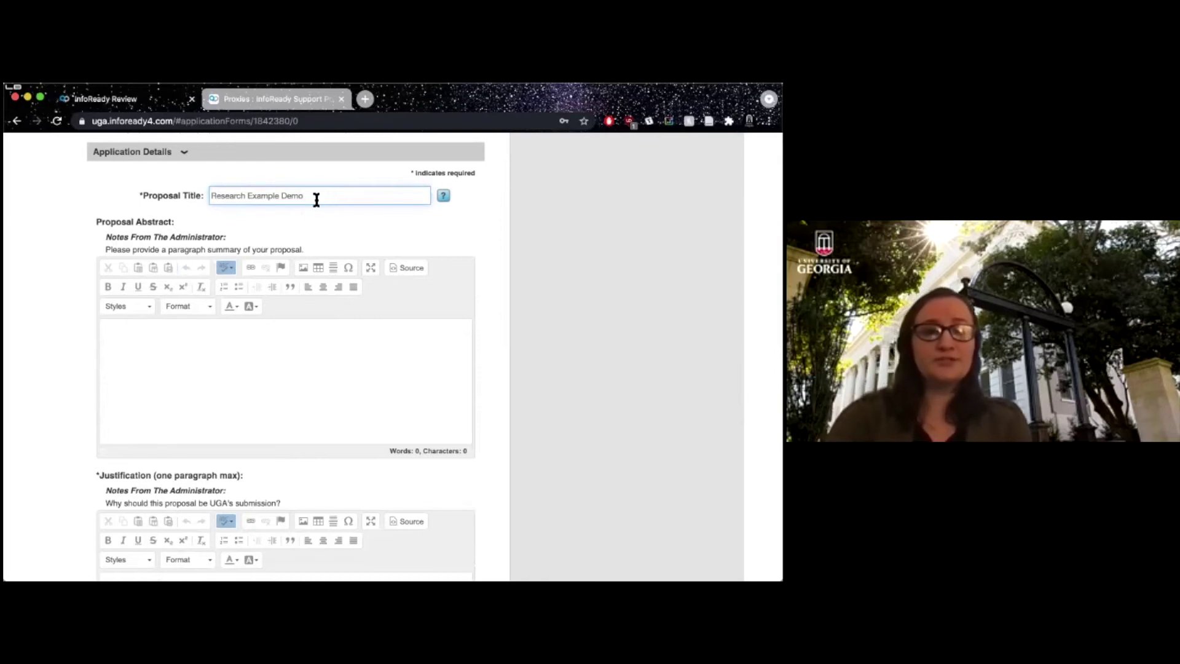
Copy the proposal title and paste 'Research Example Demo' into the Proposal Abstract.
left_click_drag(309, 200, 193, 203)
key("super+c")
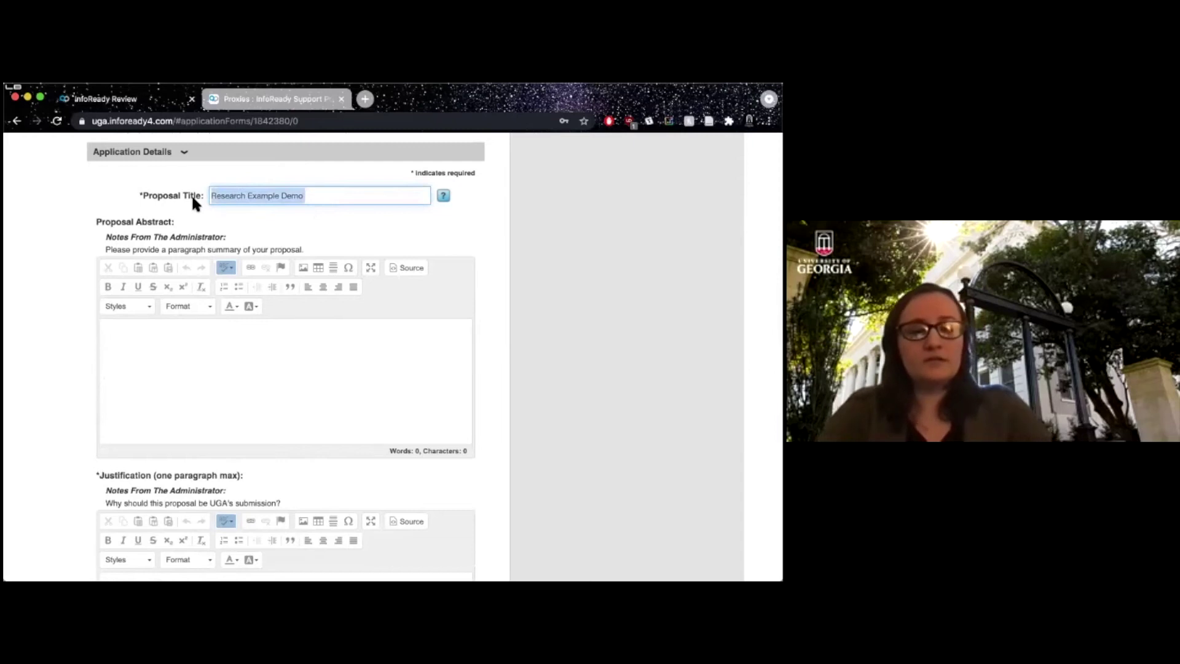
left_click(216, 335)
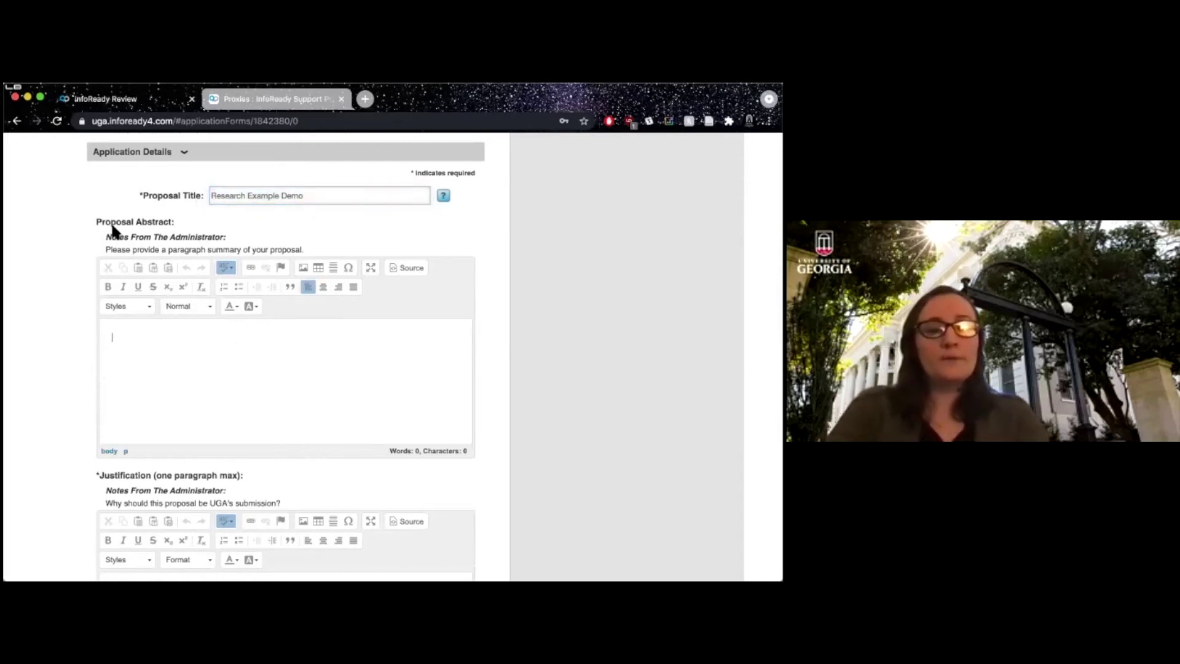
left_click_drag(111, 218, 172, 224)
left_click(155, 312)
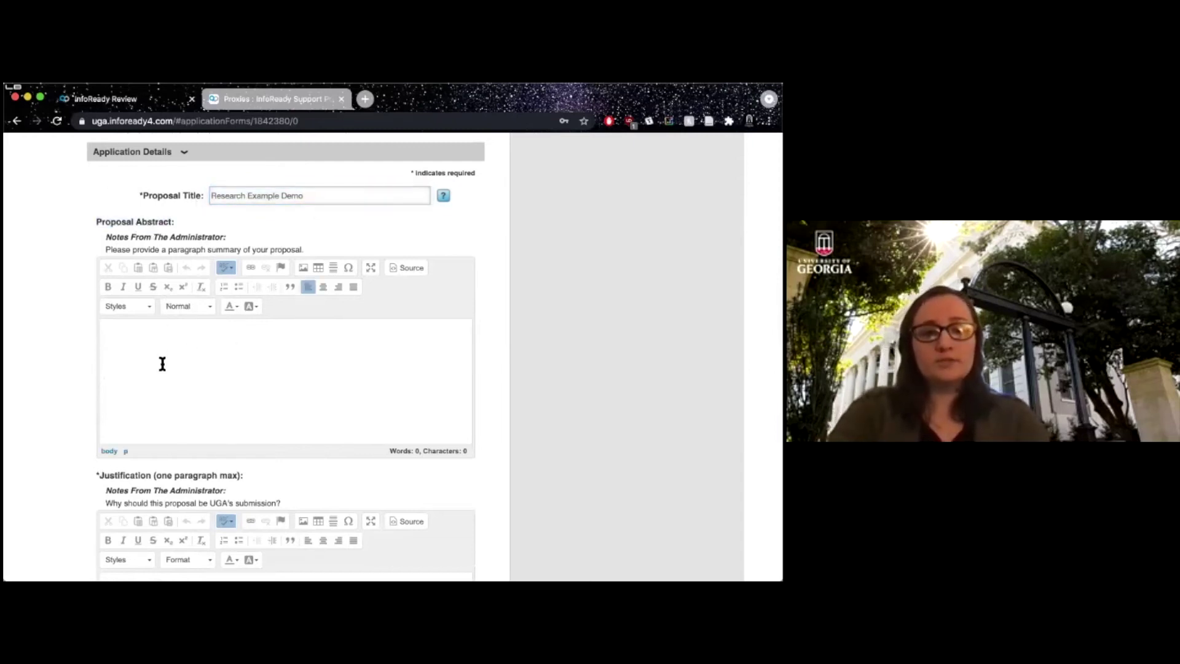
key("super+v")
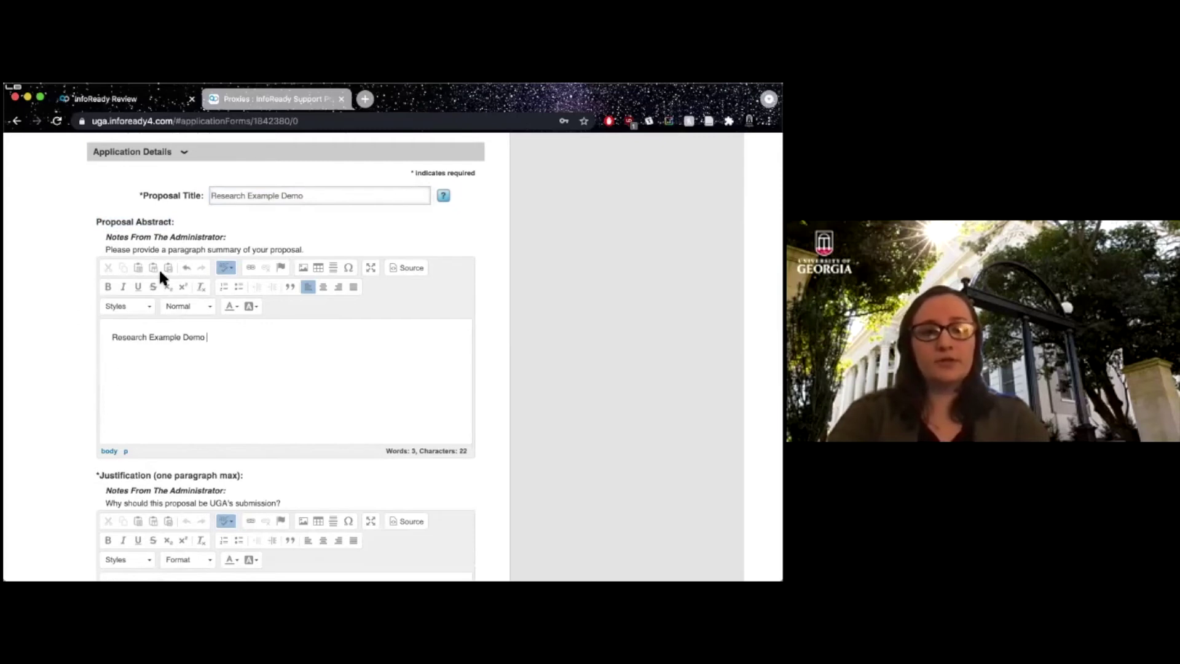
left_click_drag(105, 237, 289, 252)
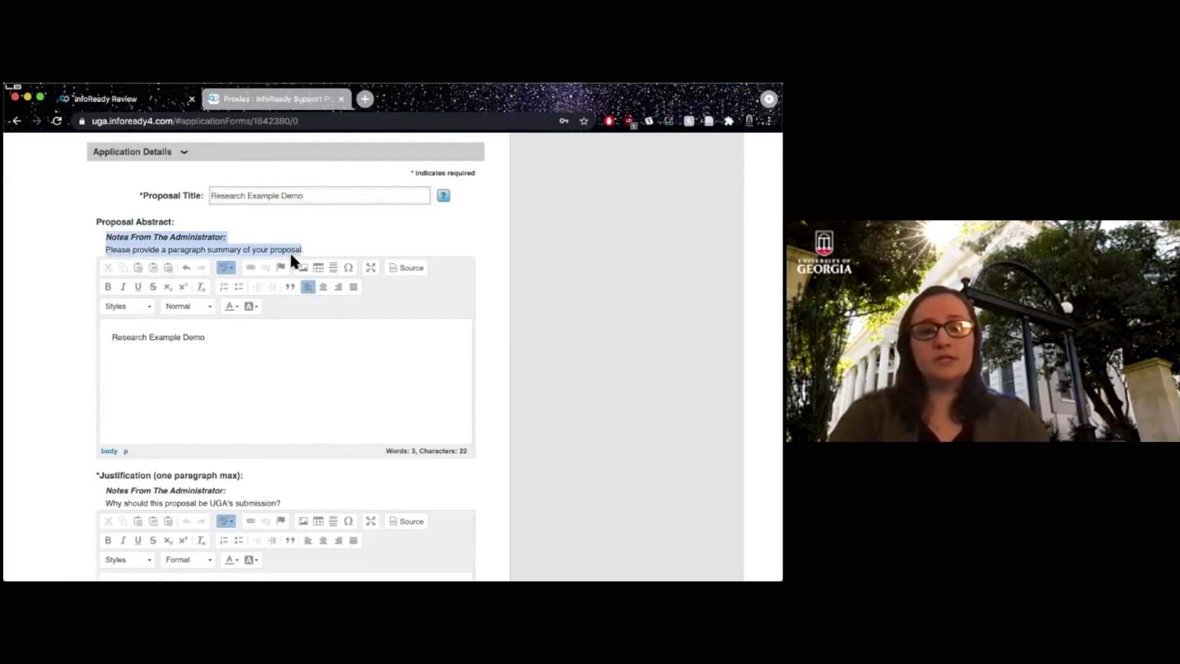
left_click(306, 247)
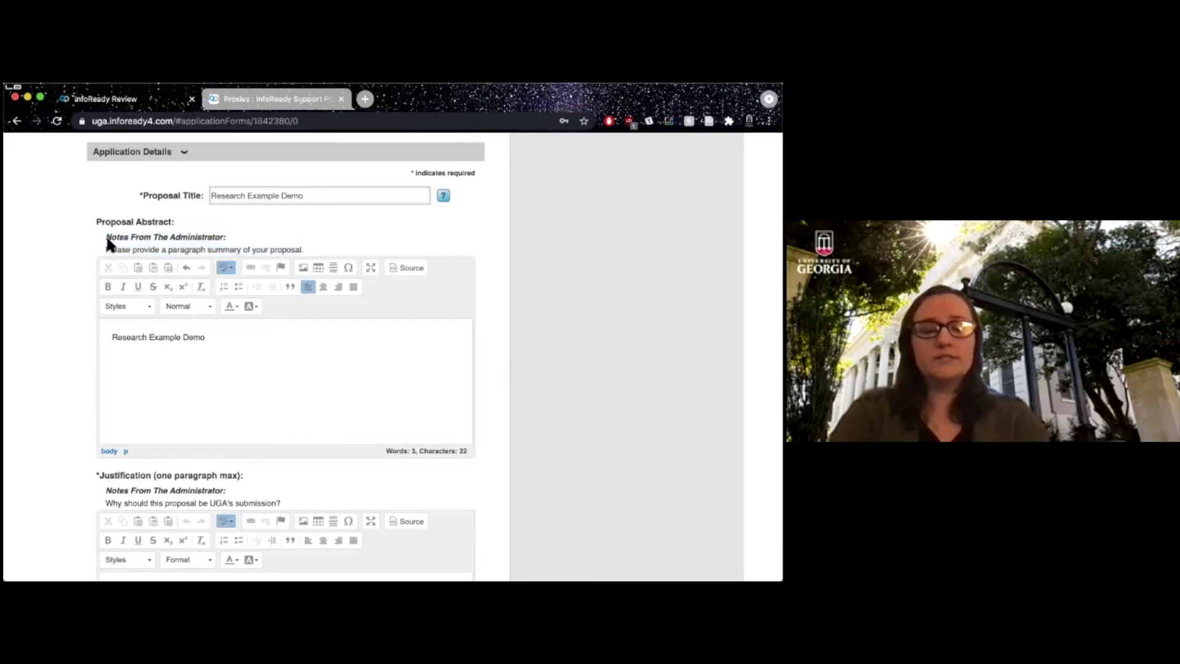
Paste 'Research Example Demo' into the Justification box as well.
scroll(54, 305, "down", 5)
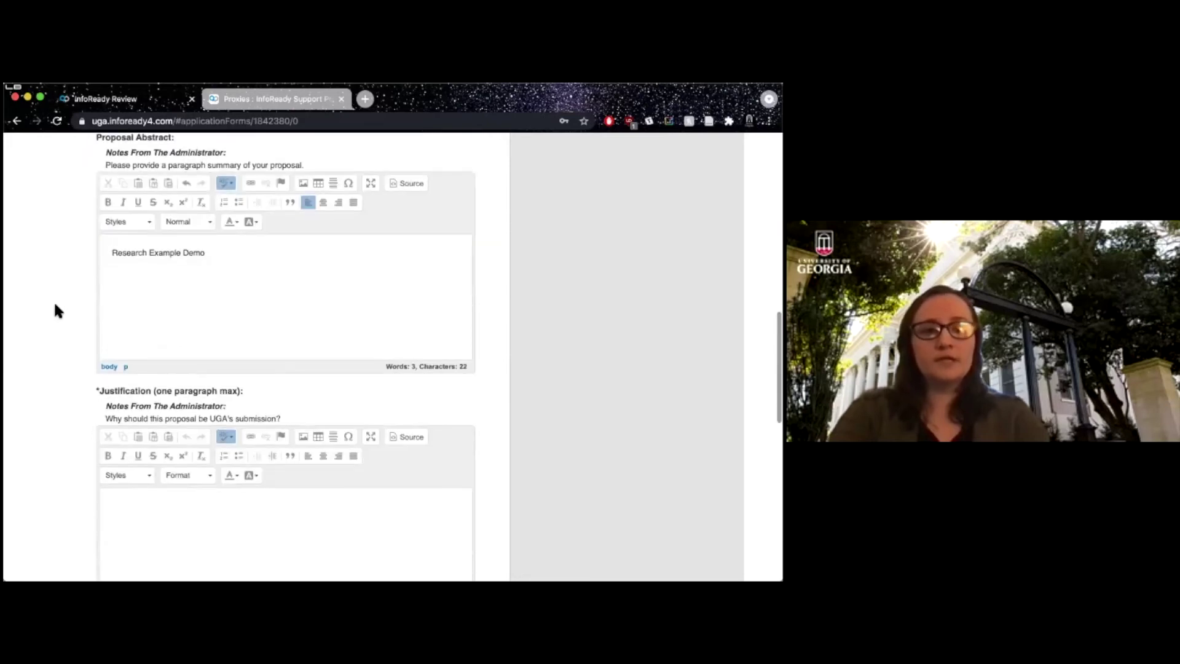
scroll(55, 304, "down", 2)
left_click(219, 308)
key("super+v")
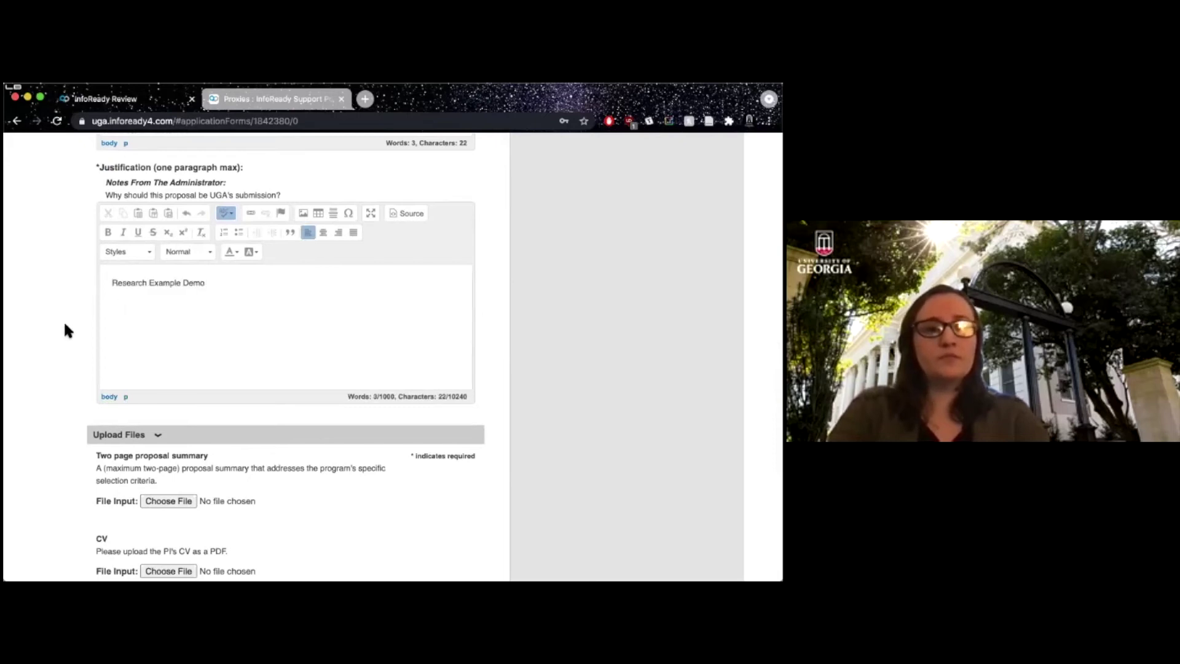
scroll(54, 325, "down", 5)
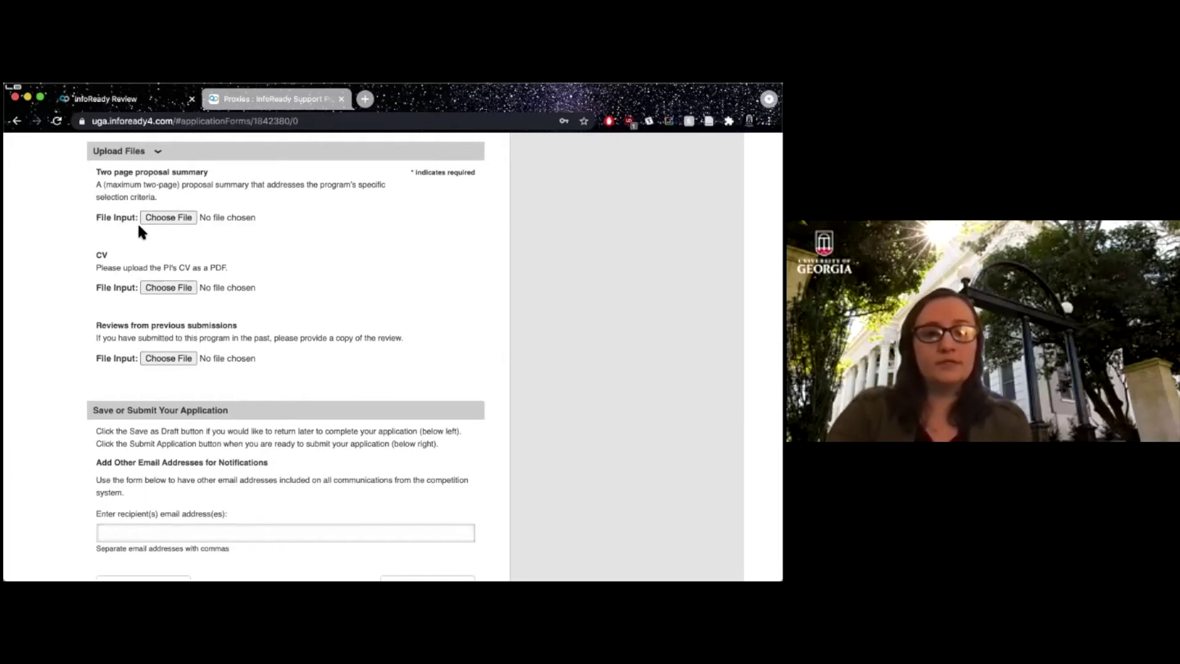
Choose InfoReady Upload.pdf from the Desktop for the two-page proposal summary.
left_click(156, 219)
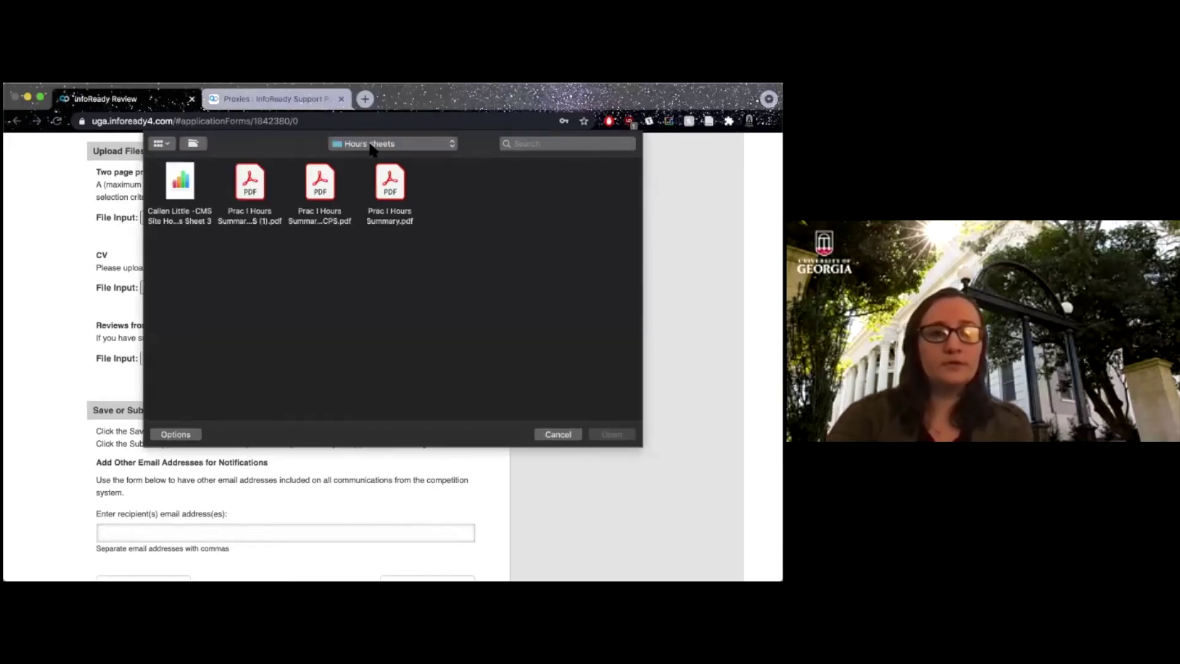
left_click(370, 145)
left_click(360, 333)
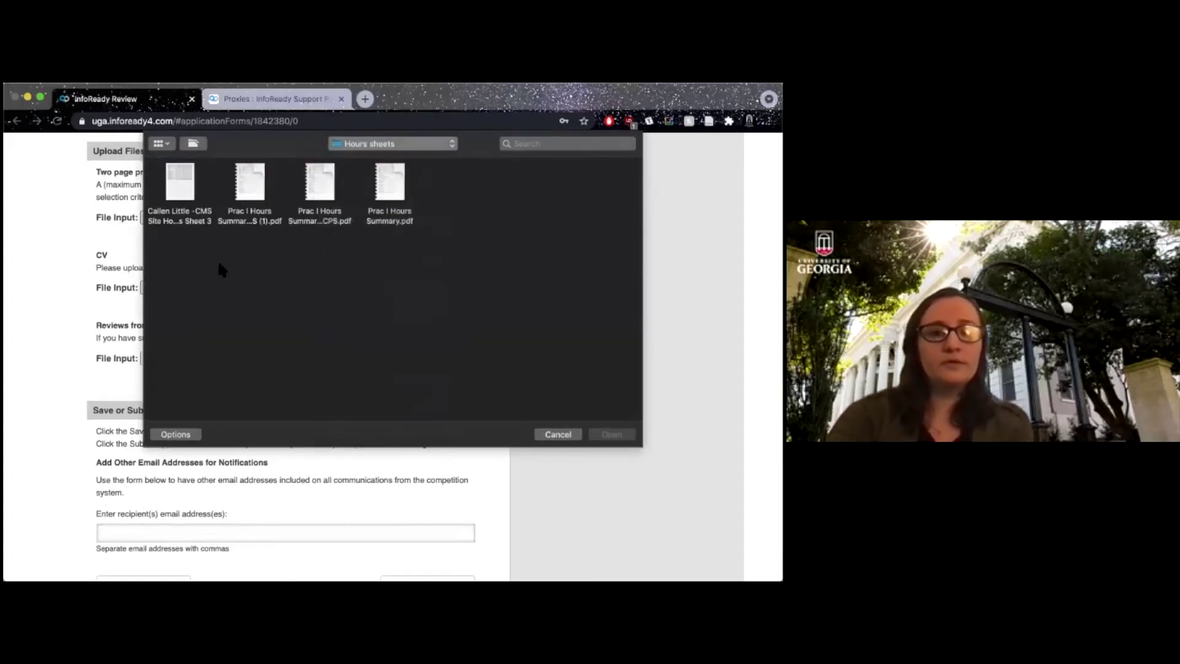
left_click(339, 190)
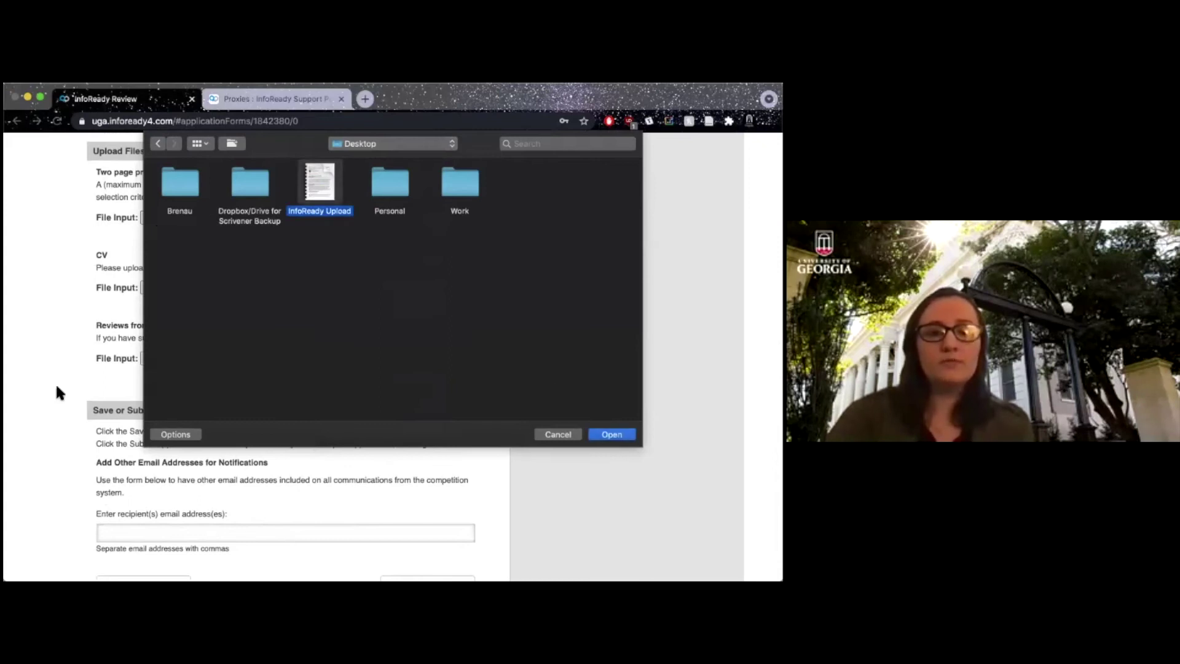
key("Escape")
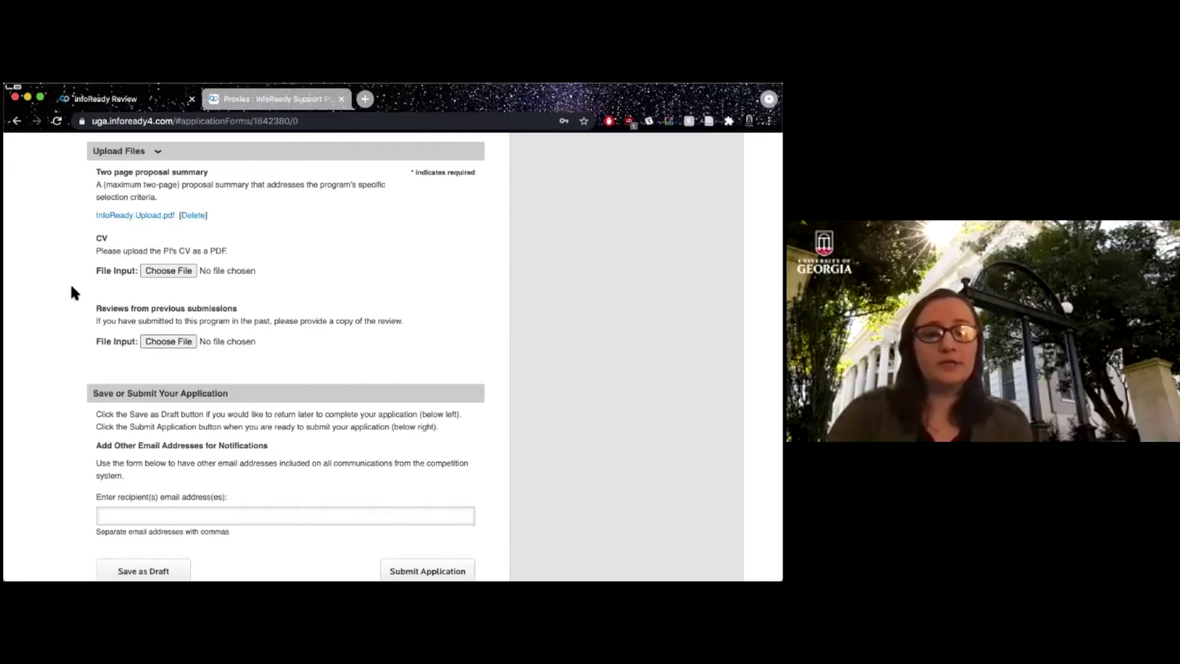
Scroll down to the Save or Submit Your Application section.
scroll(72, 289, "down", 3)
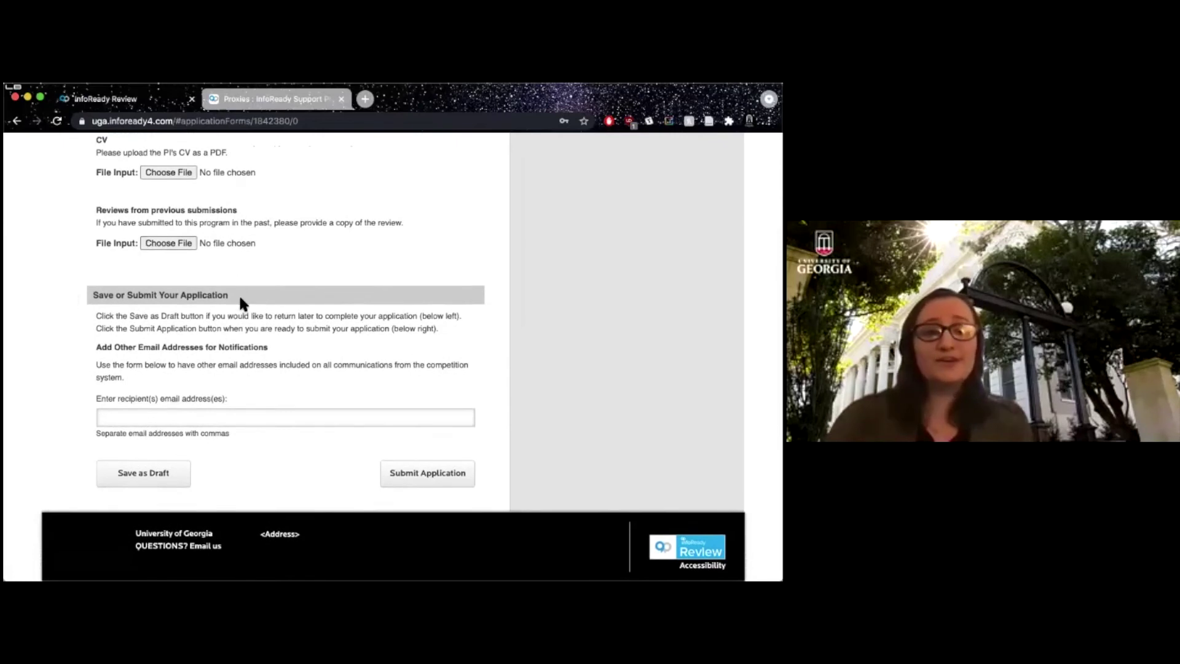
scroll(240, 299, "up", 15)
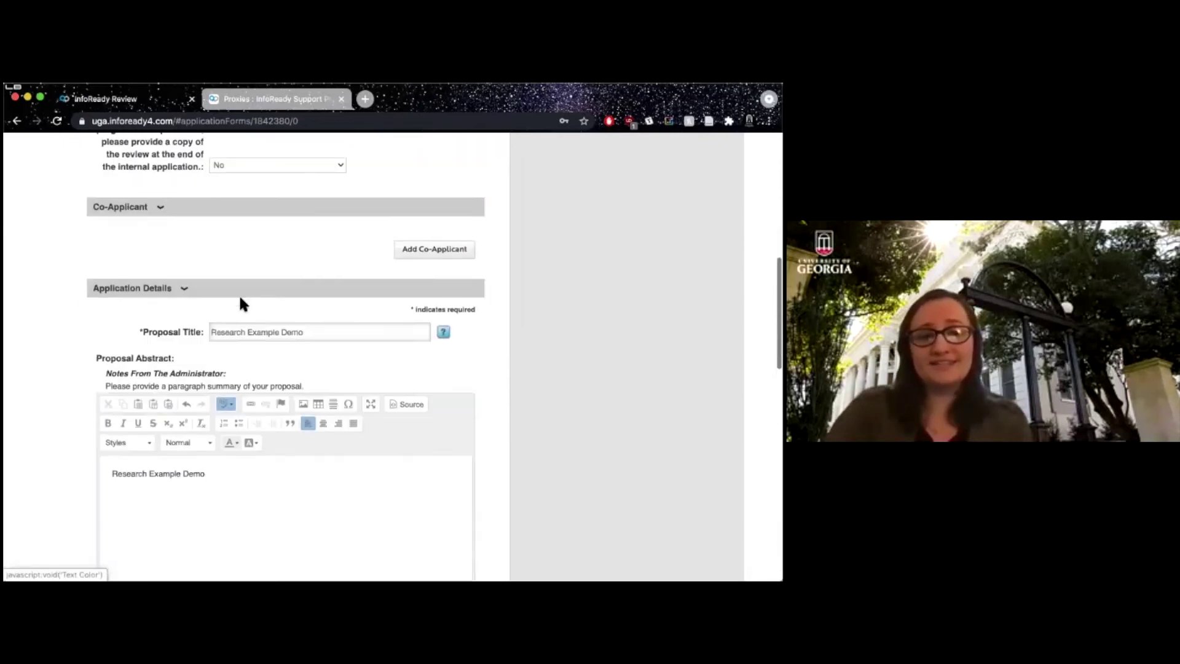
scroll(240, 300, "down", 10)
scroll(241, 299, "down", 4)
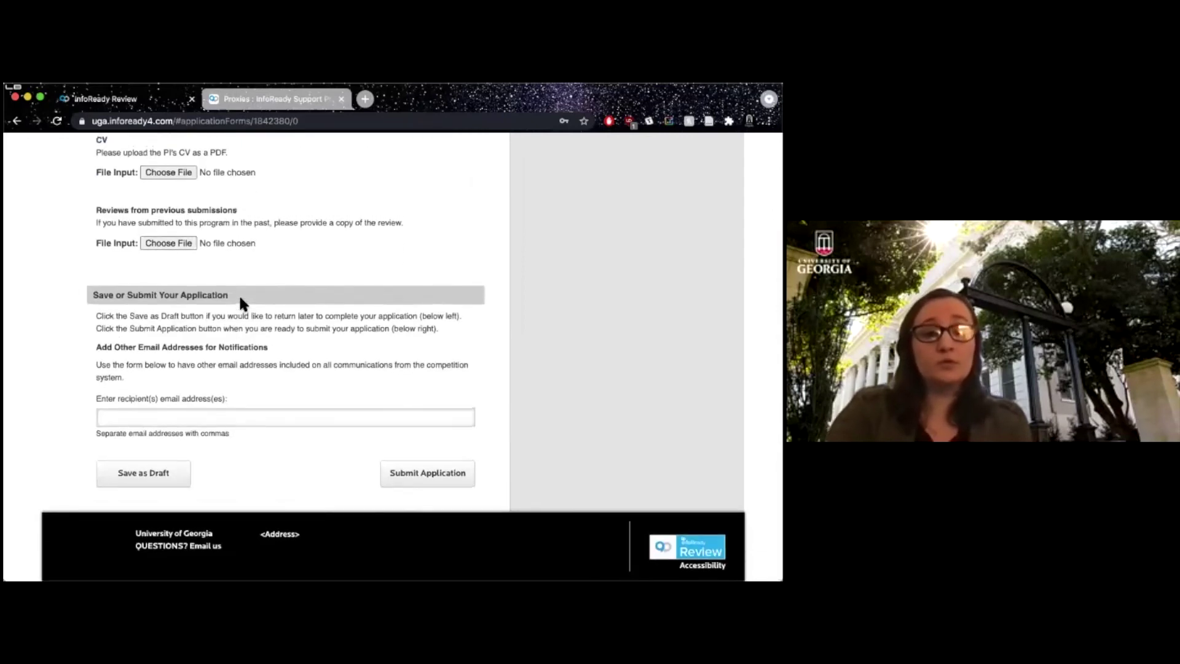
scroll(240, 301, "up", 1)
scroll(239, 301, "down", 1)
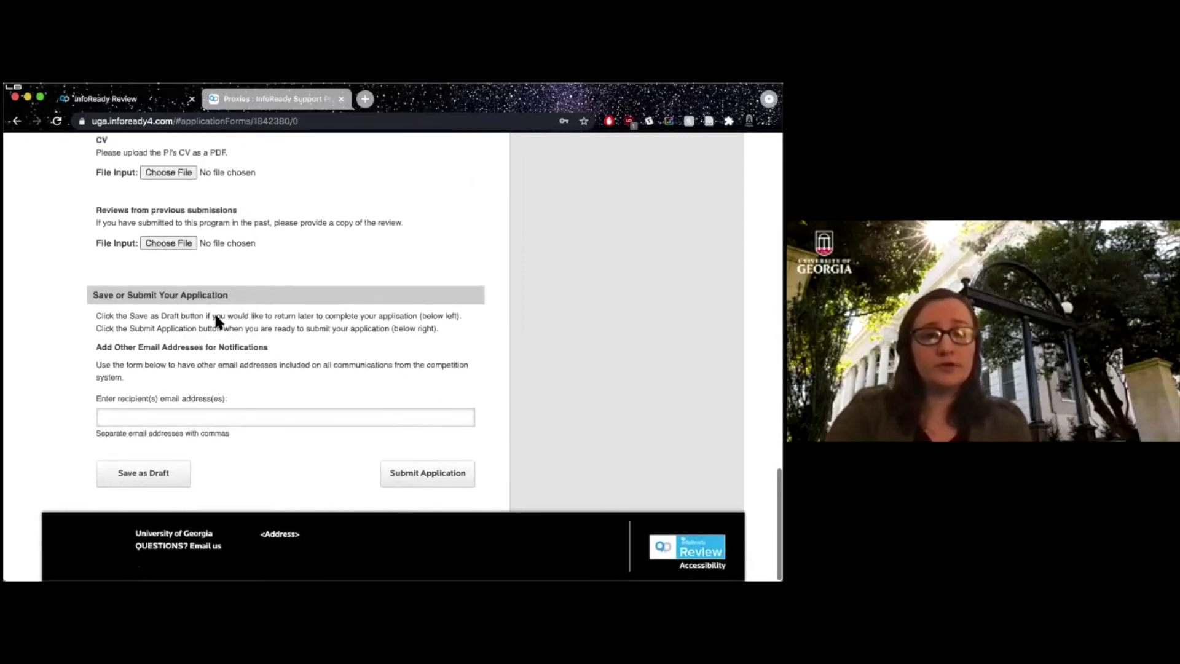
left_click_drag(184, 328, 212, 322)
left_click(212, 322)
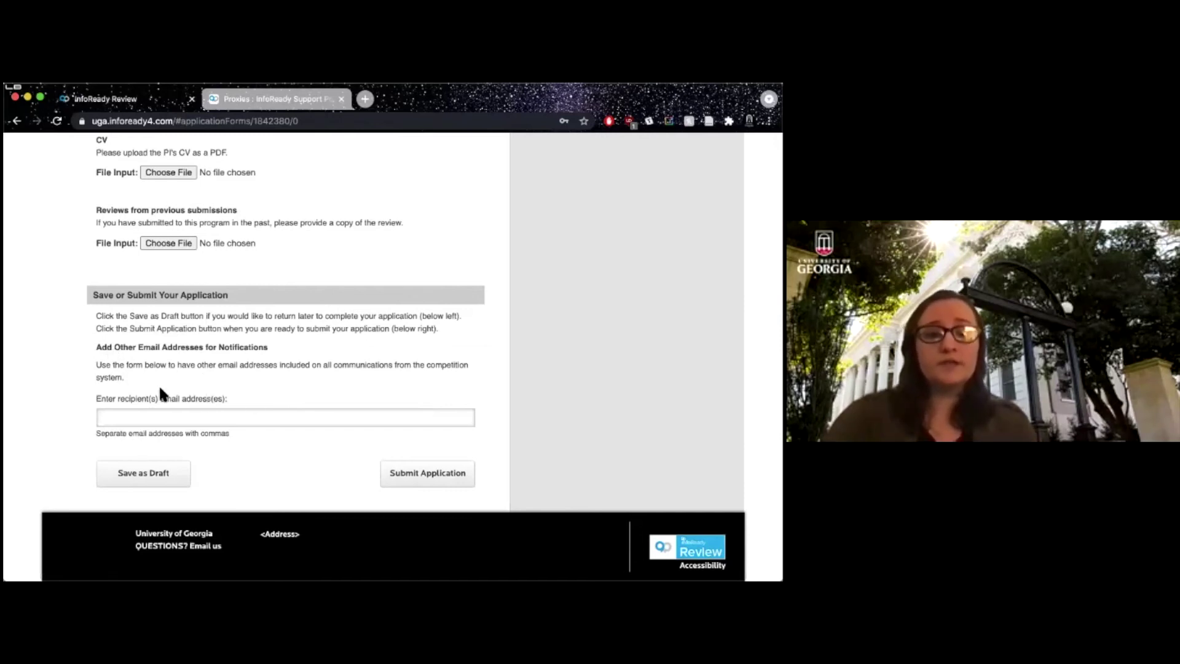
Leave the notification email field empty and save the application as a draft.
left_click(145, 420)
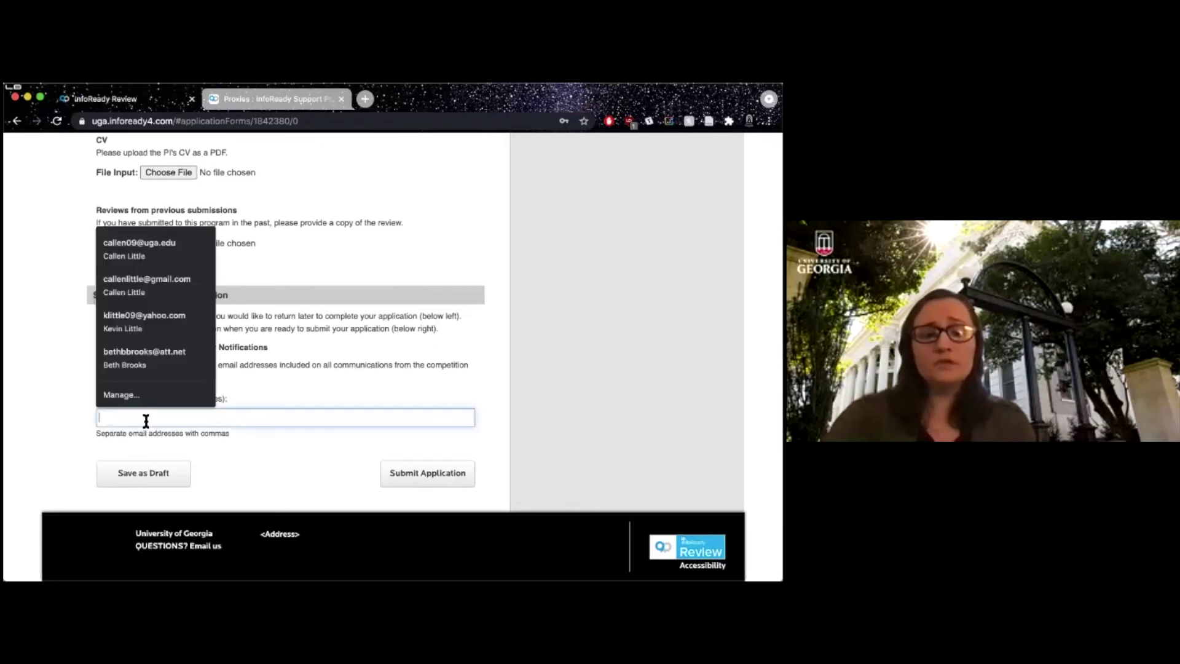
left_click(245, 396)
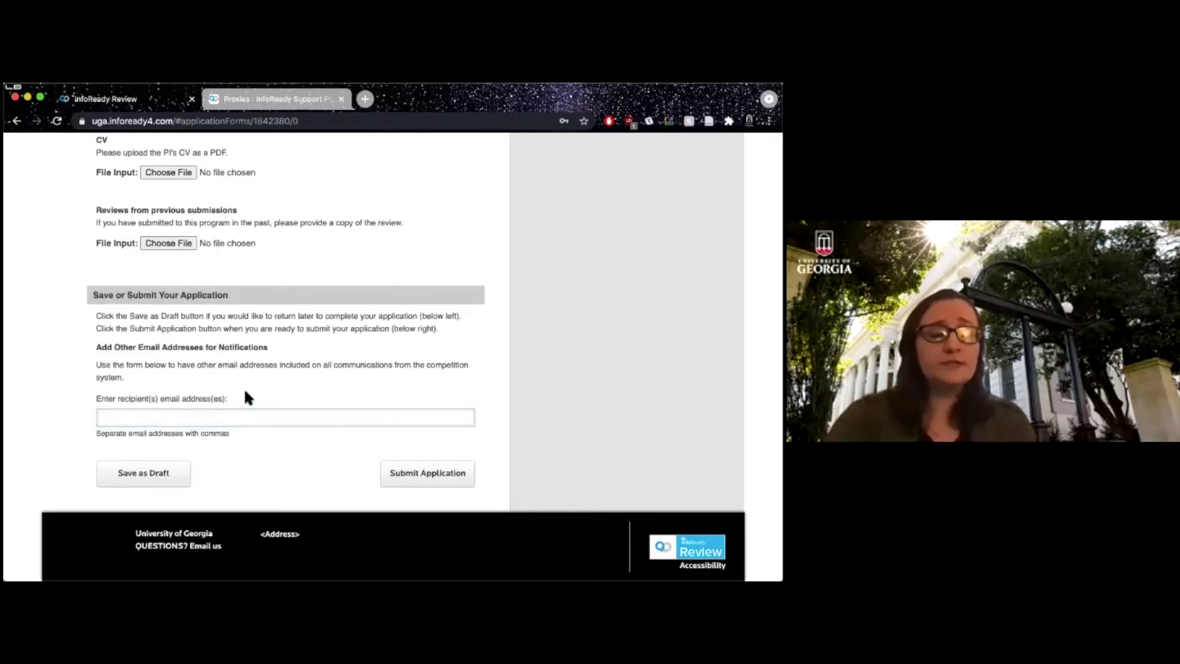
left_click_drag(227, 389, 273, 328)
left_click(235, 363)
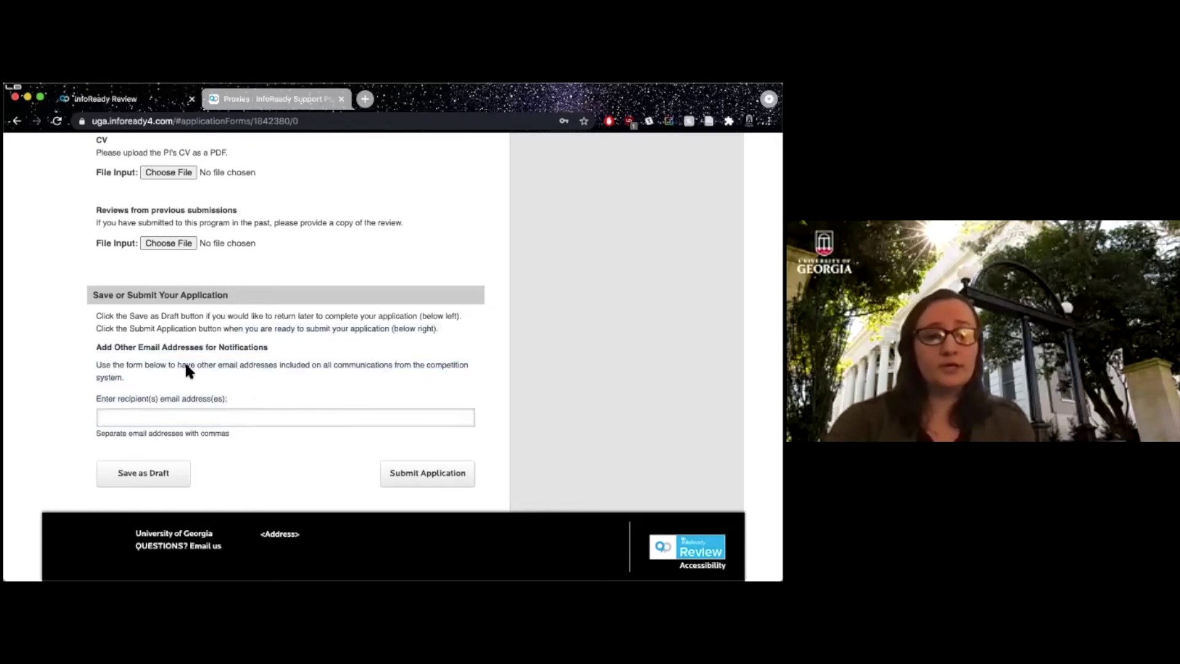
left_click(166, 478)
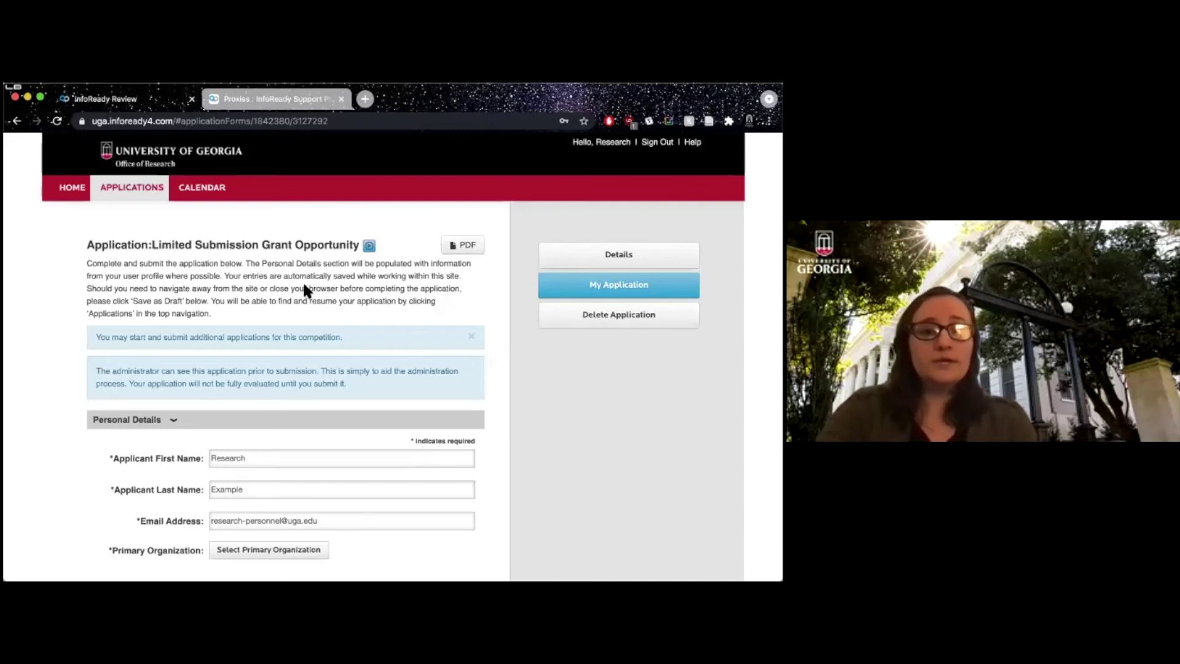
Scroll to the bottom of the form and try Submit Application.
scroll(302, 283, "down", 10)
scroll(303, 289, "up", 10)
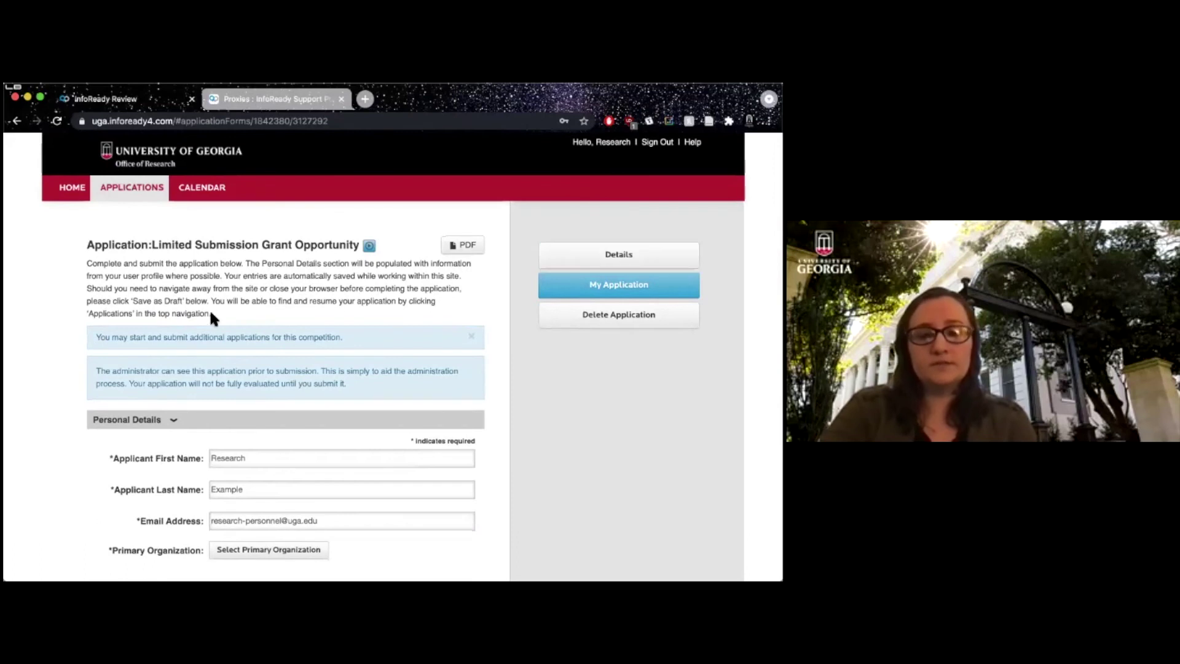
scroll(307, 293, "down", 8)
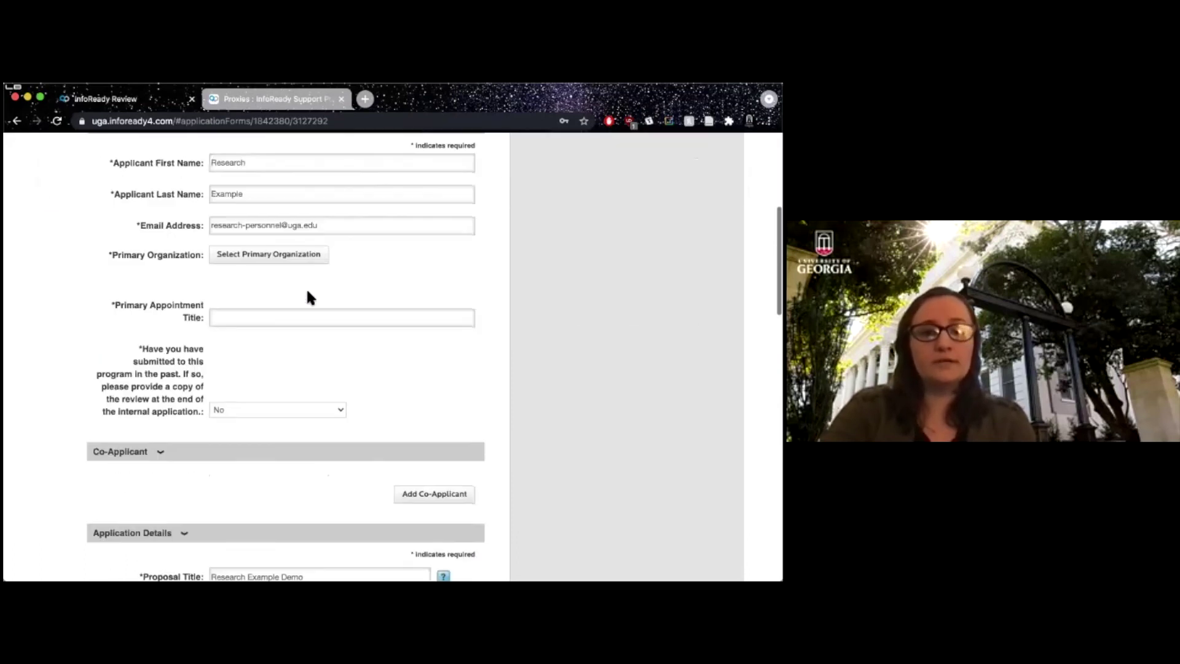
scroll(308, 296, "down", 15)
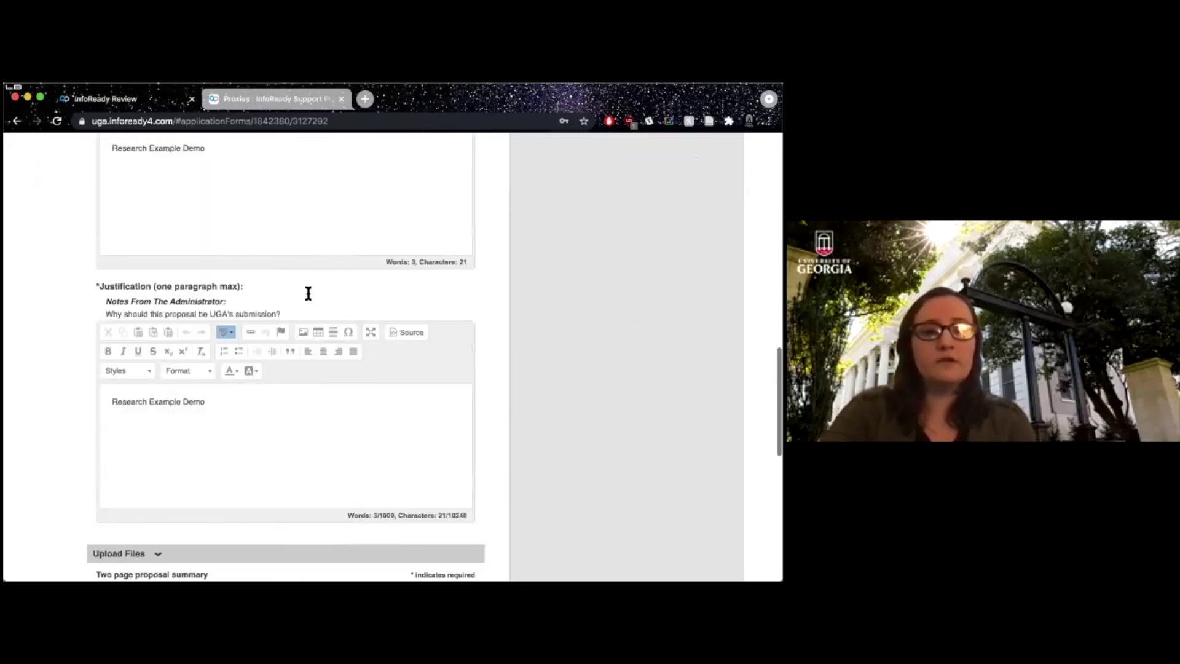
scroll(306, 286, "up", 20)
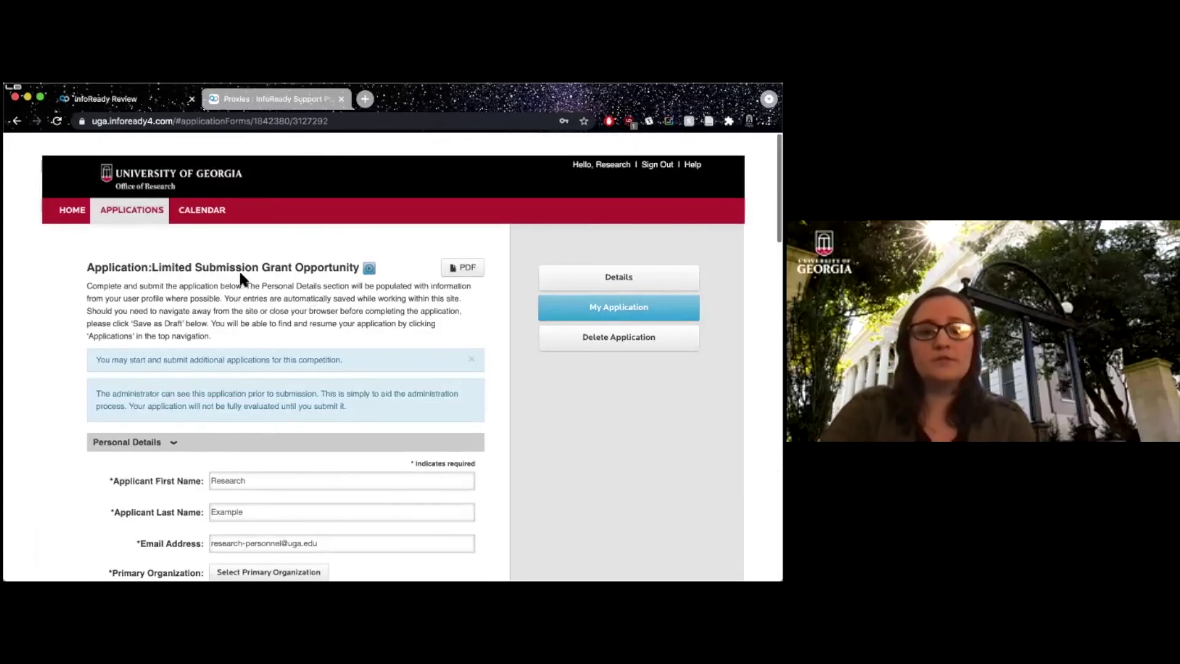
scroll(365, 318, "down", 1)
scroll(320, 301, "down", 5)
scroll(203, 393, "down", 8)
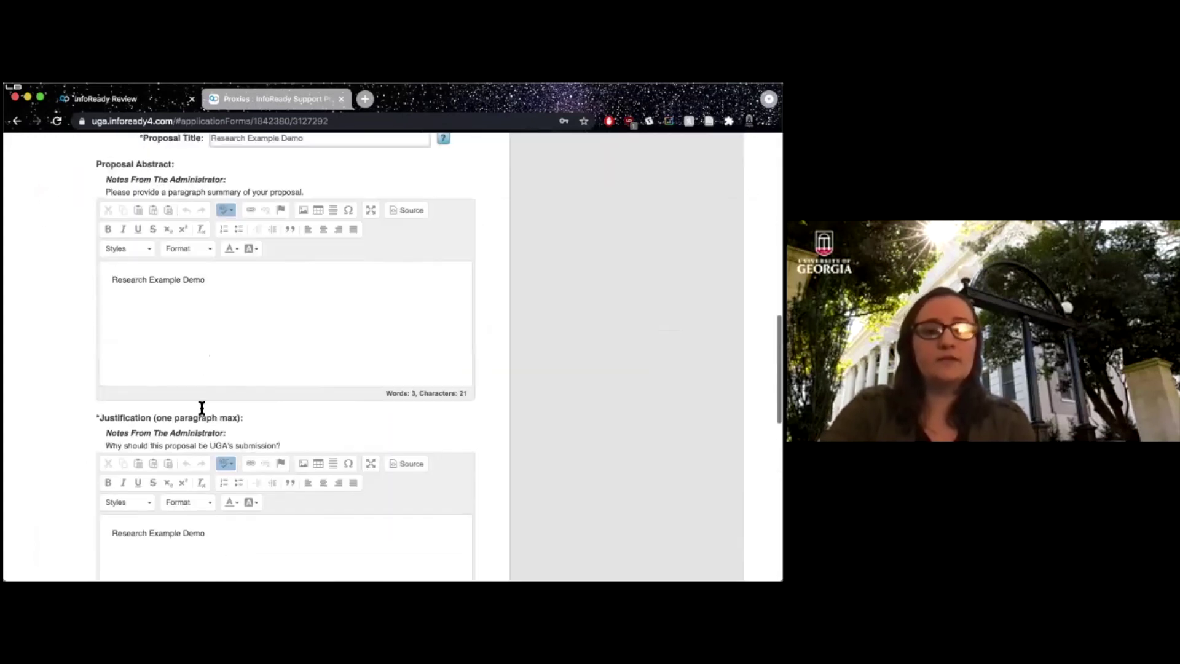
scroll(136, 516, "down", 11)
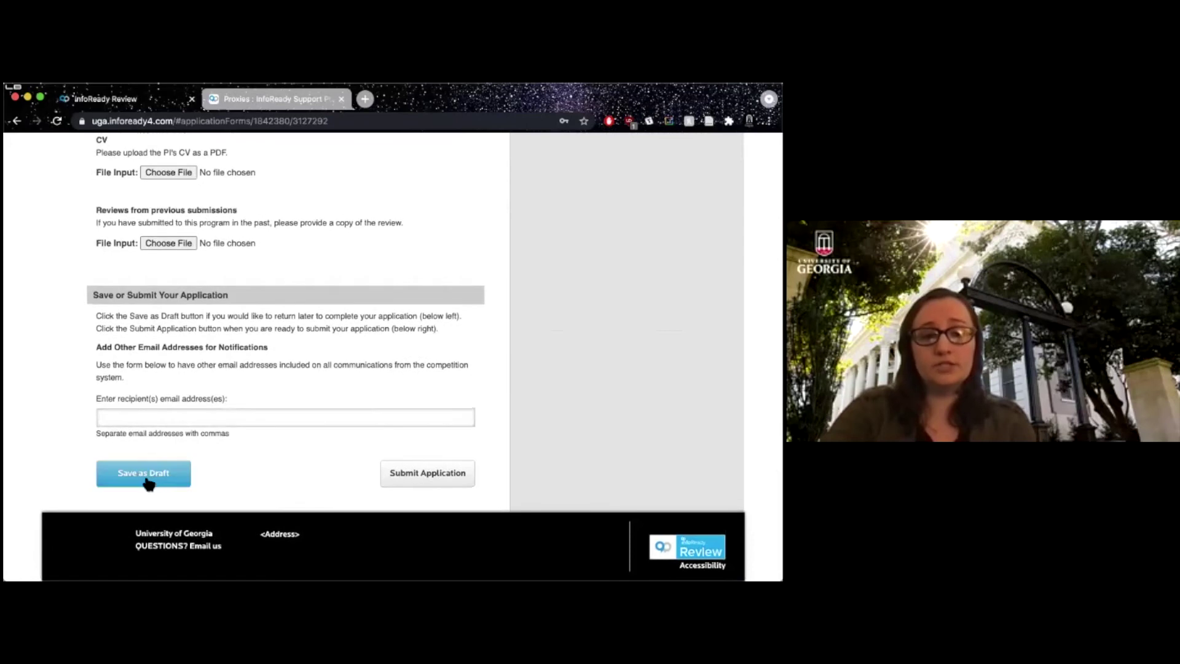
left_click(411, 477)
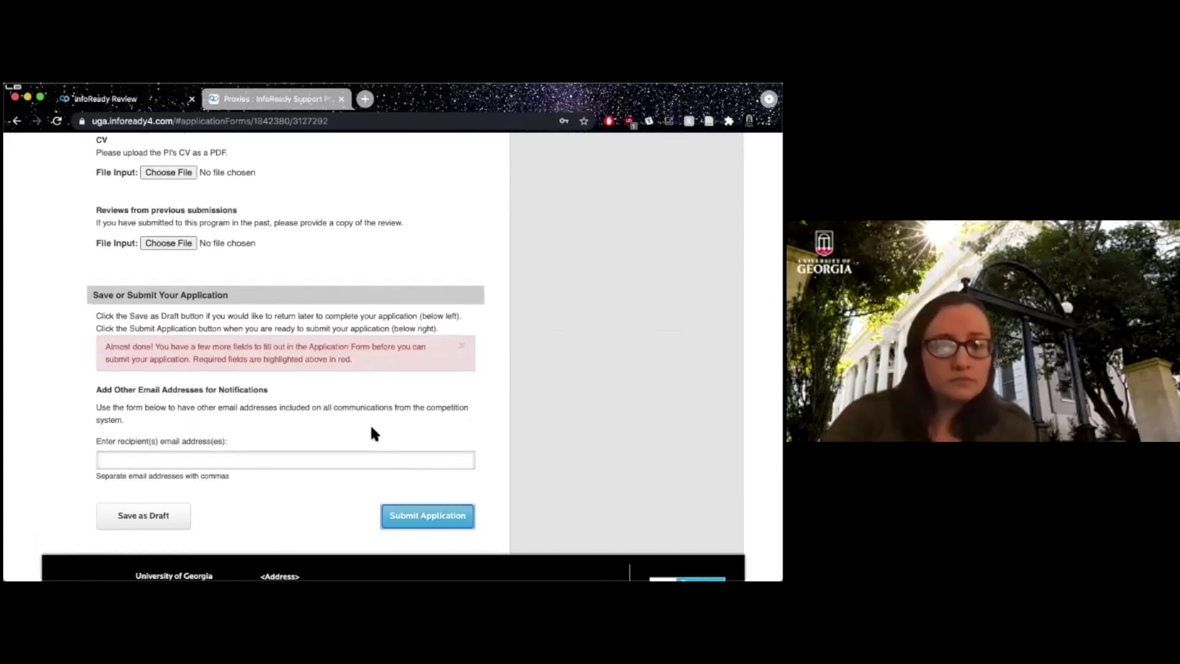
Review the warning that Primary Organization and Primary Appointment Title are missing.
scroll(372, 433, "up", 5)
scroll(373, 433, "down", 5)
scroll(373, 434, "up", 8)
scroll(371, 427, "up", 4)
scroll(370, 424, "down", 12)
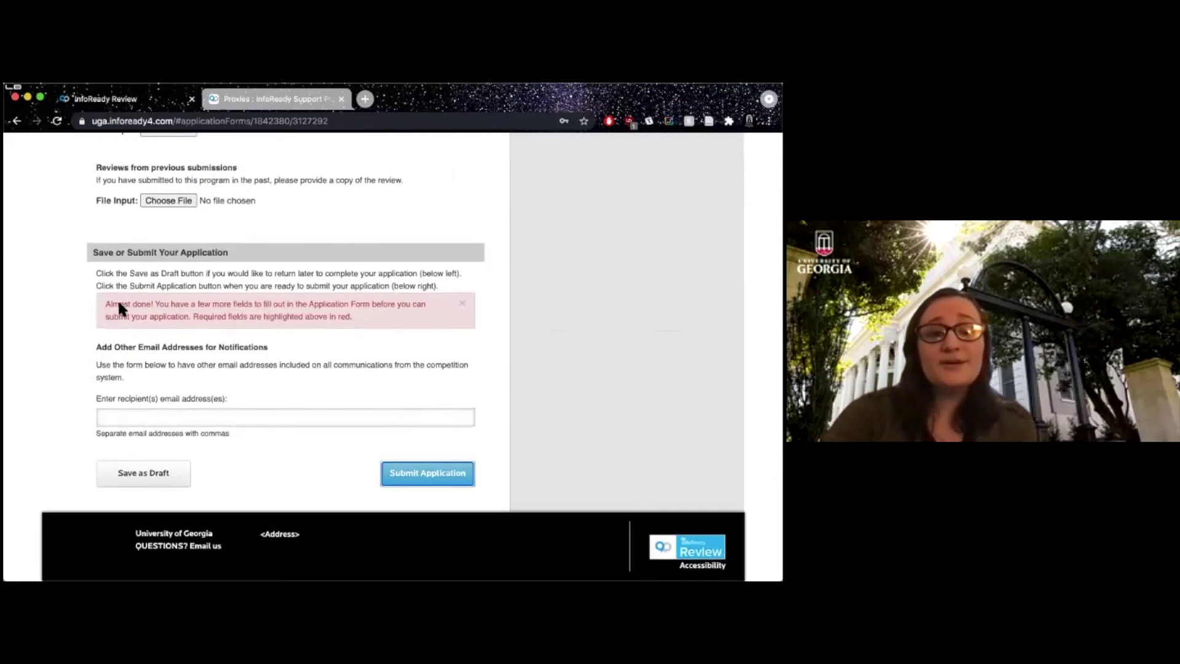
left_click_drag(105, 303, 372, 317)
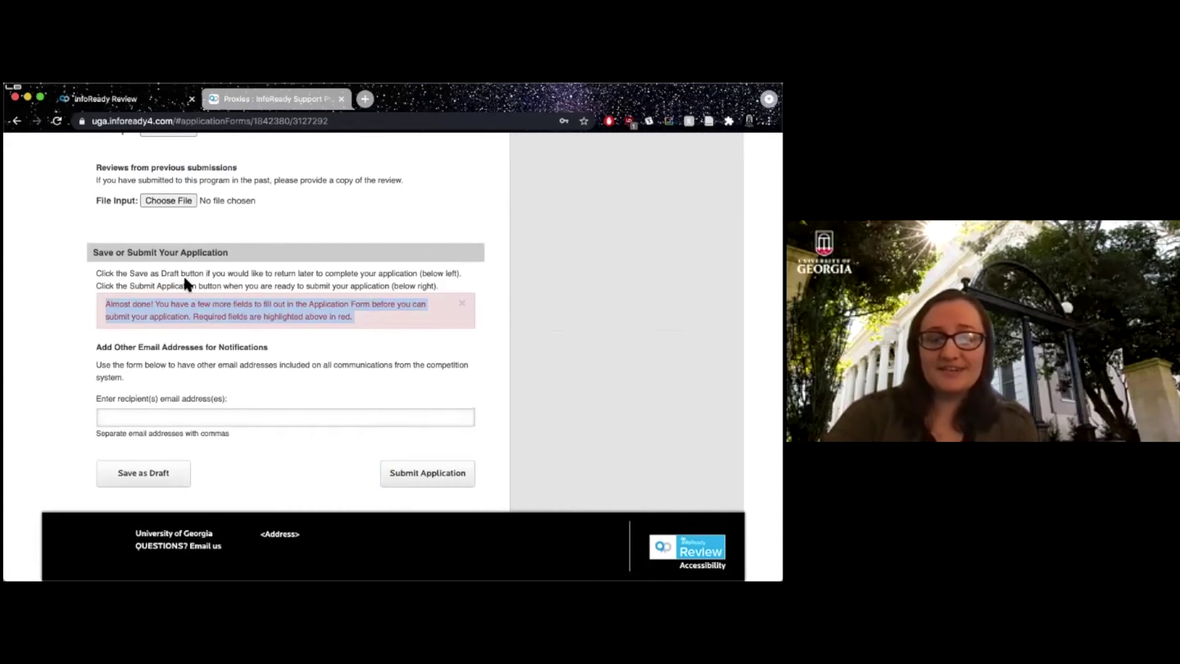
left_click_drag(160, 304, 101, 295)
left_click(363, 312)
scroll(101, 295, "up", 15)
scroll(101, 294, "down", 2)
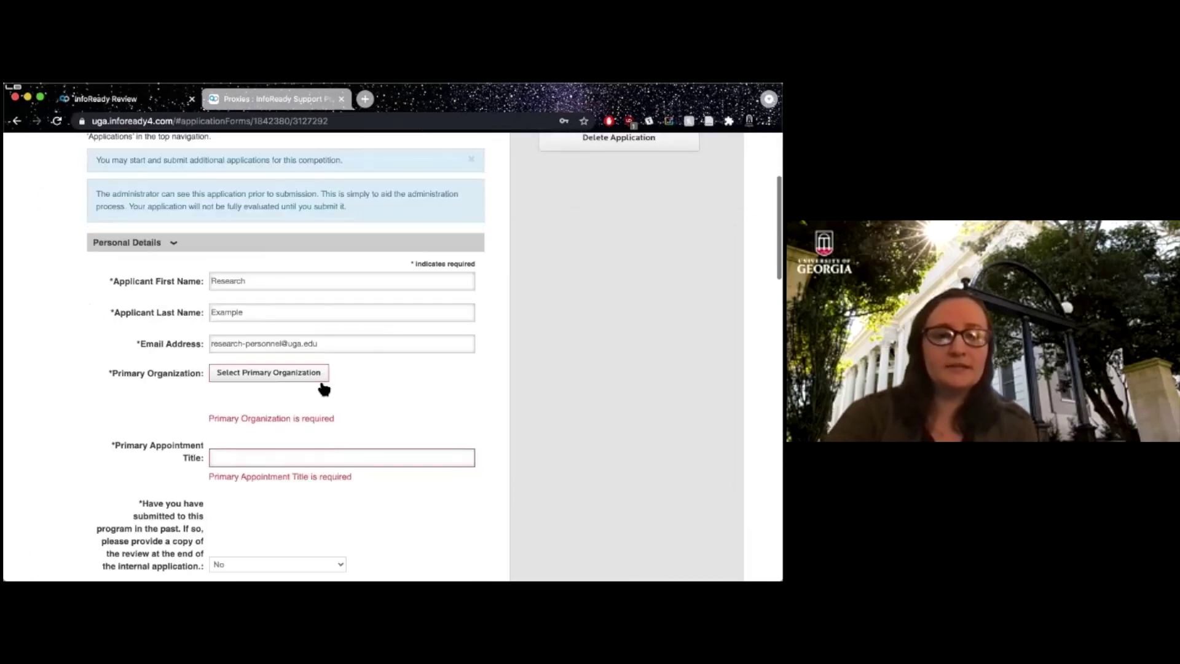
Enter 'djbflksjbgv ds' as primary appointment title and pick Office of Research as organization.
left_click(272, 453)
type("djbflksjbgv ds")
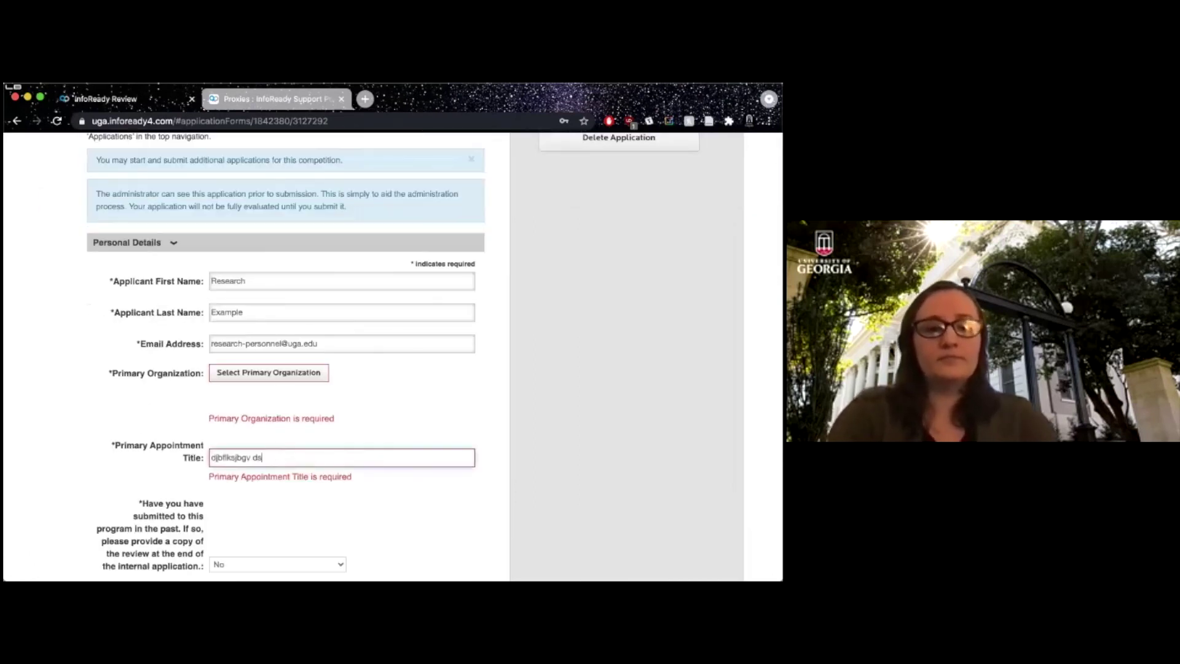
left_click(276, 371)
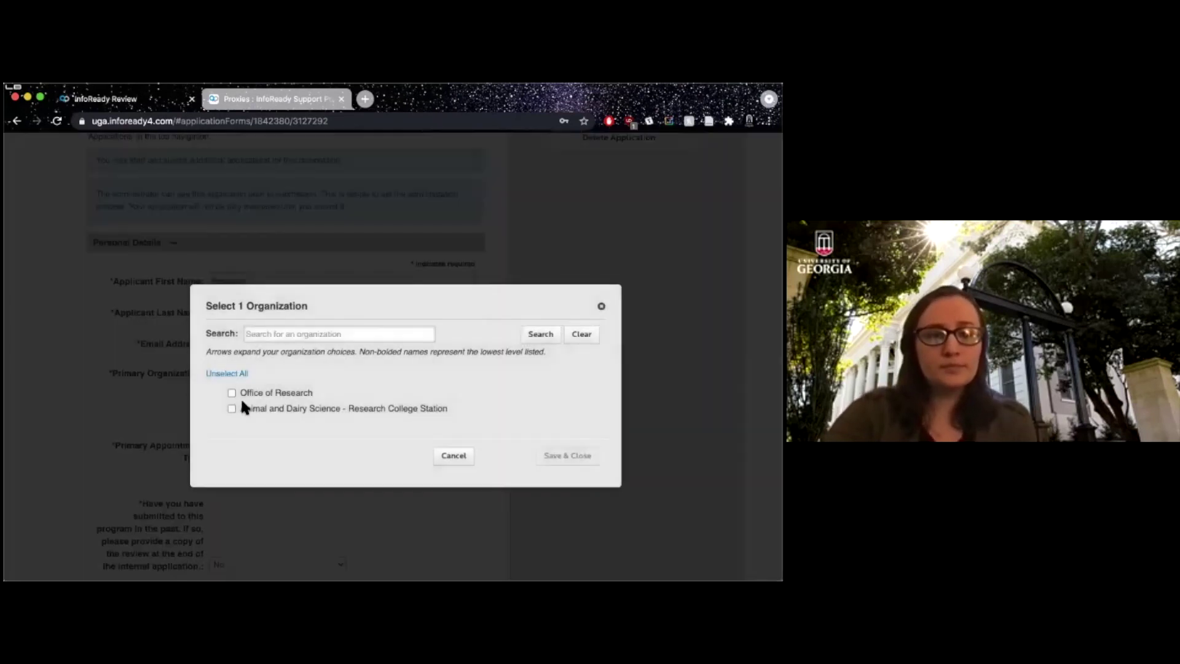
left_click(232, 393)
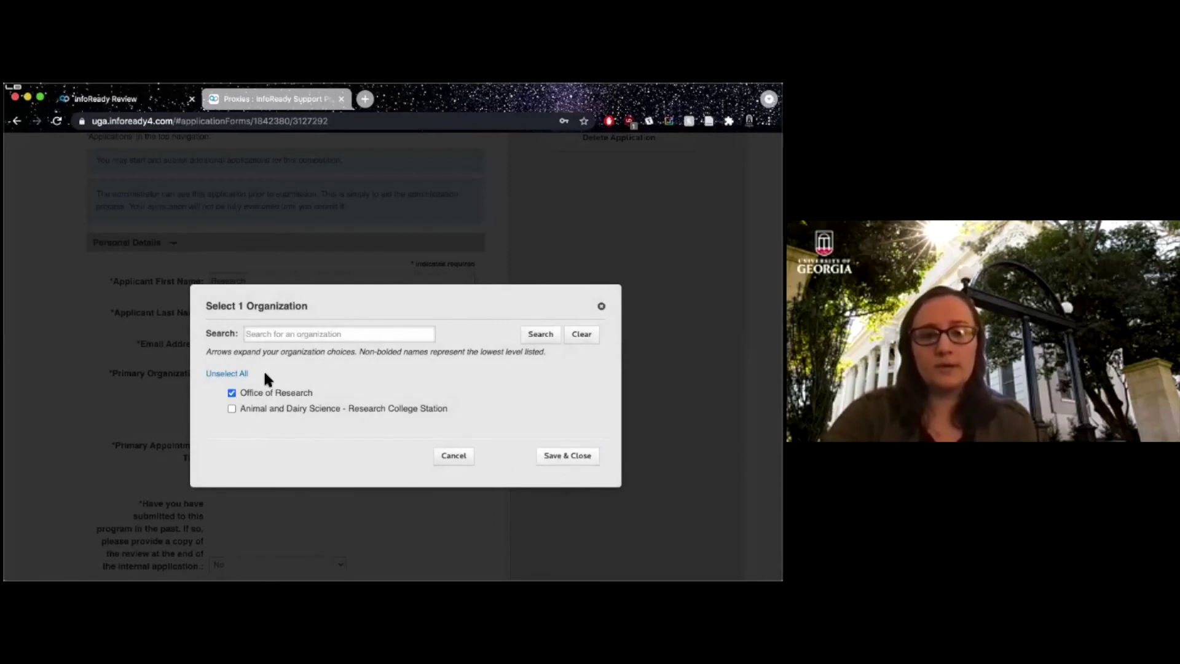
left_click(562, 458)
Submit the application and go back to the Your Applications list.
scroll(235, 410, "down", 2)
scroll(237, 416, "down", 20)
left_click(416, 484)
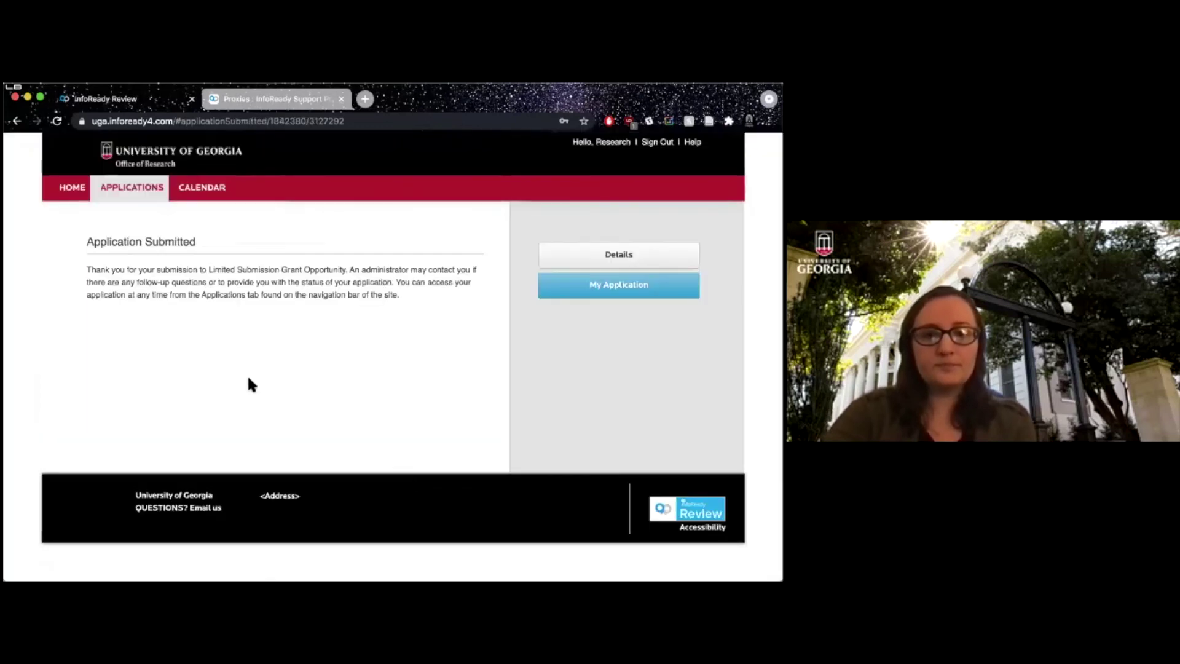
left_click_drag(155, 270, 157, 293)
left_click(186, 293)
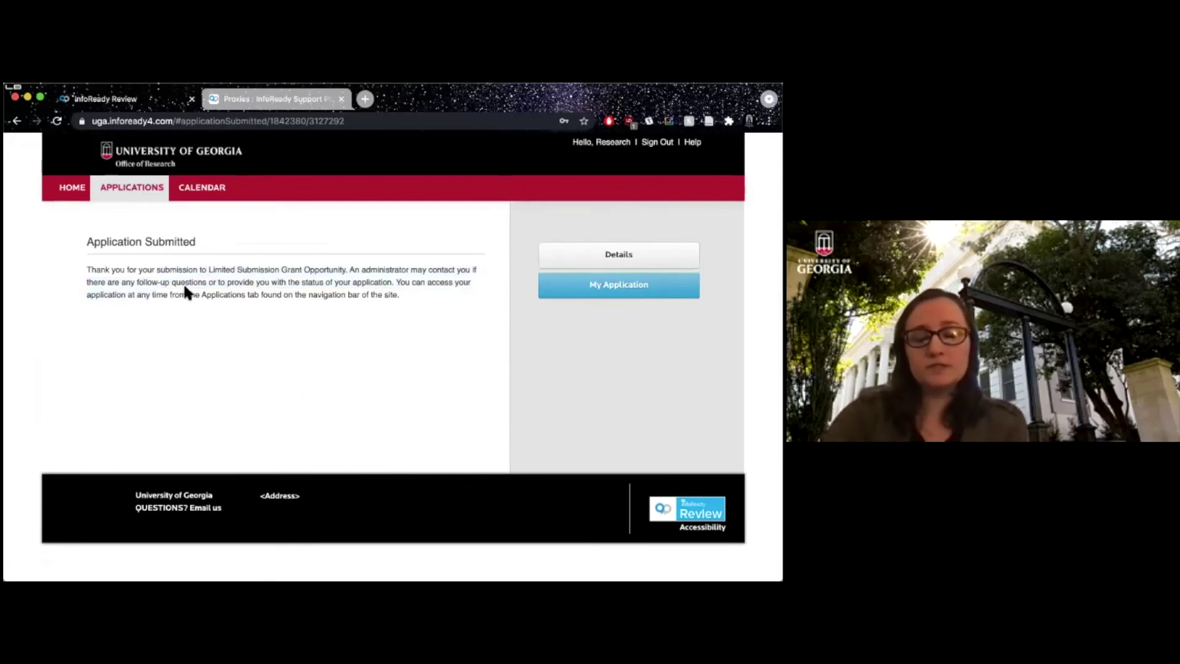
left_click(126, 188)
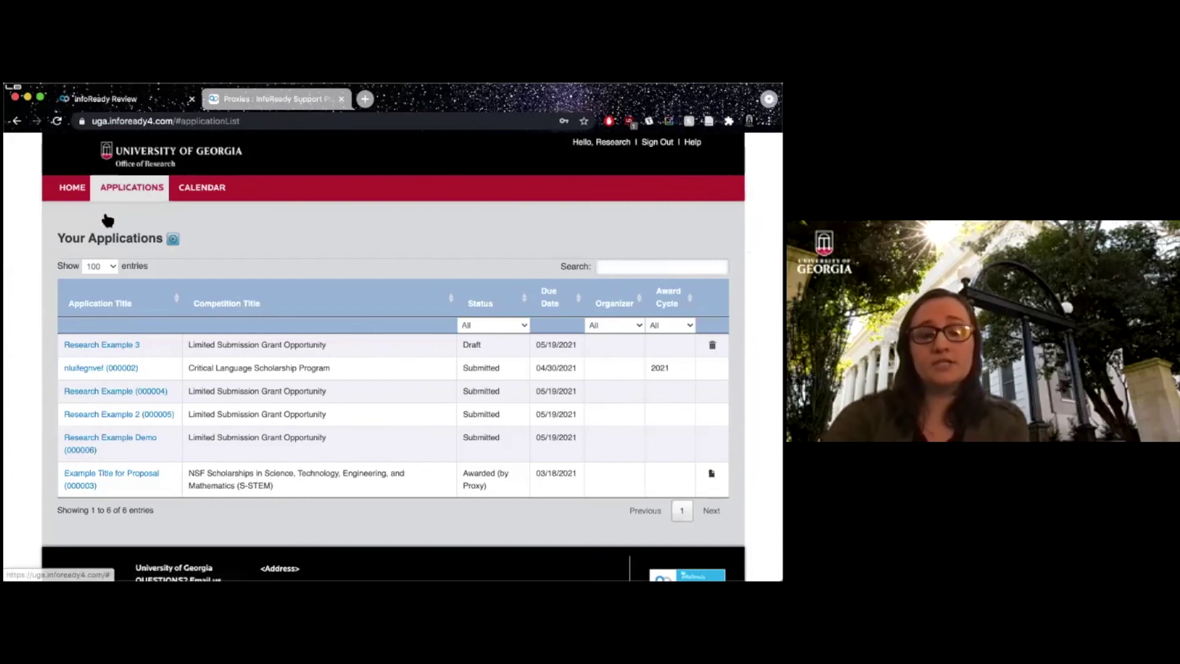
Open the Research Example 3 draft and cancel its deletion, then return to Applications and the Calendar.
scroll(42, 346, "down", 1)
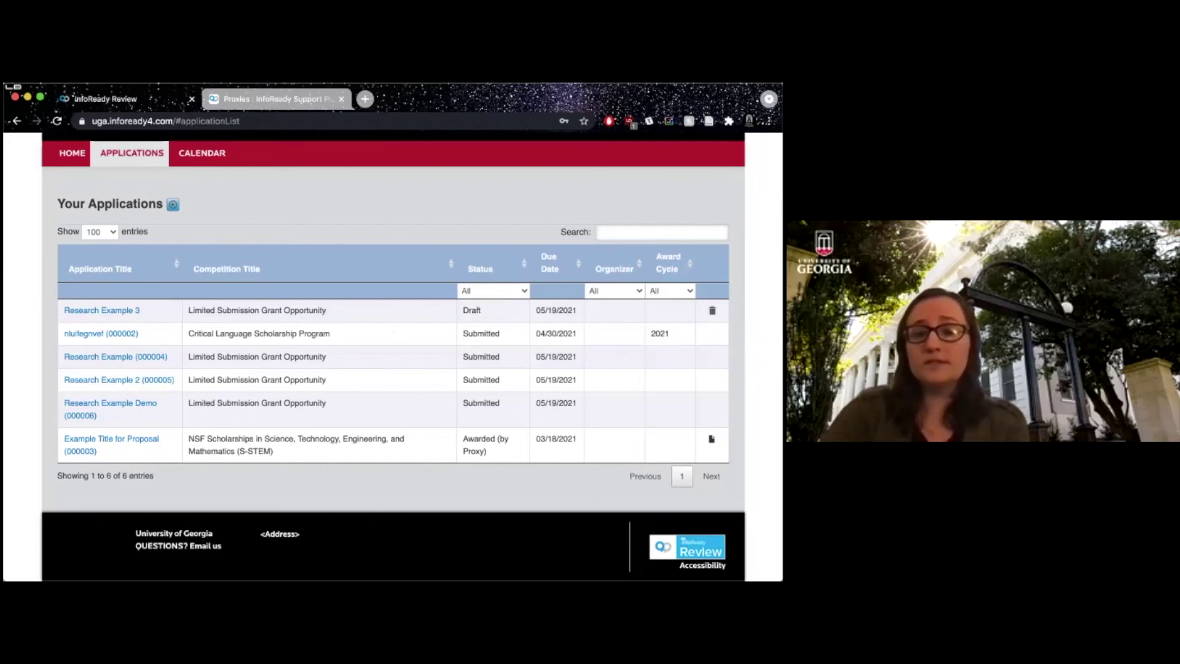
left_click(94, 310)
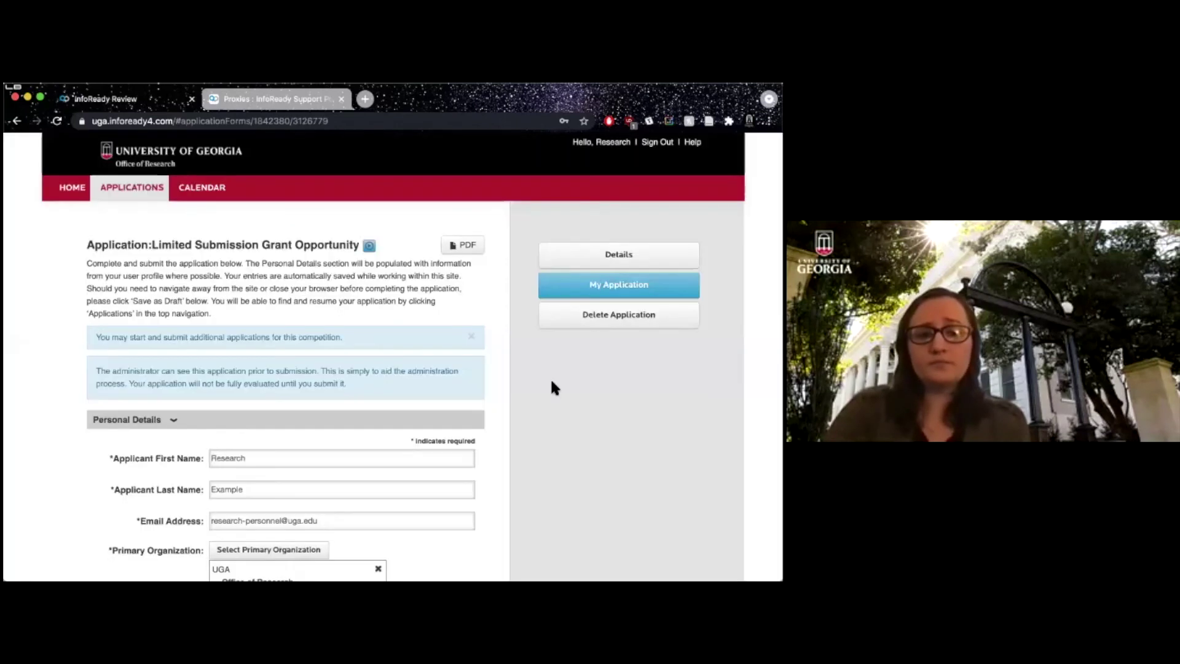
left_click(619, 314)
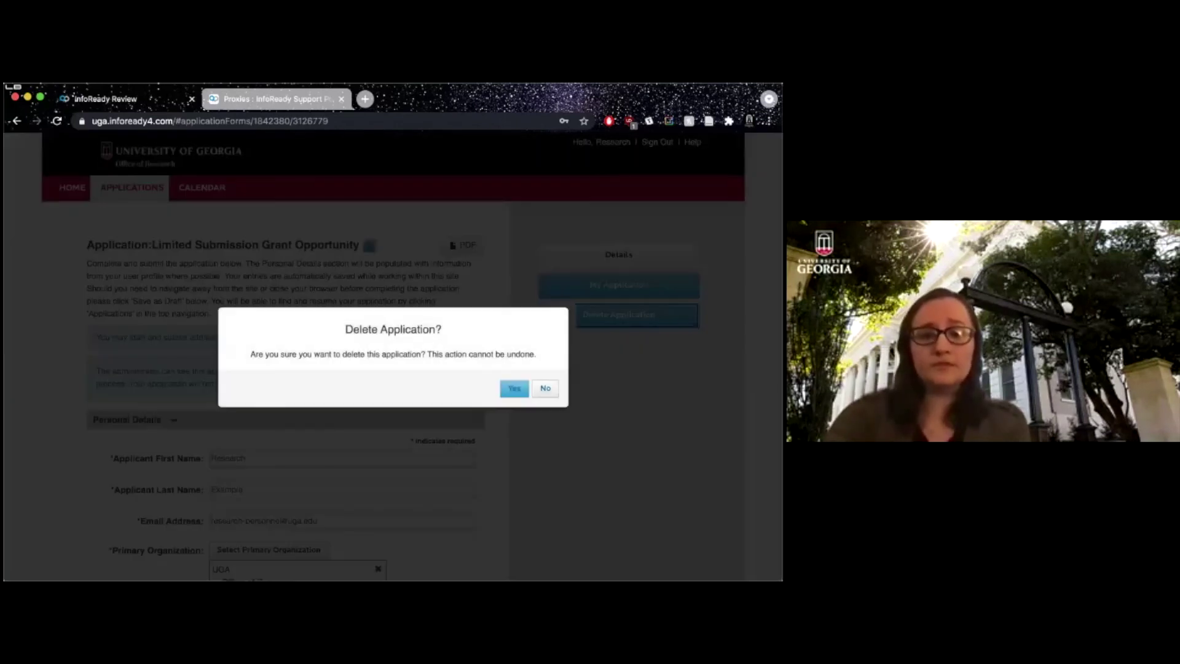
left_click(551, 391)
left_click(149, 191)
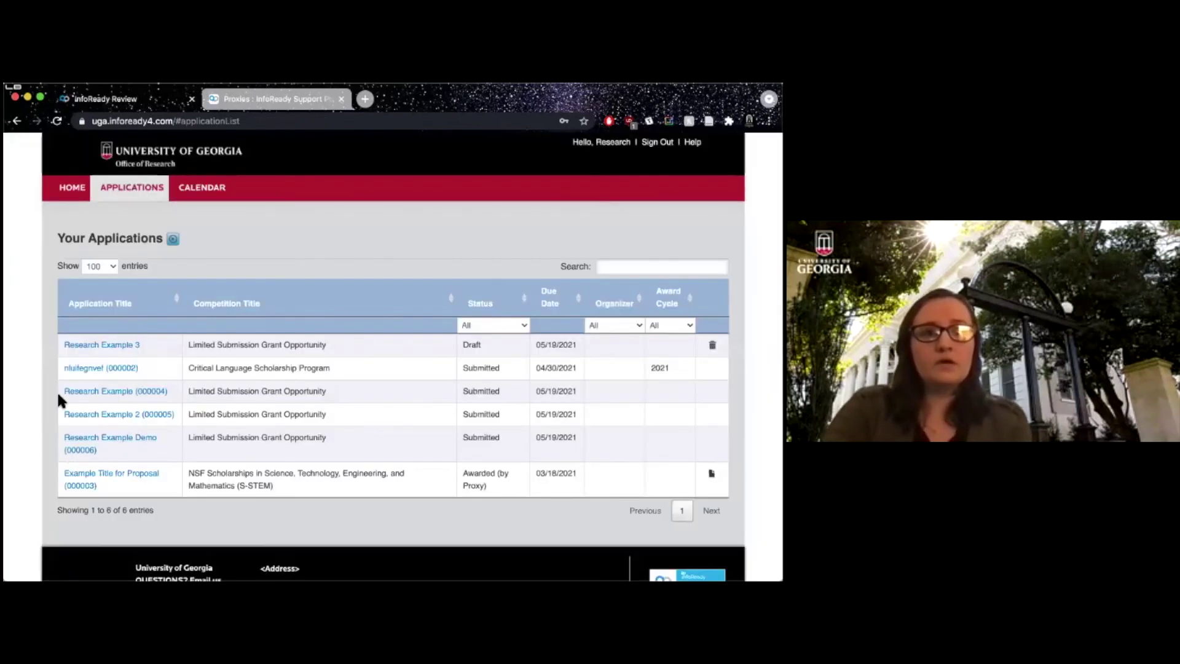
left_click(201, 193)
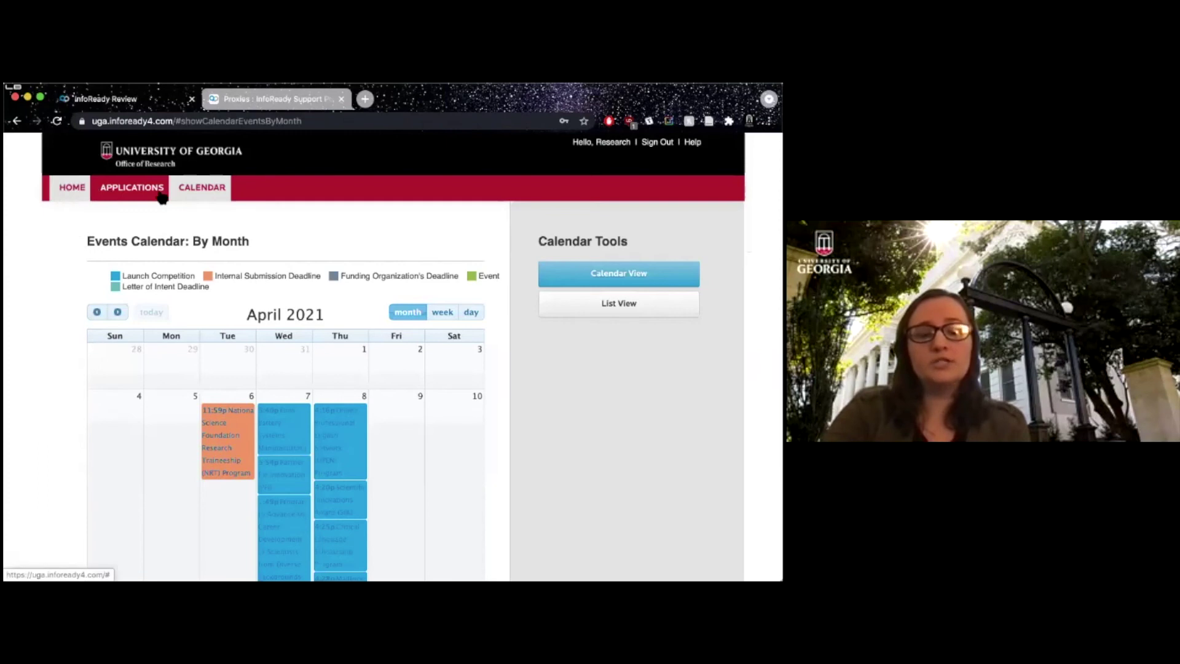
Review the April 2021 calendar's competition launch and internal submission deadlines, then go back Home.
mouse_move(343, 430)
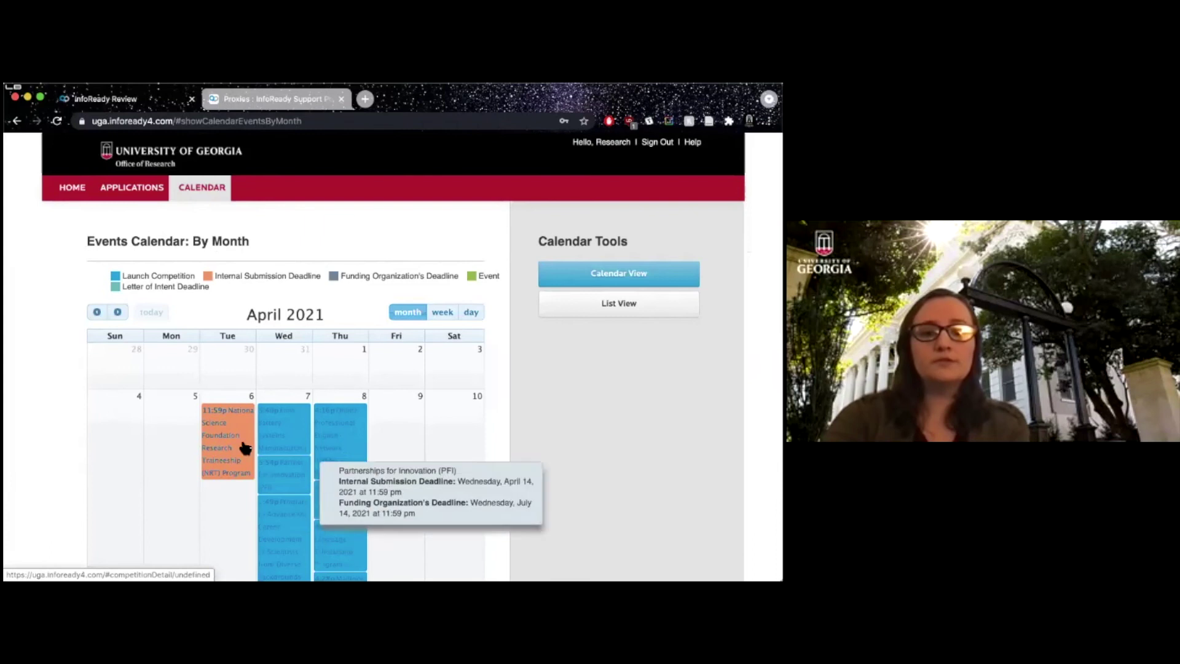
scroll(363, 474, "down", 15)
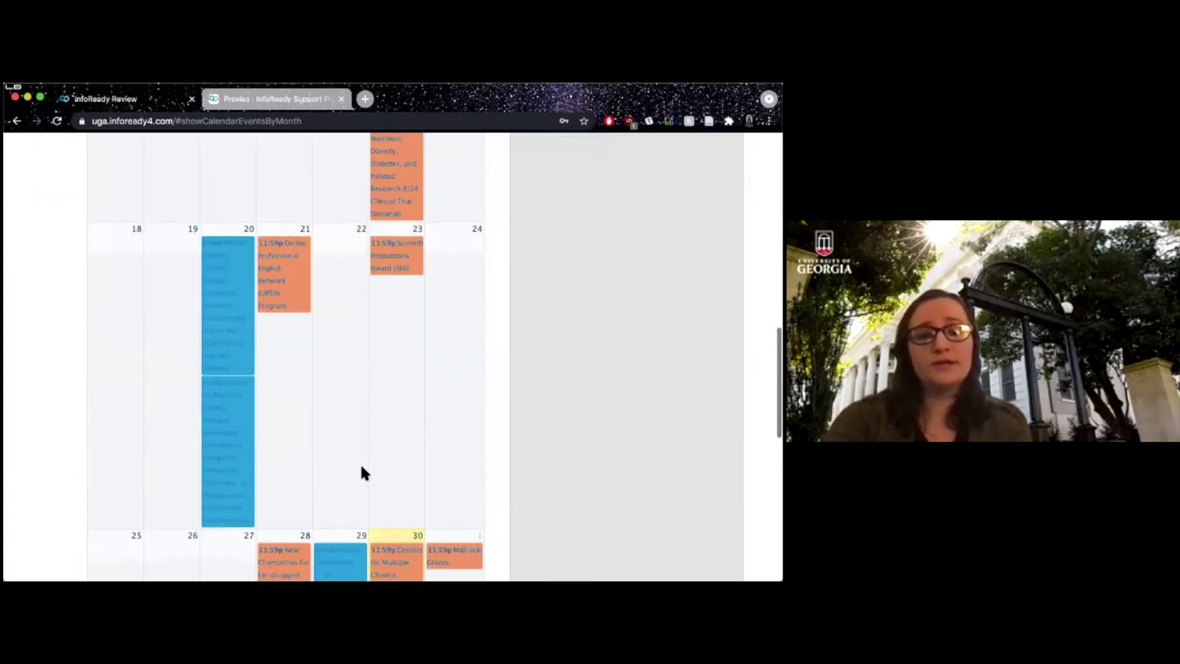
scroll(361, 473, "up", 15)
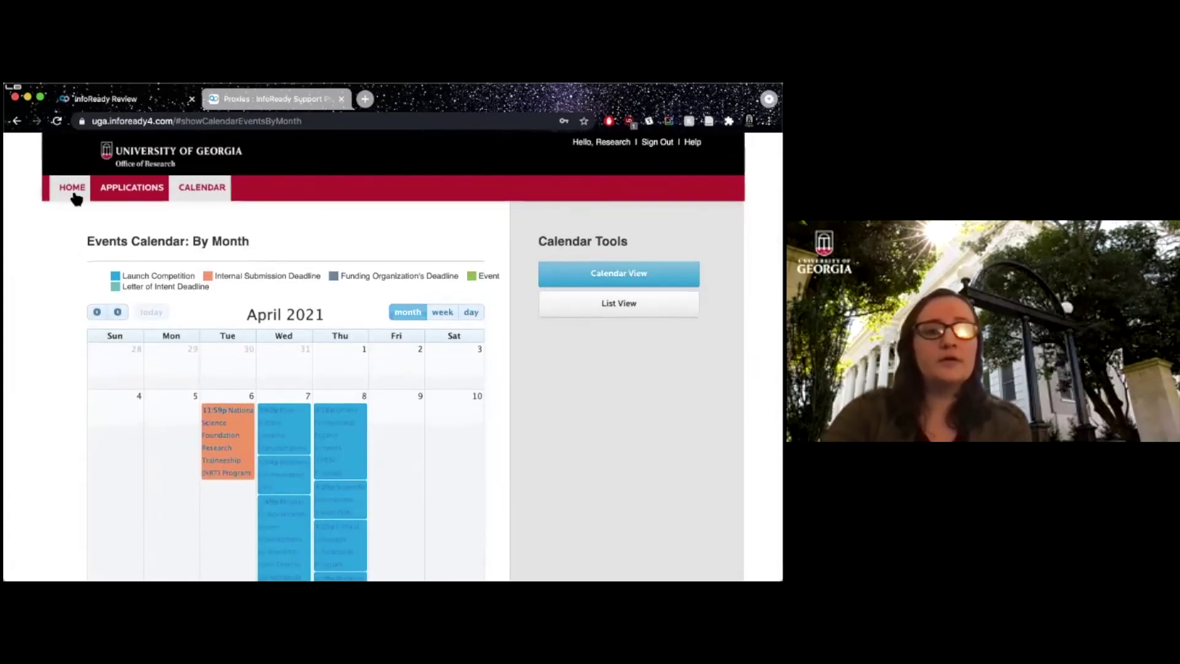
left_click(71, 187)
Sort the home page grants table by Category, then by Internal Due Date.
scroll(53, 404, "down", 5)
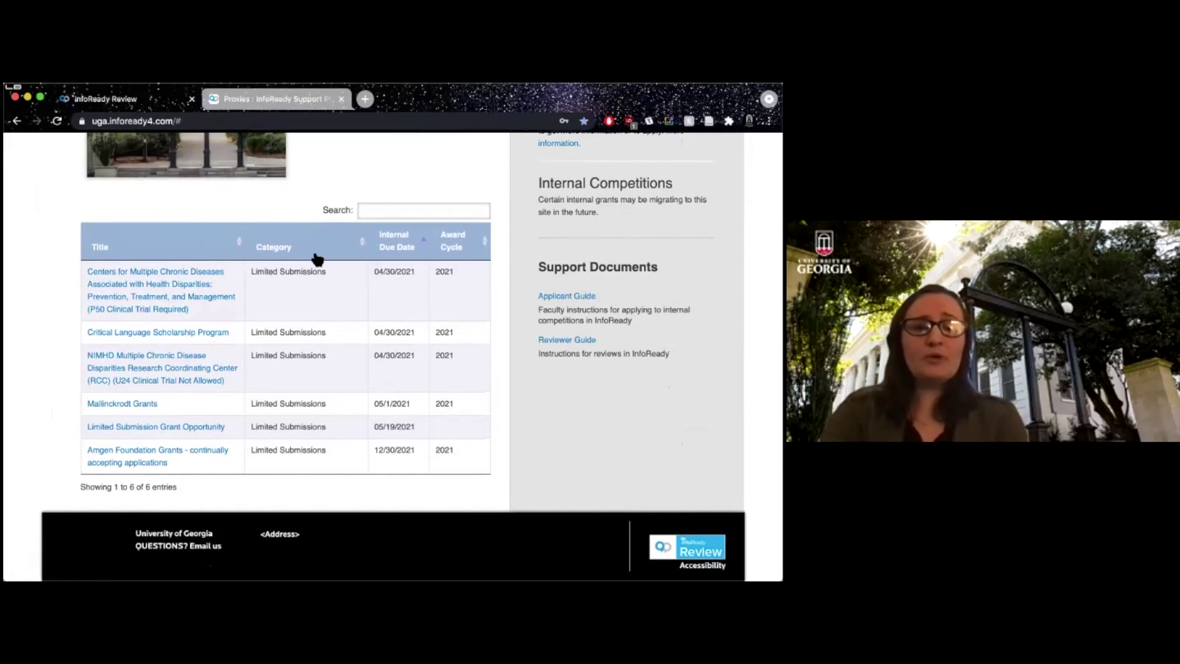
left_click(356, 245)
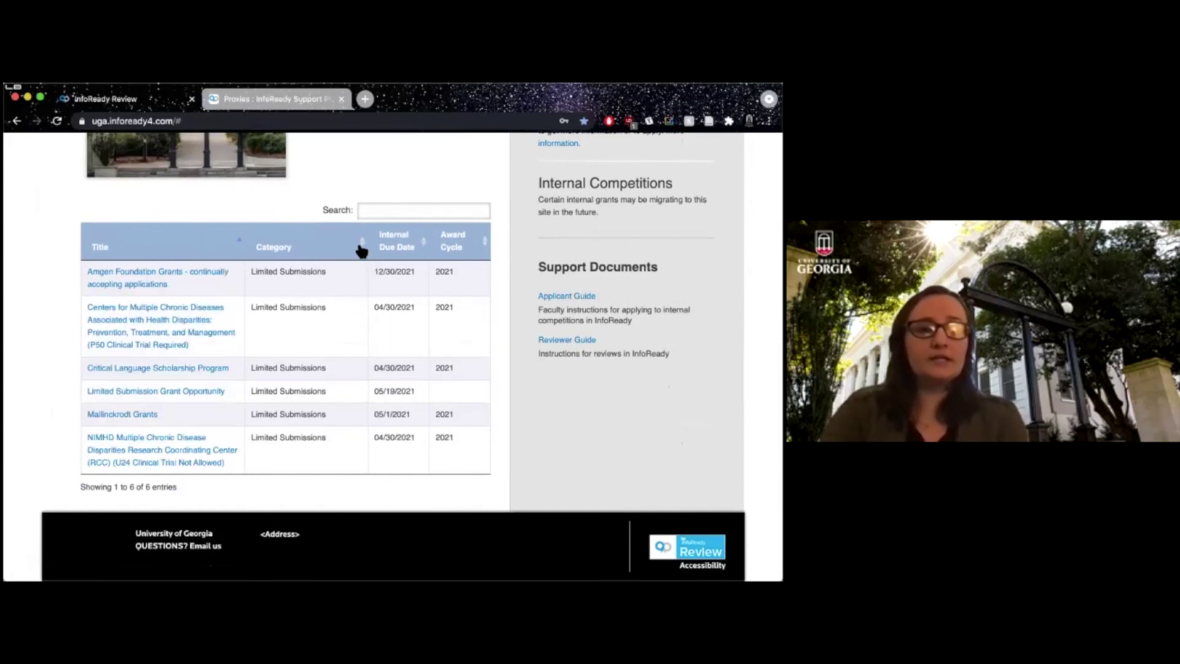
left_click(416, 247)
At the top of the home page, bring up the Help and Support panel.
scroll(188, 210, "up", 5)
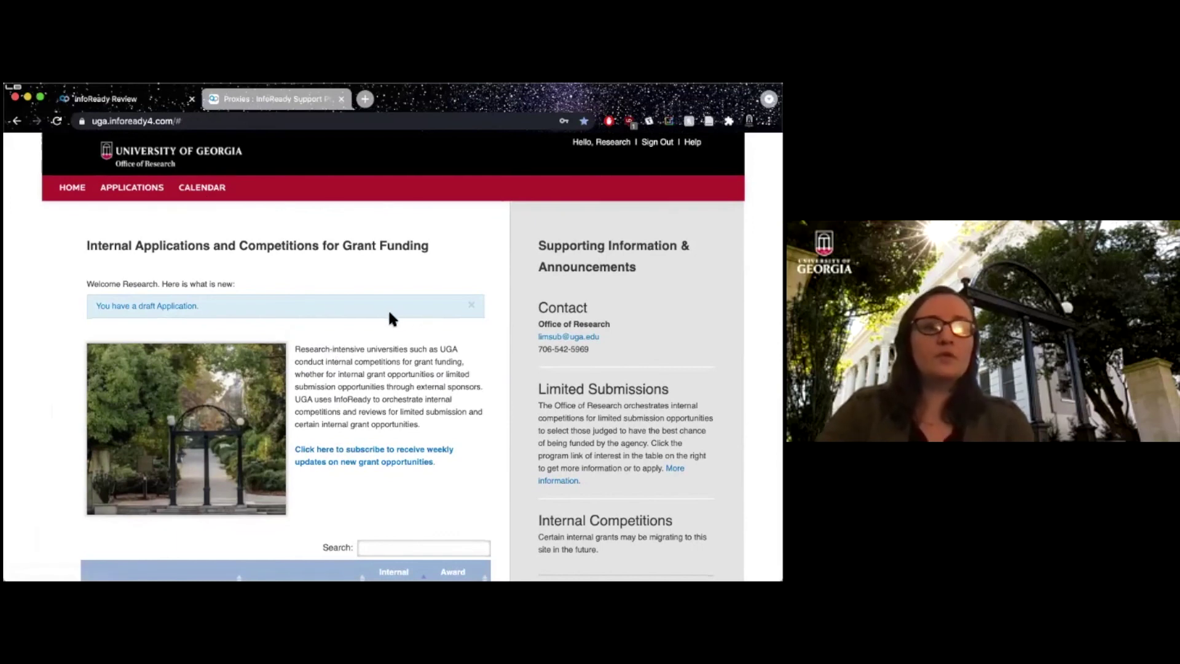
left_click_drag(402, 386, 363, 402)
left_click(363, 402)
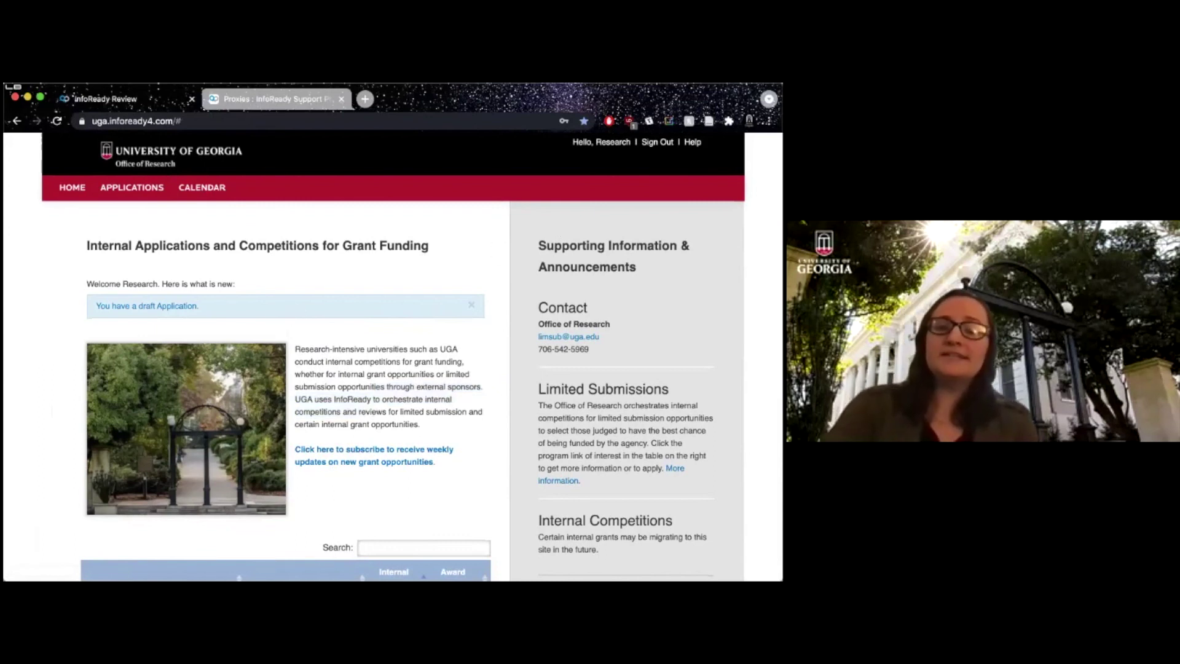
left_click(693, 142)
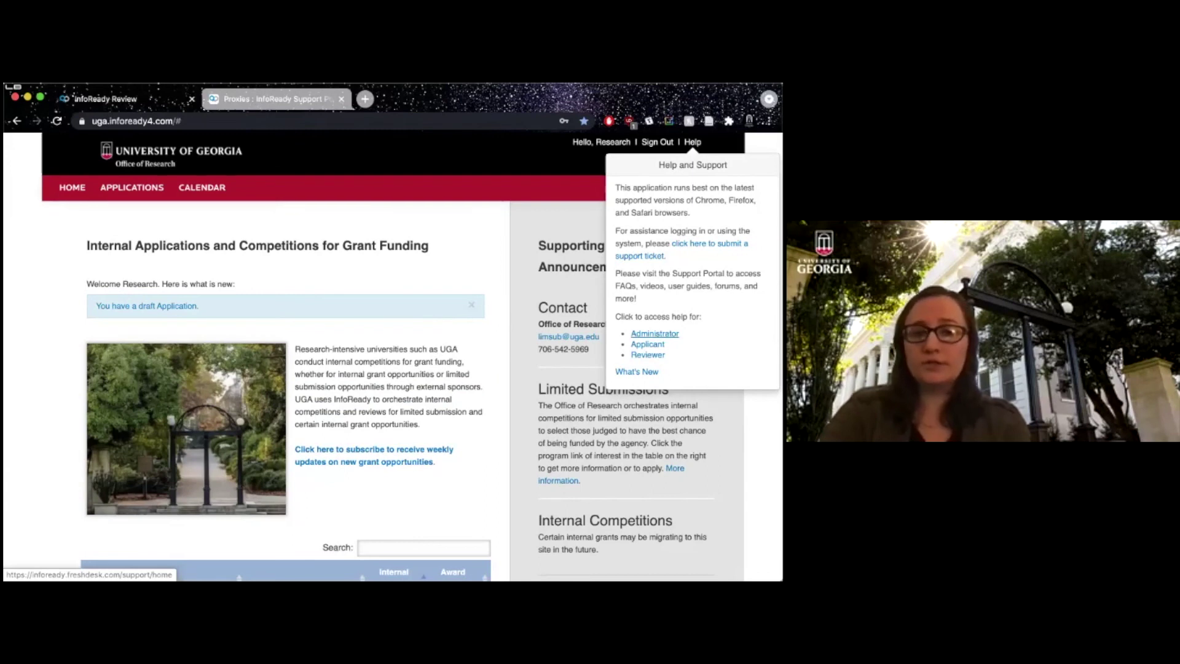
Open the Administrator help articles, then the Applicant help articles, each in a new tab.
left_click(654, 333)
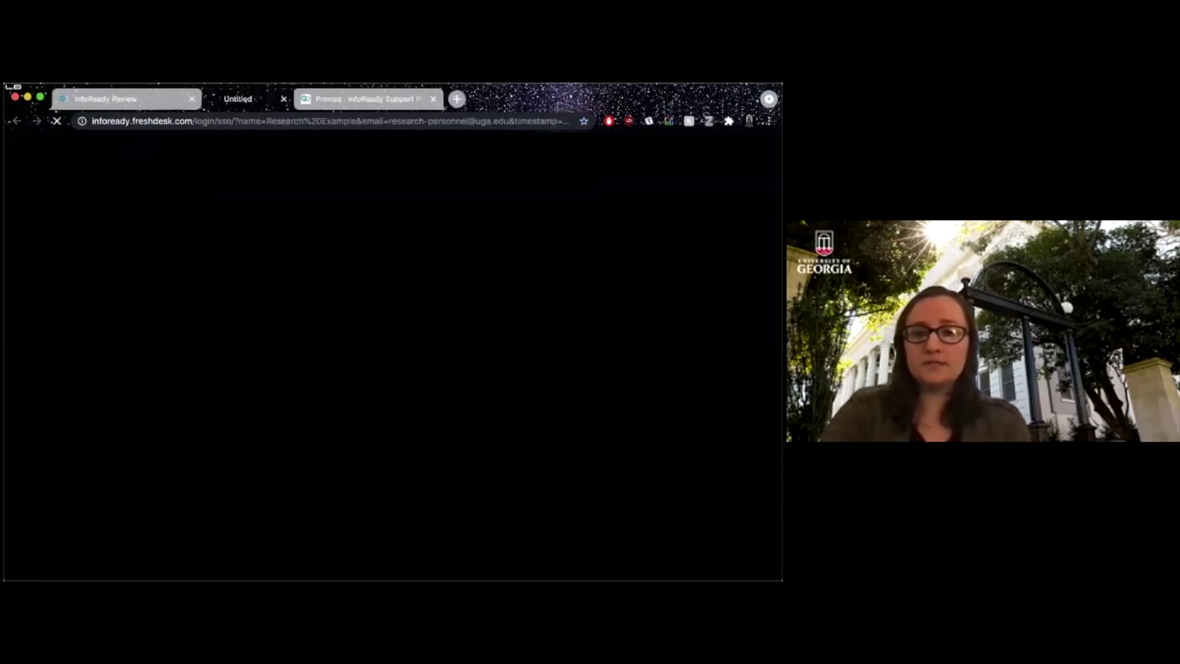
left_click(165, 98)
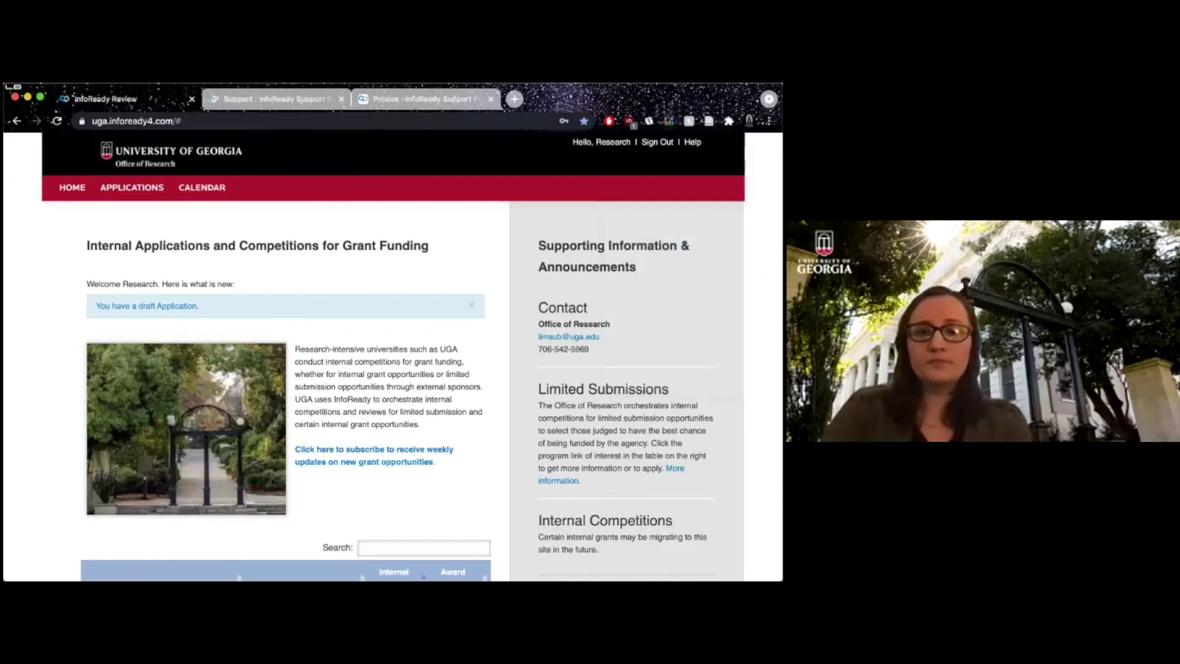
left_click(692, 142)
left_click(655, 333)
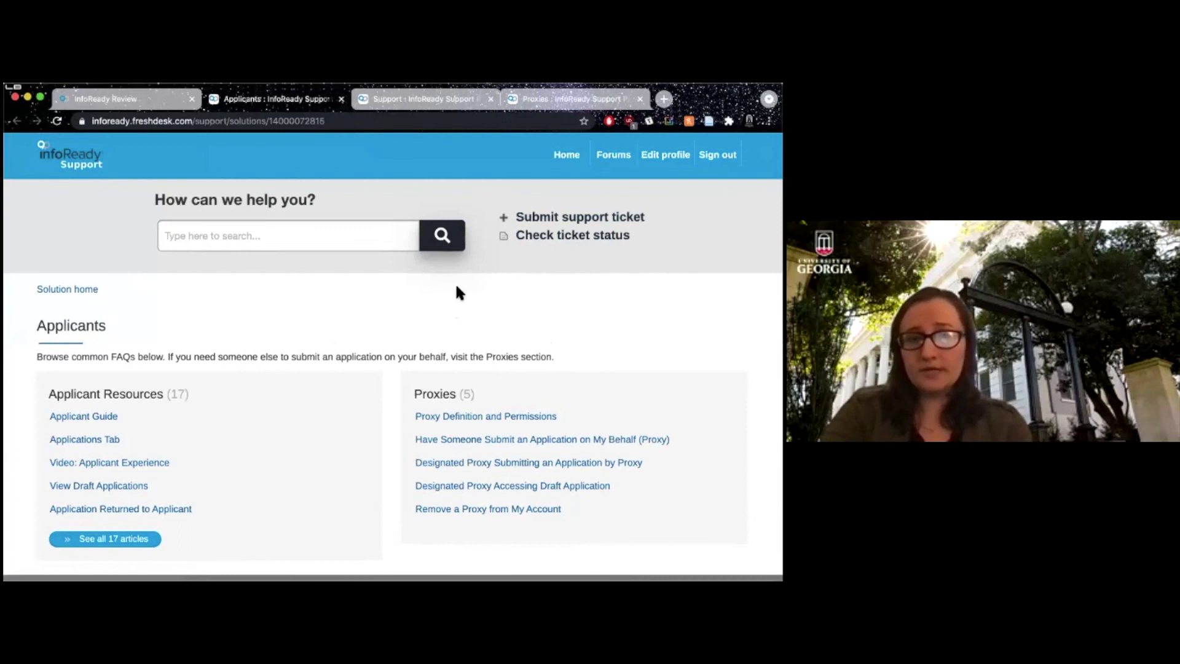
On the Applicants support page, open the full list of 17 Applicant Resources articles.
scroll(227, 293, "down", 1)
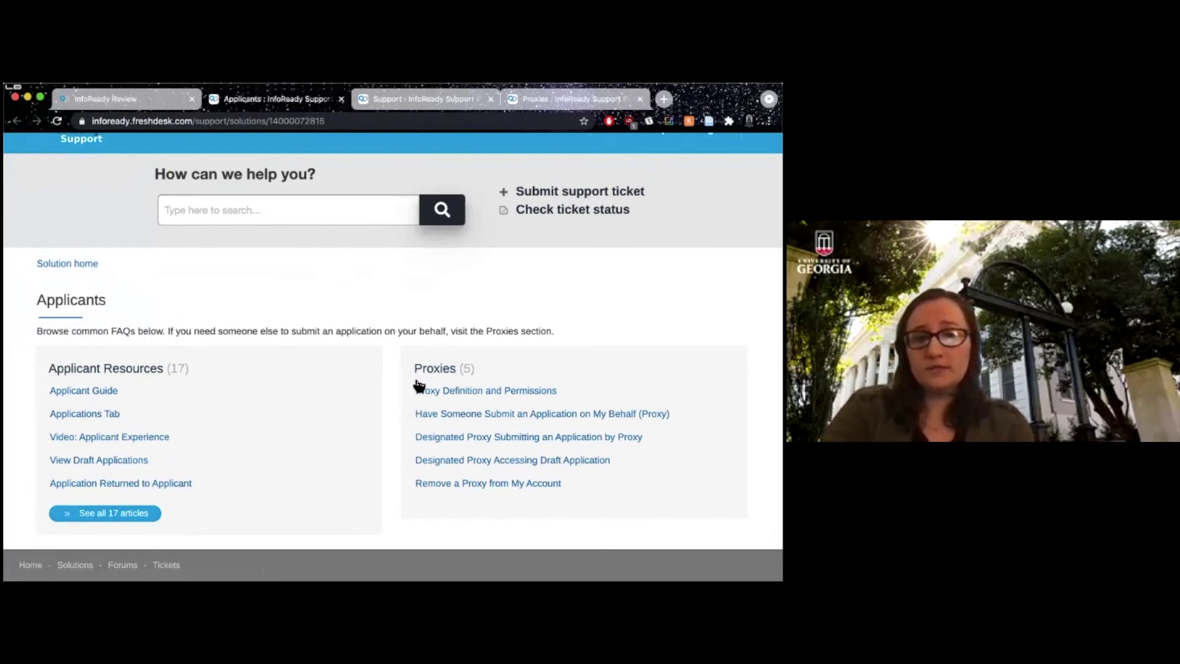
left_click_drag(398, 329, 366, 330)
left_click(367, 329)
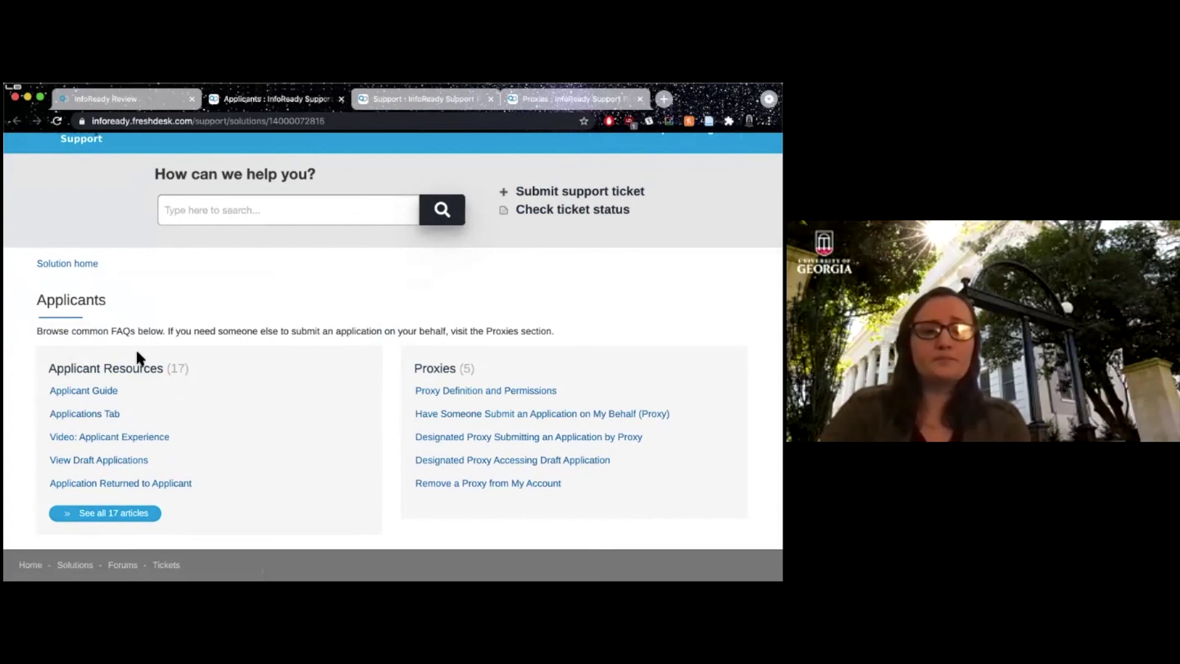
left_click(116, 513)
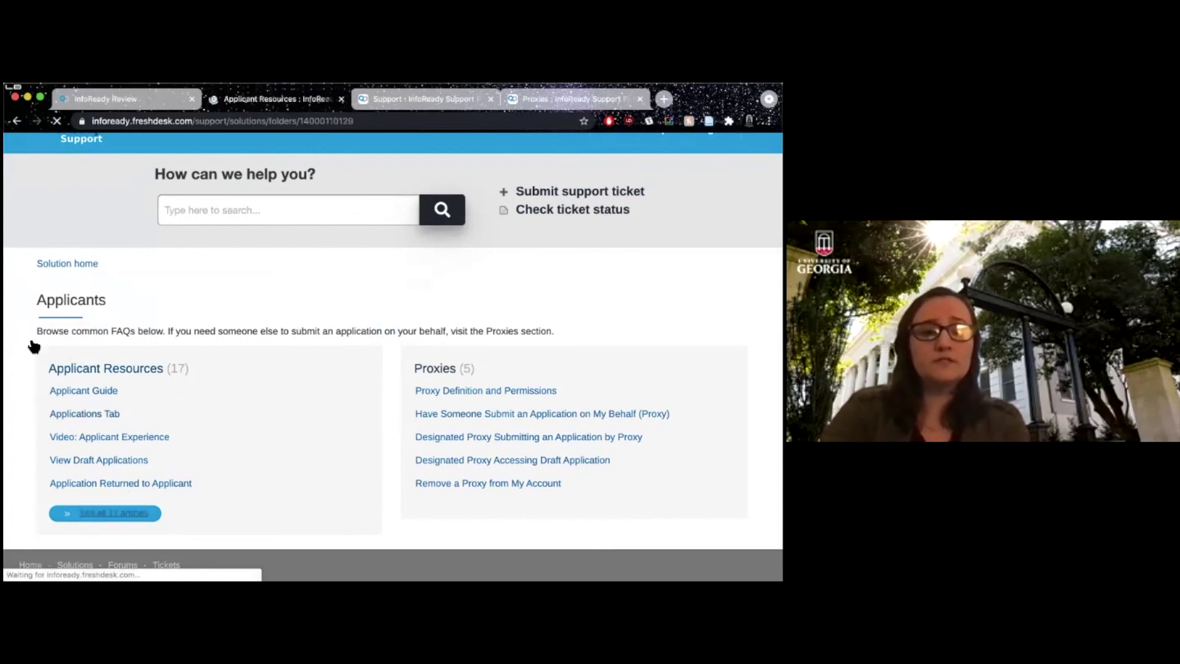
Page through Applicant Resources to its second page of articles and back to the first.
scroll(255, 348, "down", 5)
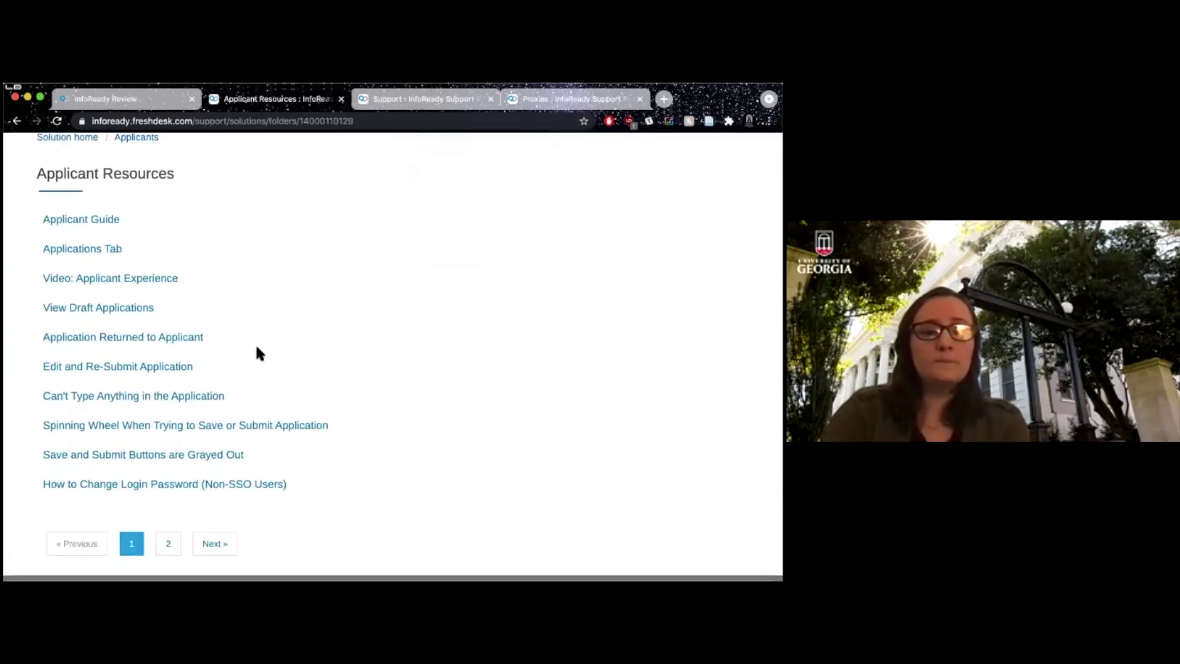
scroll(257, 348, "down", 2)
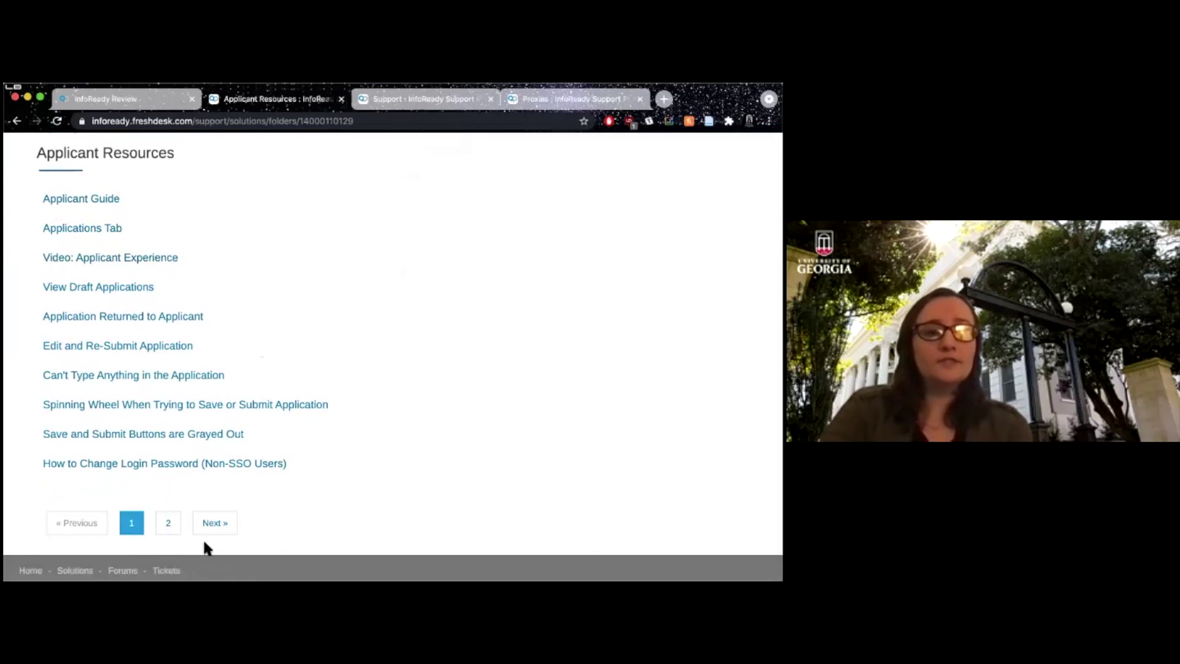
left_click(212, 522)
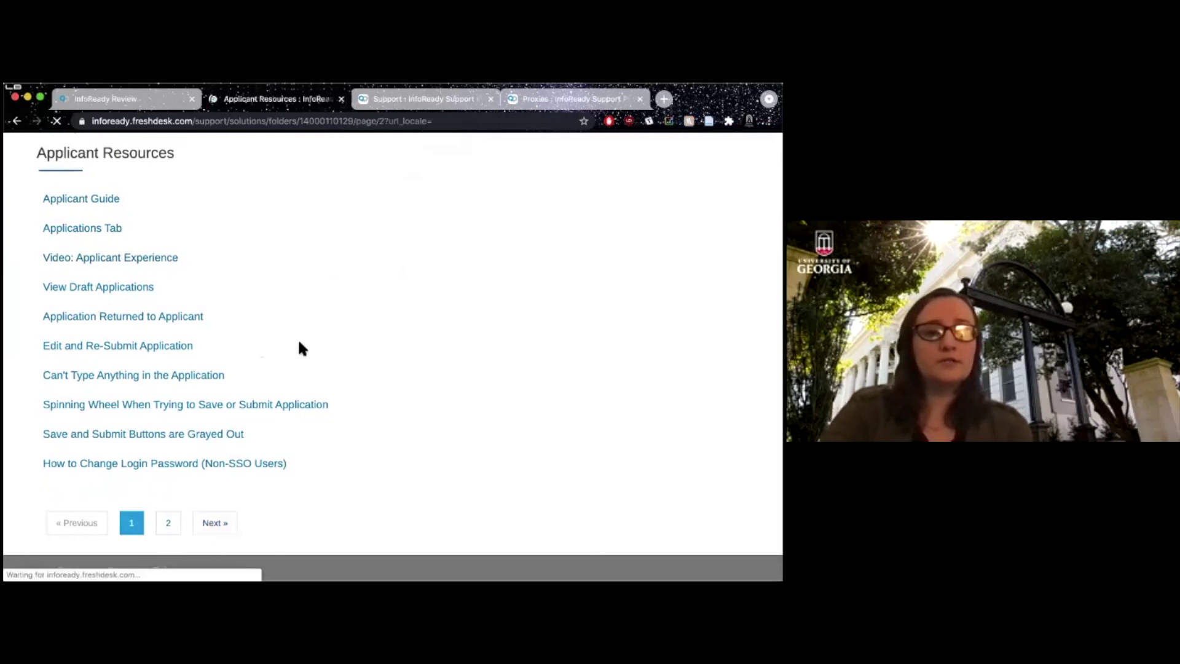
scroll(301, 347, "down", 2)
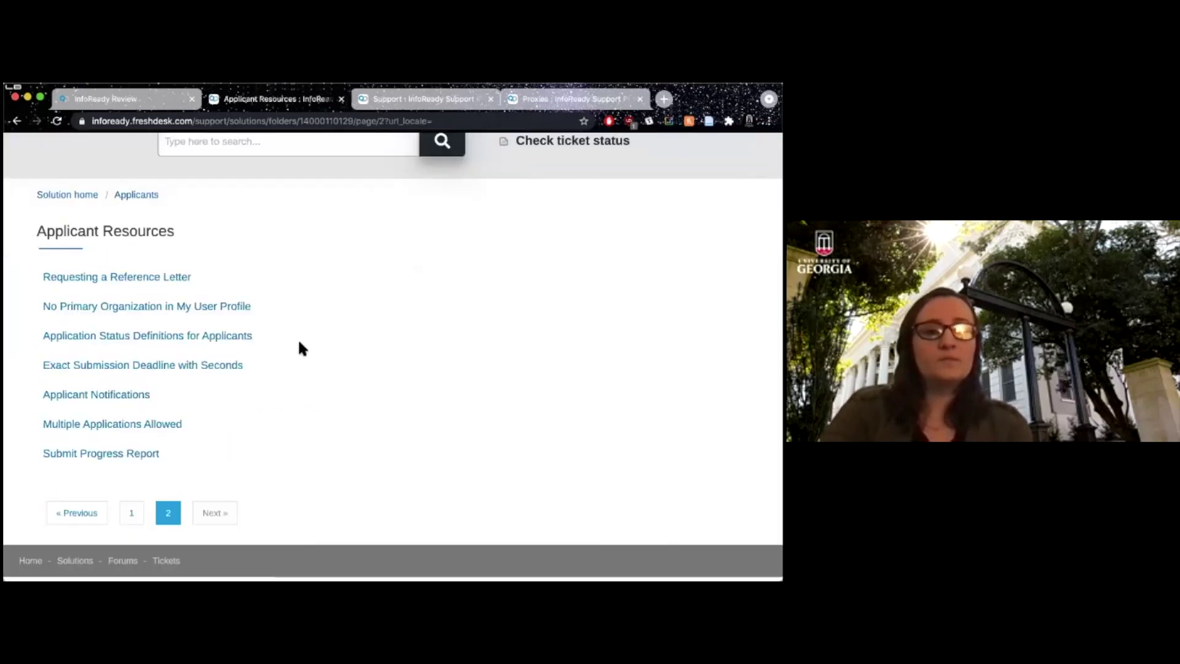
left_click(91, 521)
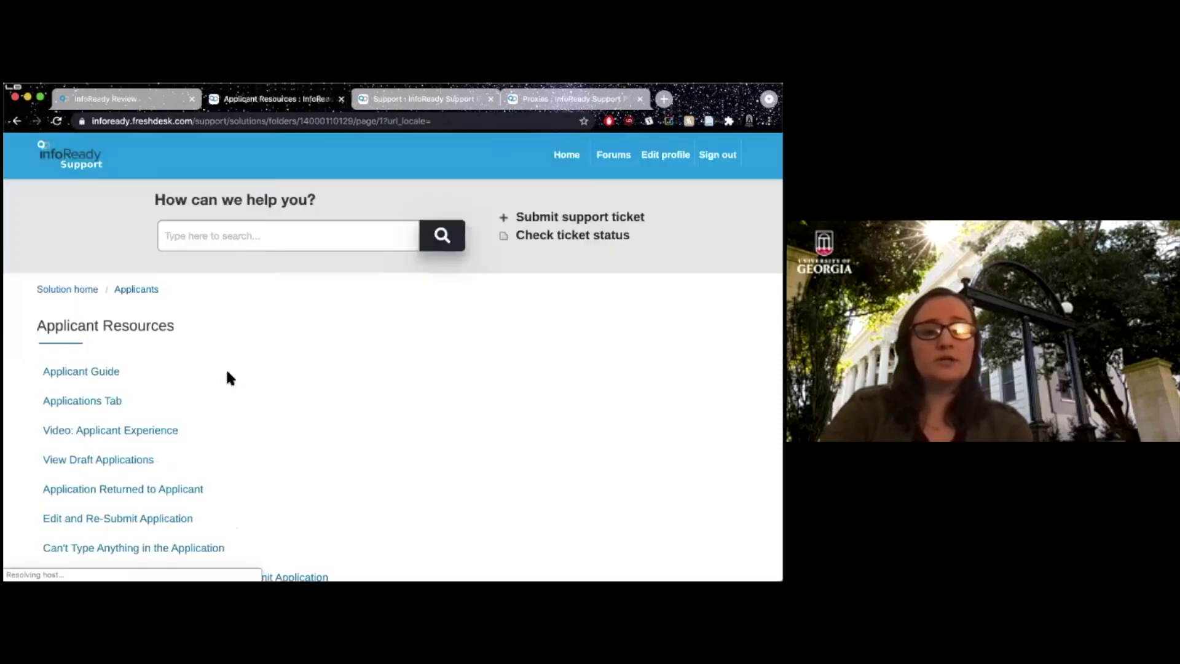
scroll(228, 373, "down", 3)
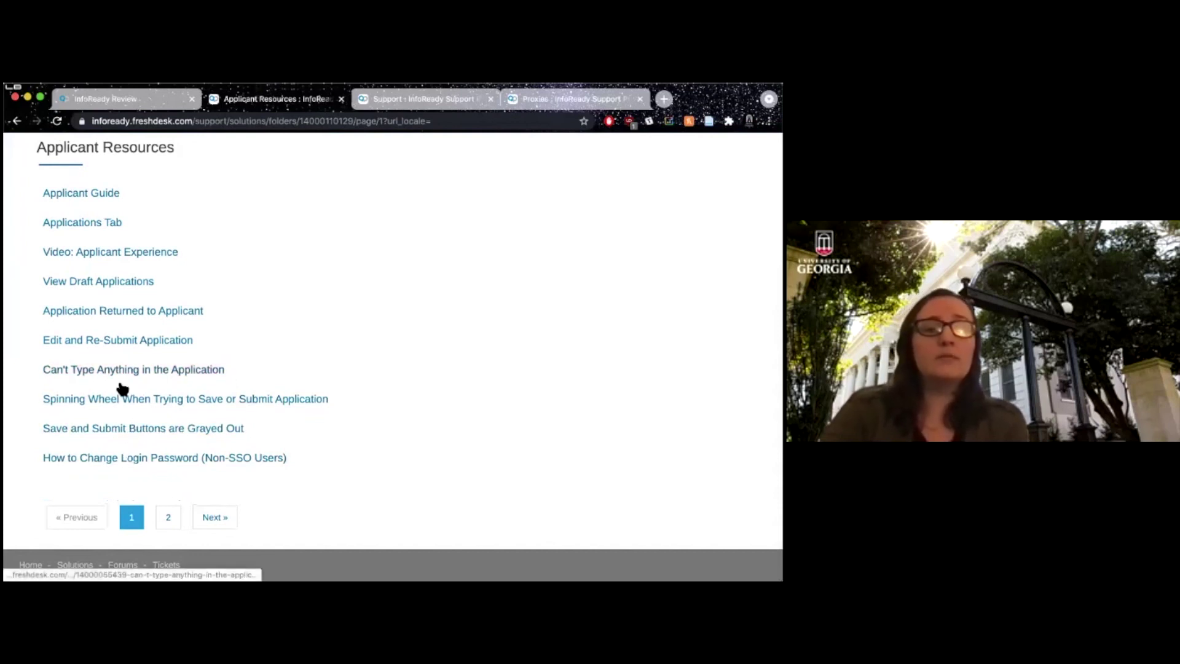
Read the 'Save and Submit Buttons are Grayed Out' article, then return to the InfoReady Review tab.
left_click(148, 433)
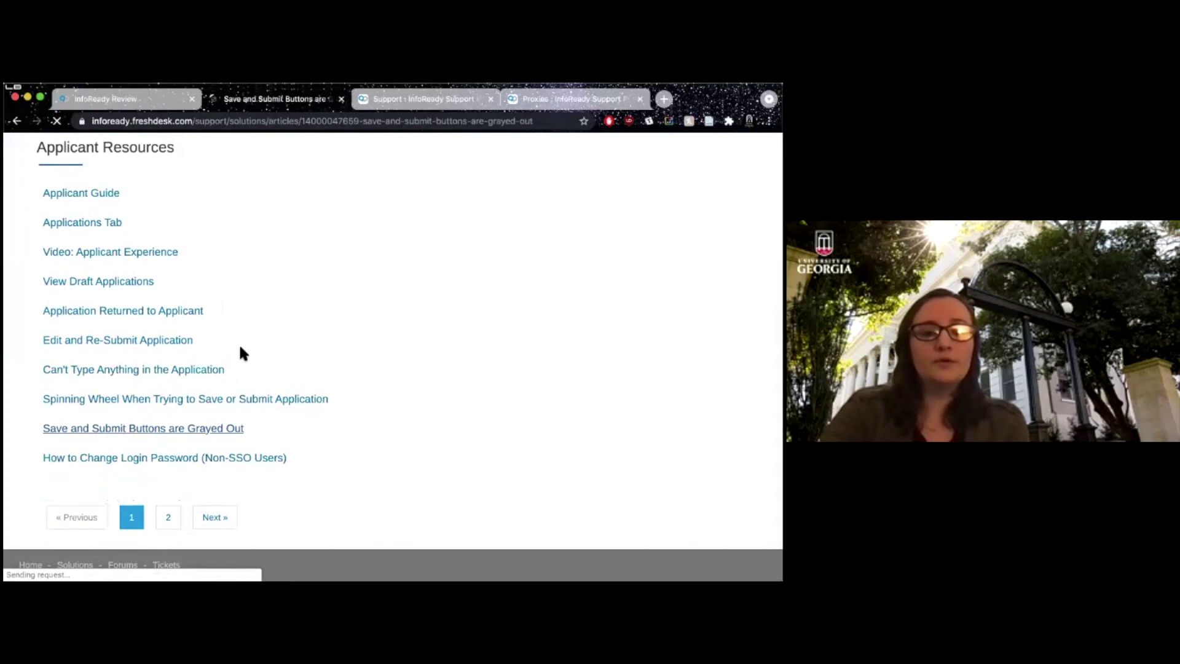
scroll(189, 419, "down", 3)
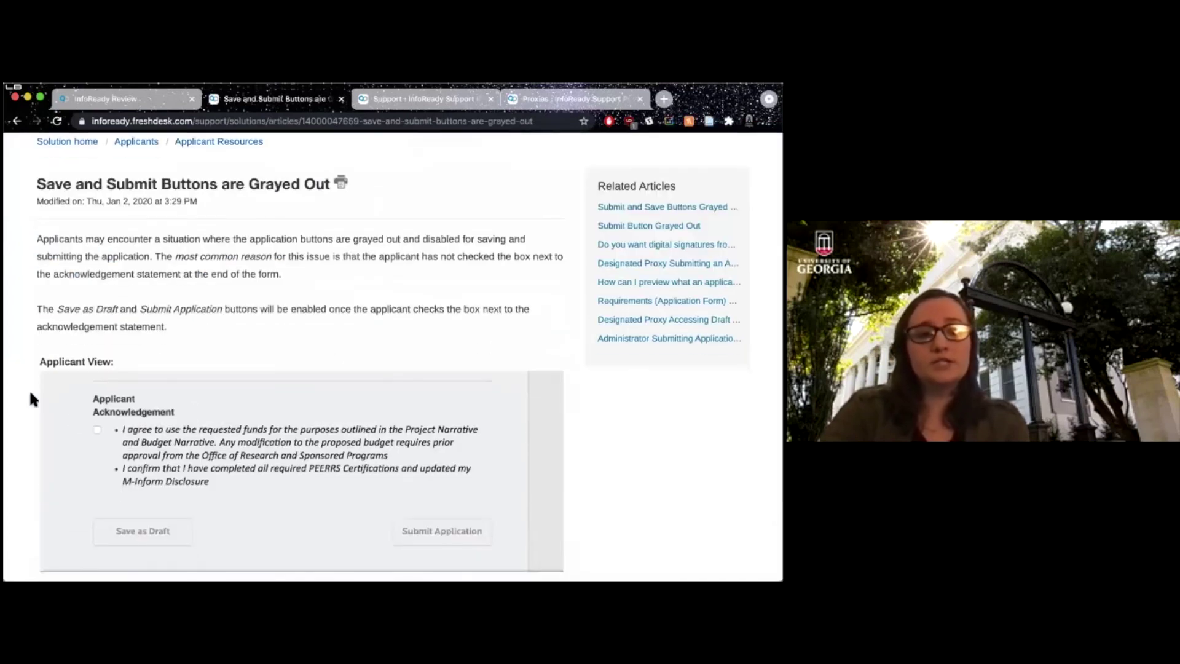
scroll(32, 398, "down", 2)
scroll(30, 398, "up", 4)
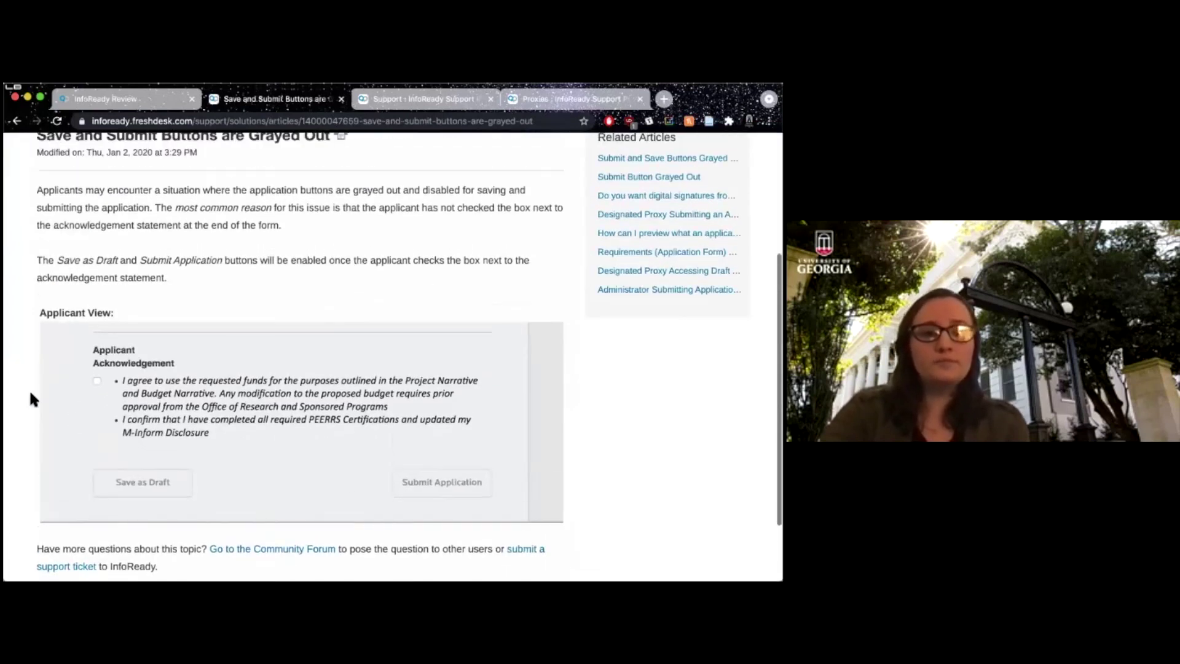
scroll(105, 326, "left", 5)
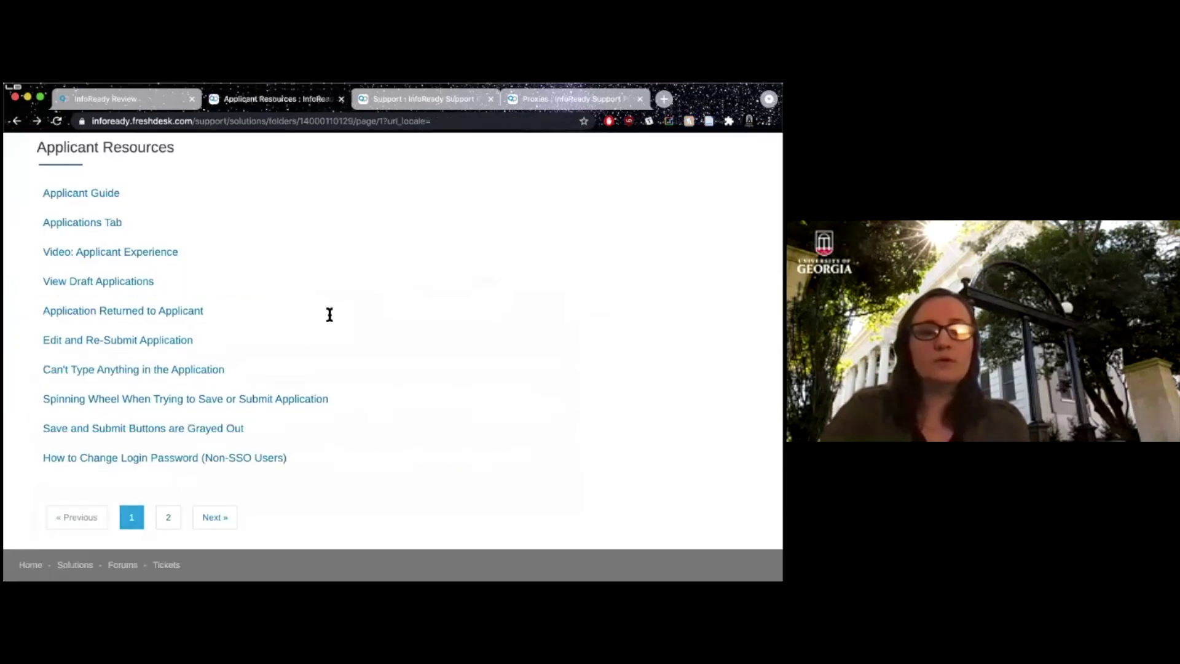
scroll(336, 322, "up", 3)
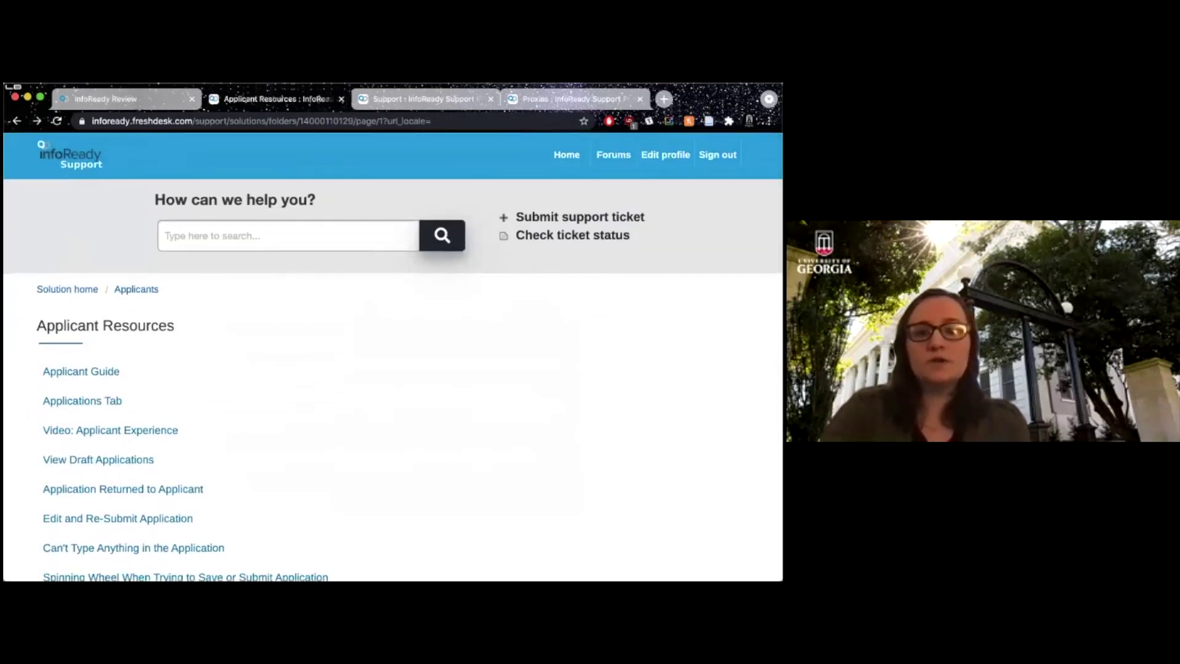
left_click(137, 100)
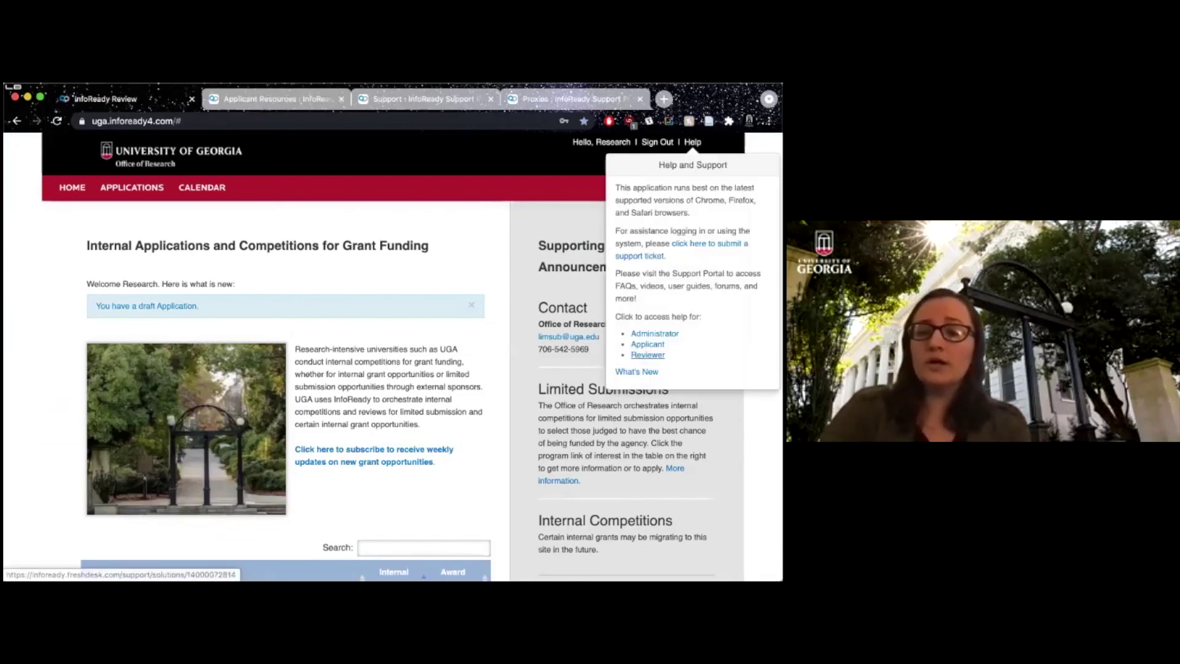
Open the Reviewers help page with 13 Reviewer Resources articles in a new tab, then return to InfoReady home.
left_click(647, 354)
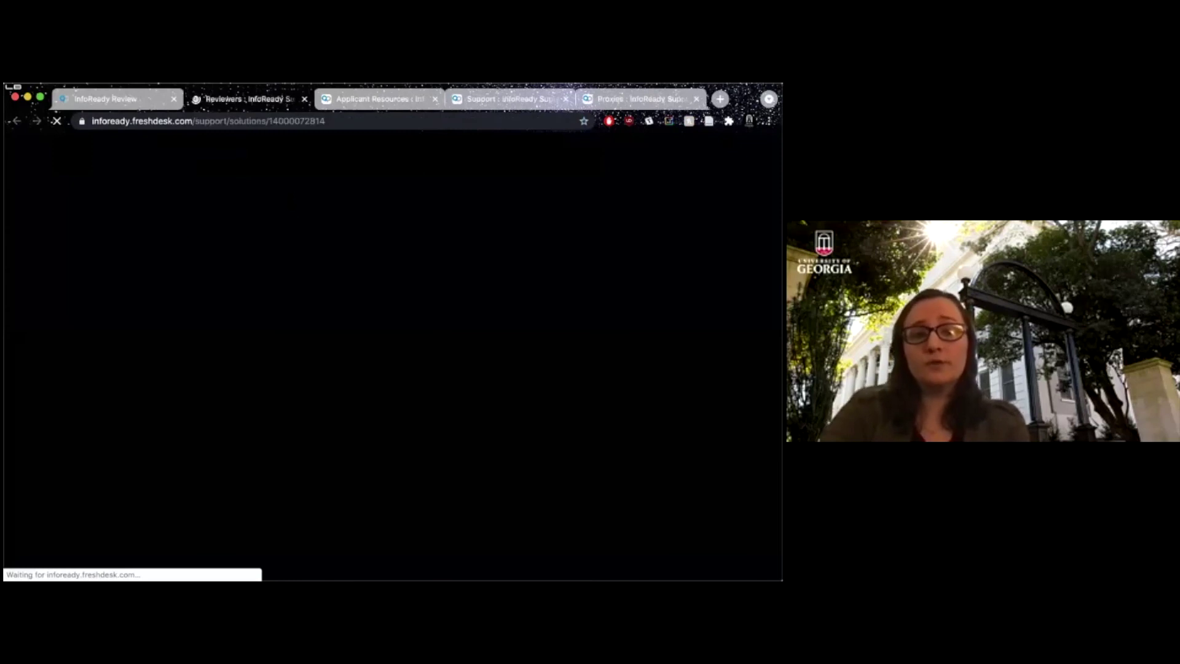
scroll(251, 410, "down", 1)
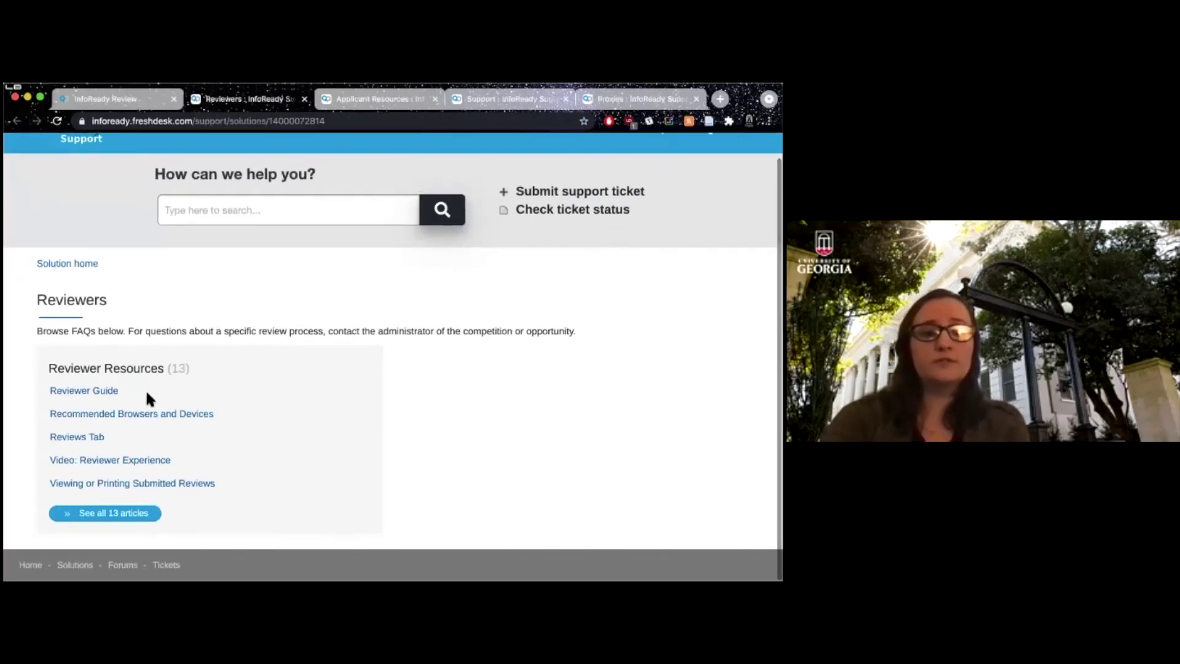
left_click(109, 100)
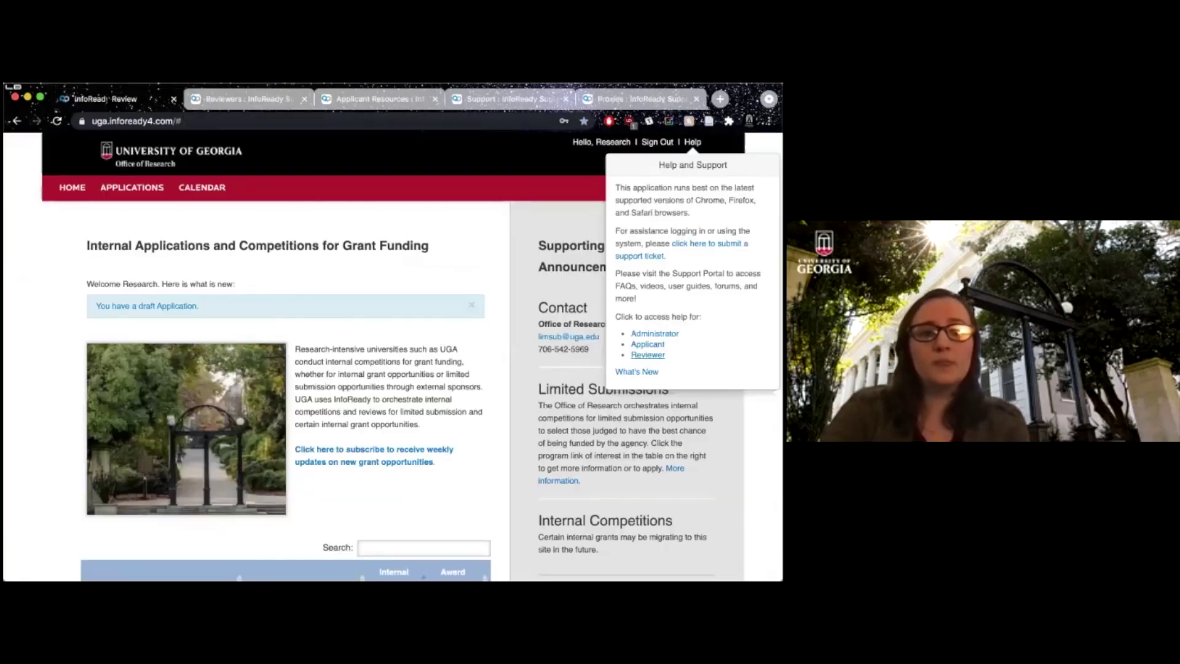
left_click_drag(553, 245, 623, 268)
left_click(623, 267)
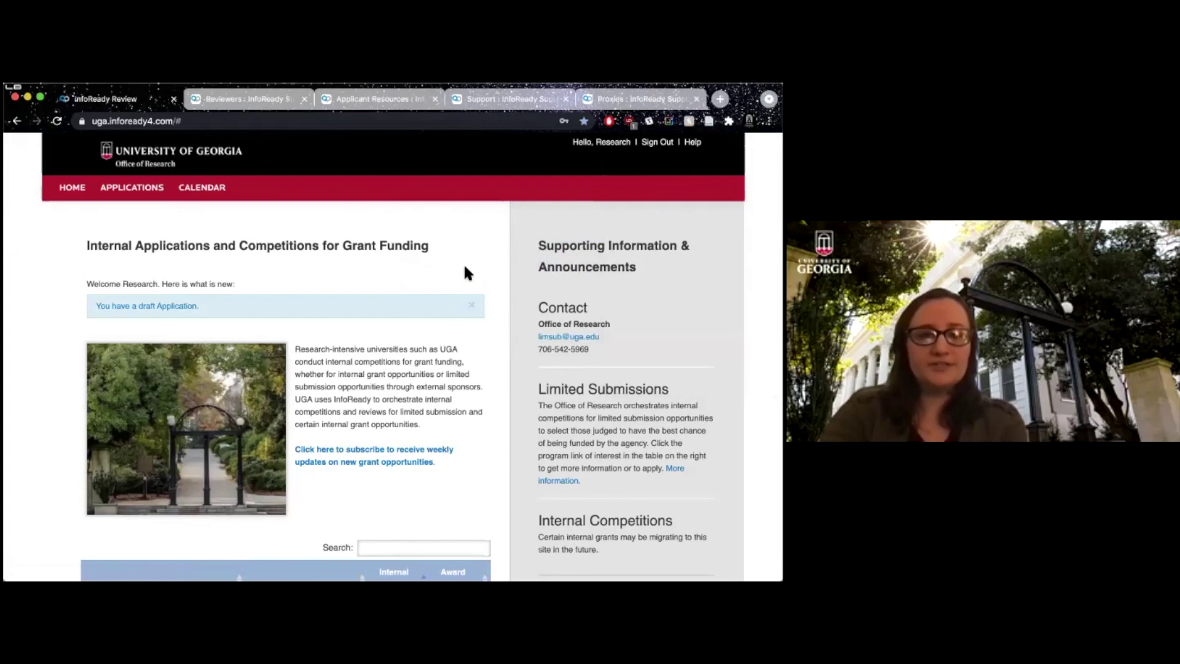
Show the six applications and their statuses, including one Draft, then open and dismiss the Help popover.
scroll(465, 272, "down", 5)
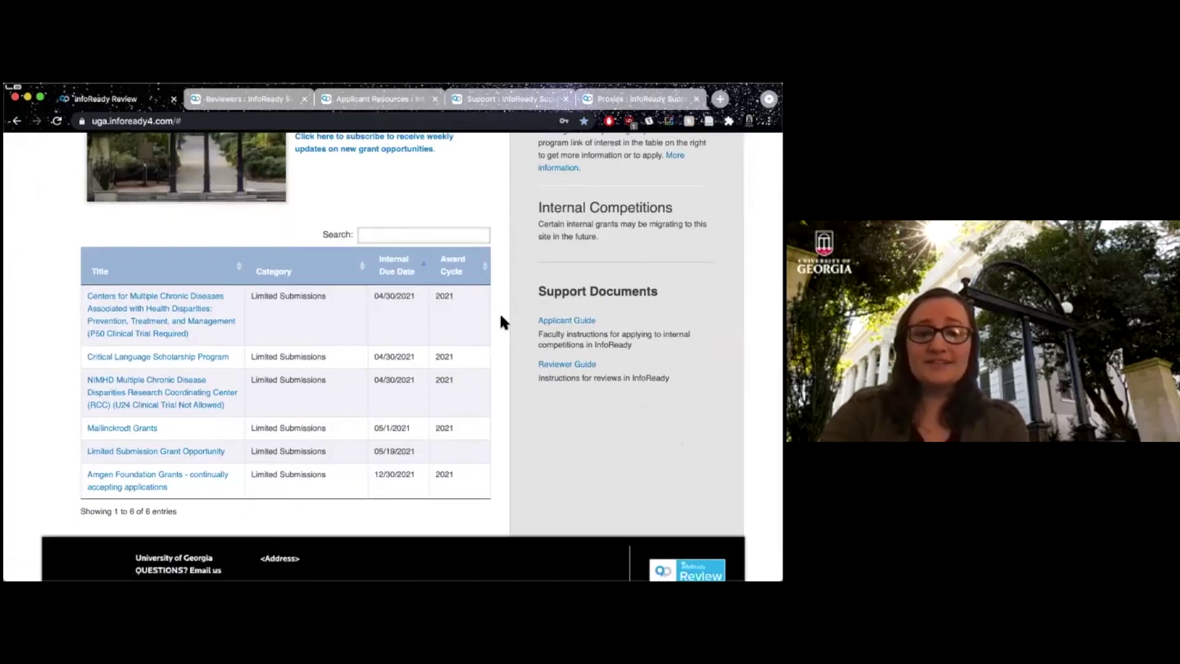
scroll(501, 317, "up", 4)
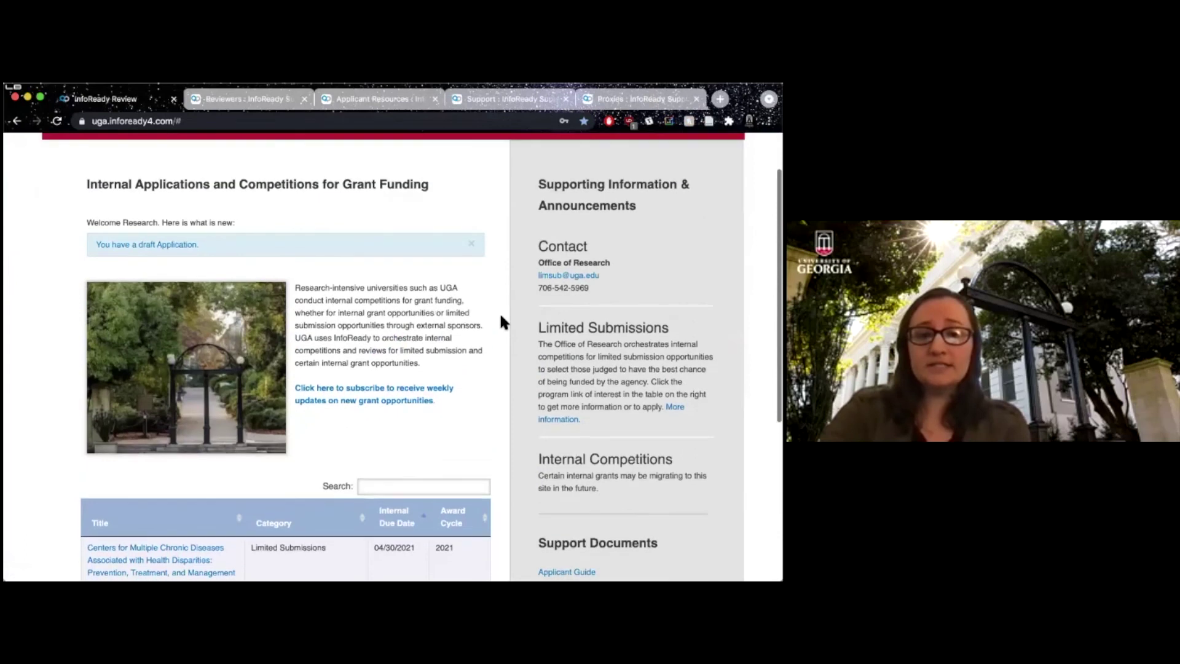
scroll(500, 319, "up", 1)
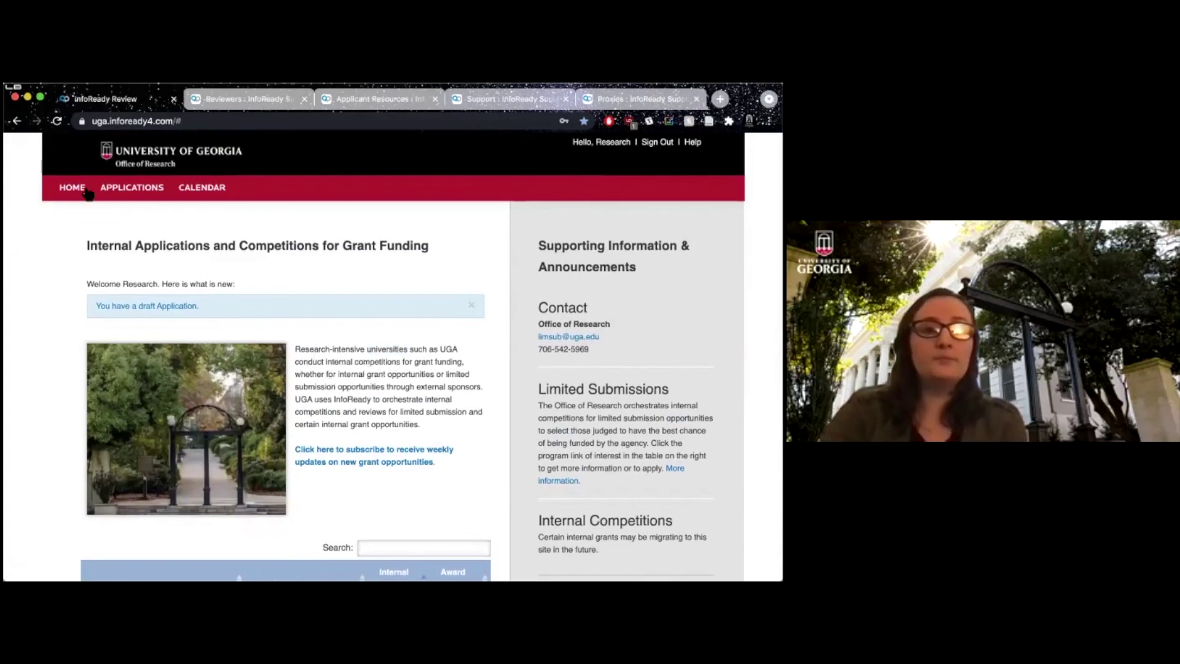
left_click(136, 188)
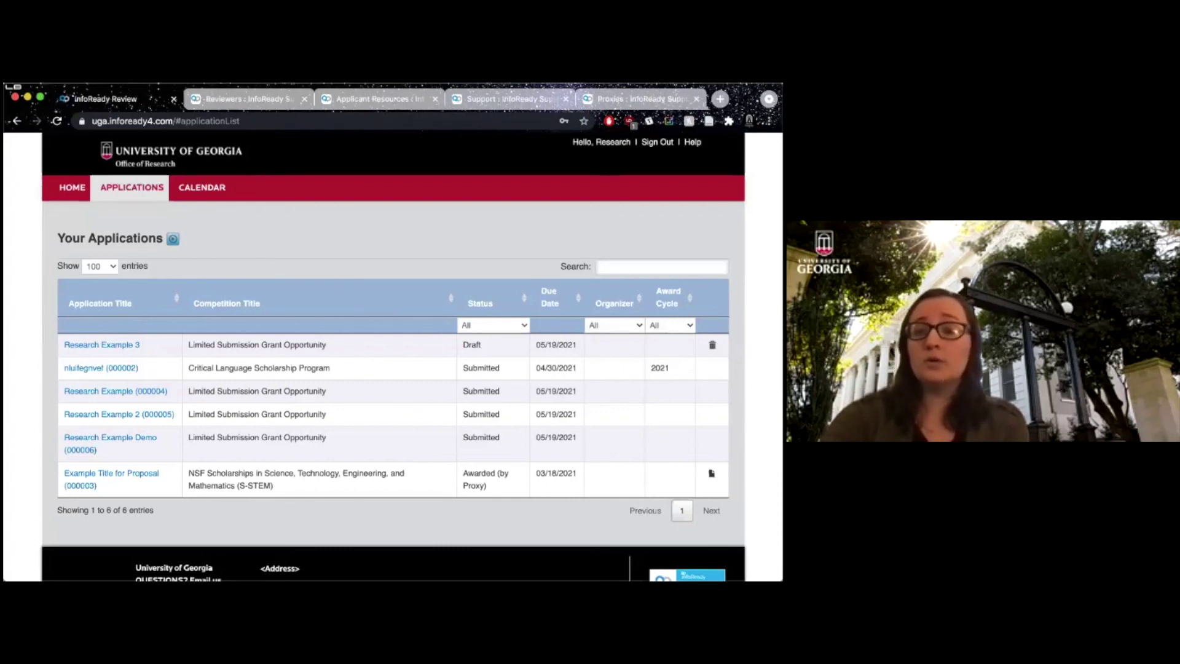
left_click(692, 142)
left_click(326, 253)
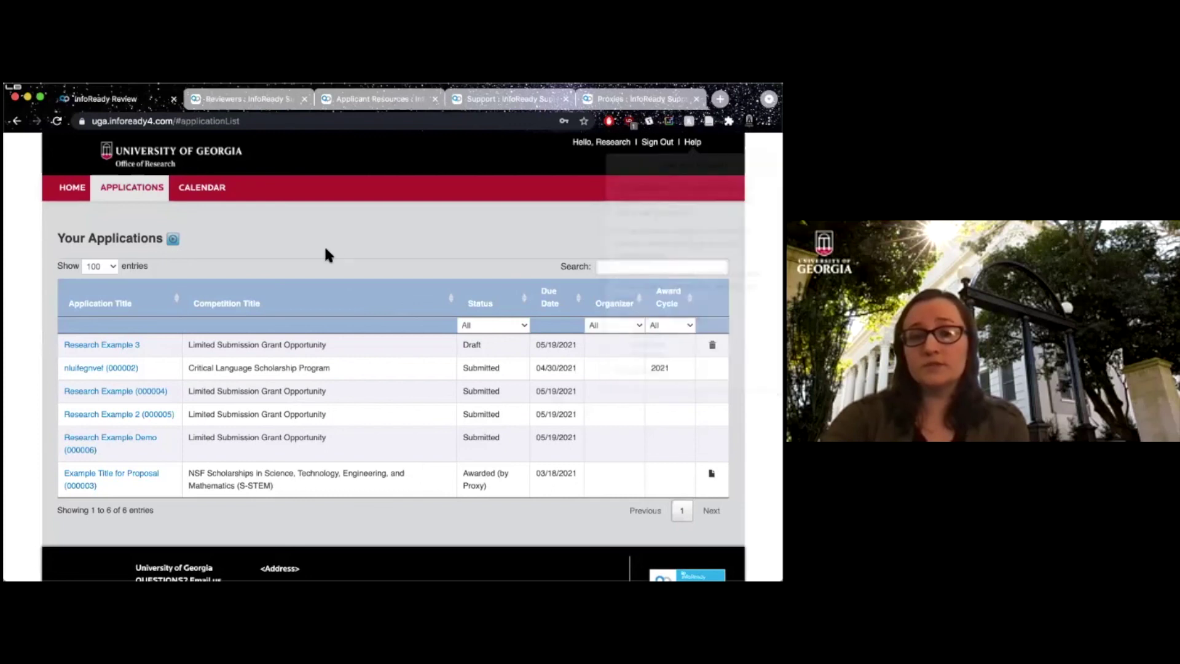